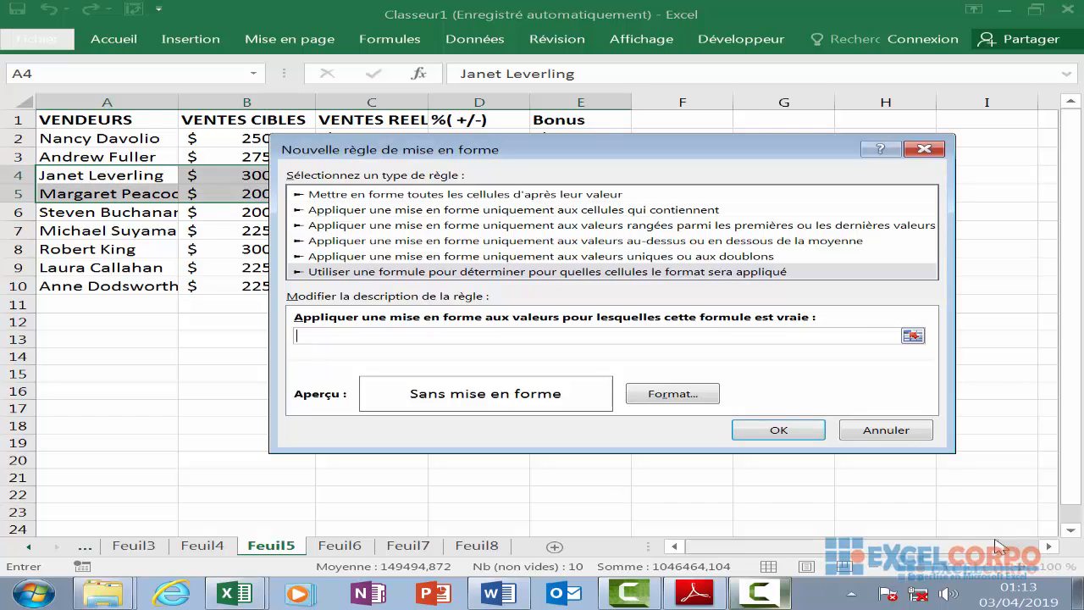
Begin the formatting rule's formula with =ou(max($D$2:$D$10)=$D$4 as its first condition.
text(=ou(max)
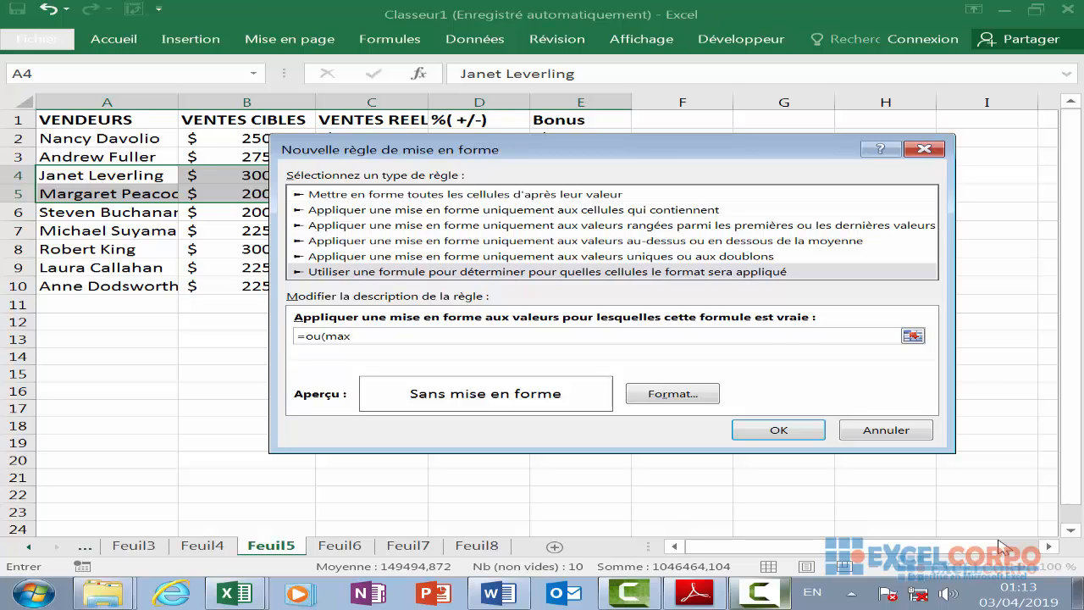
text(()
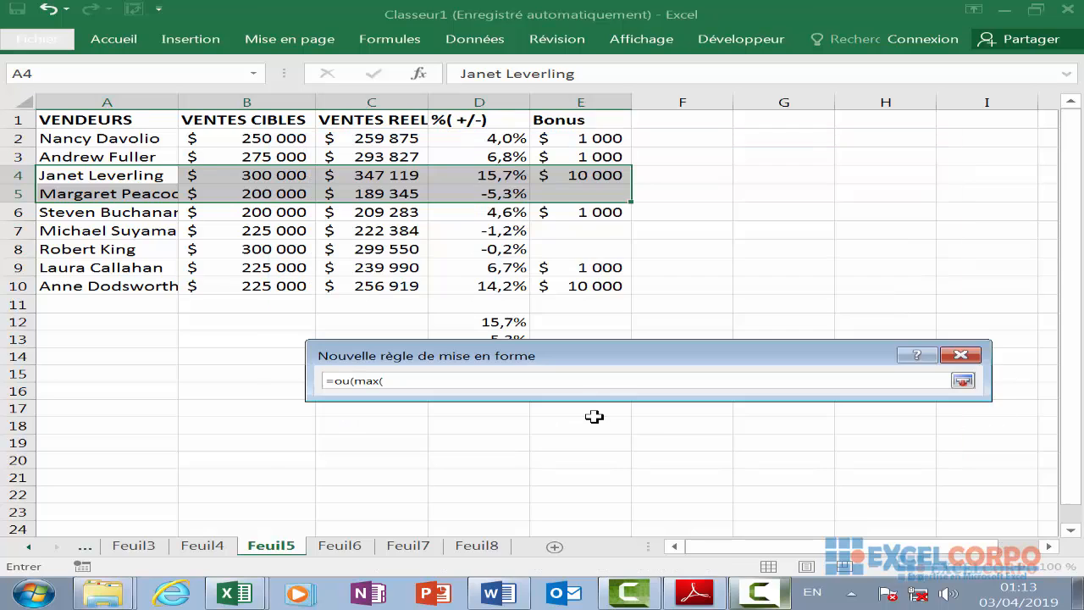
click(490, 139)
drag(491, 142, 493, 271)
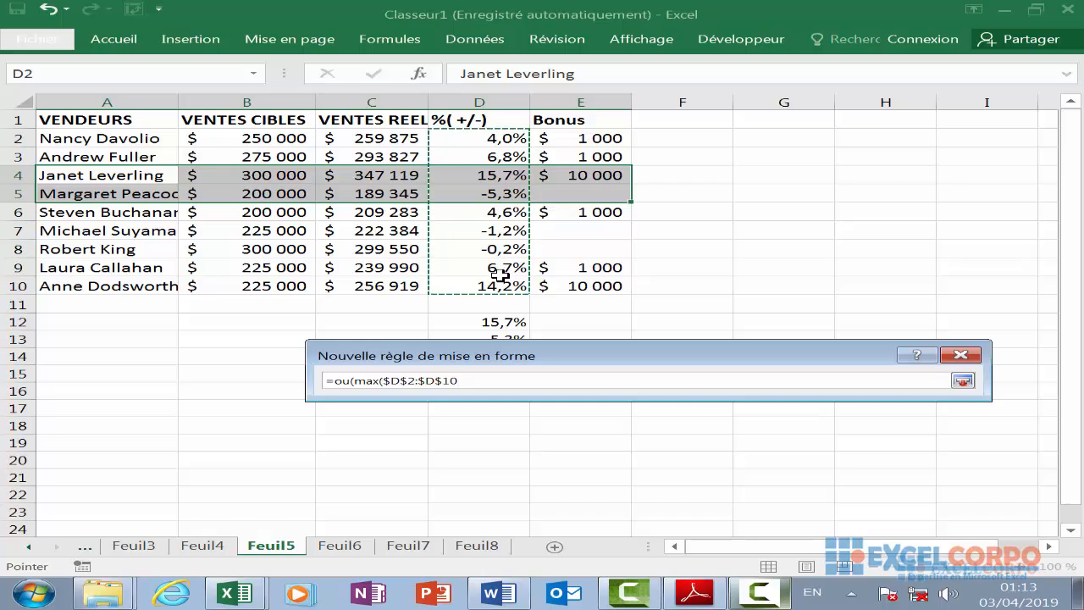
text()=)
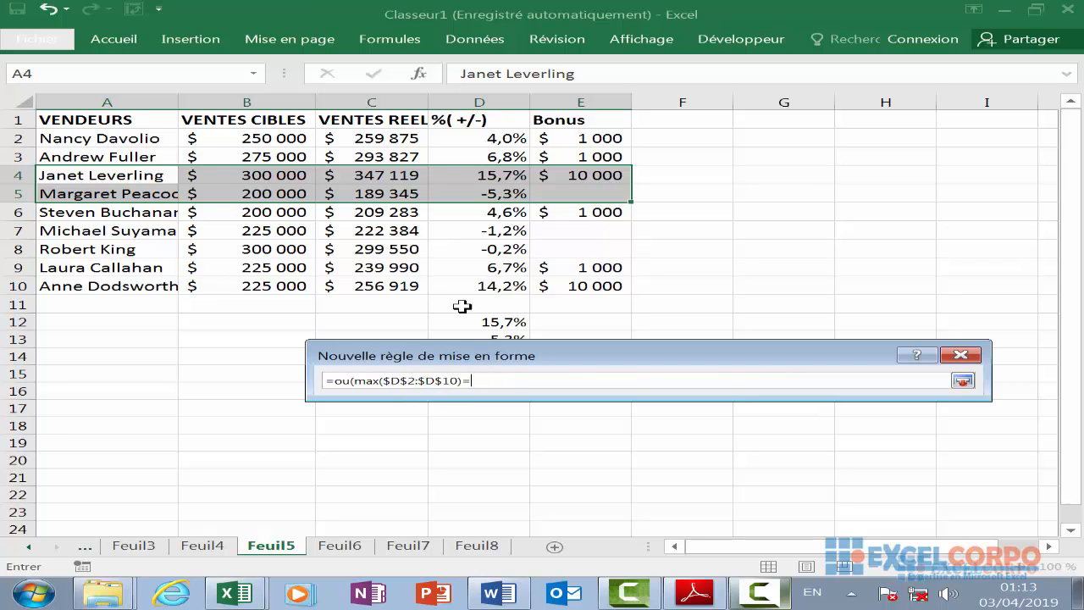
click(516, 175)
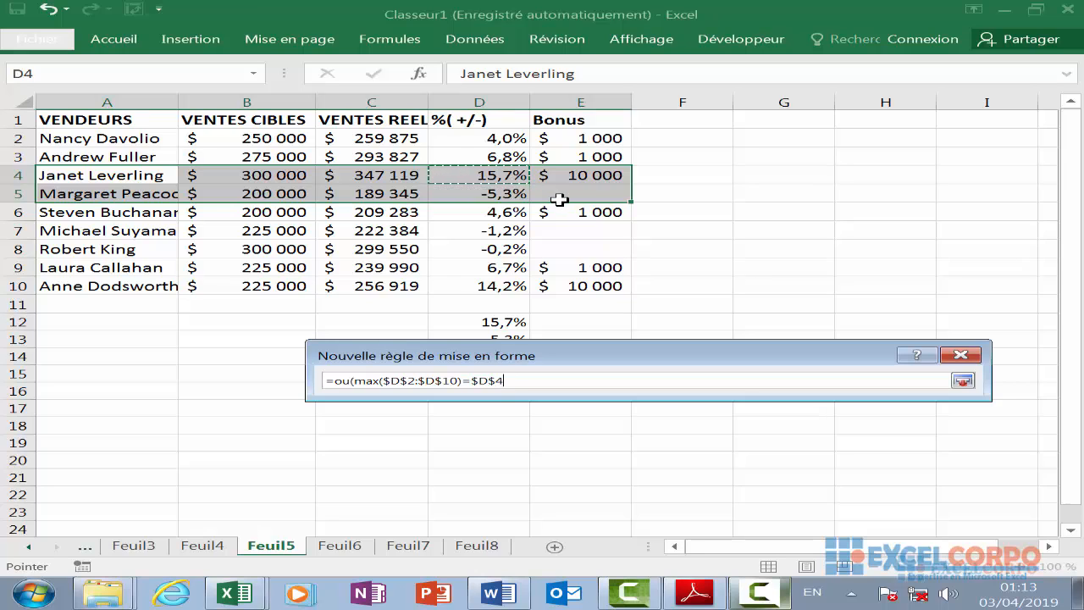
Complete the rule's formula with the second condition ;min($D$2:$D$10)=$D$5) and return to the full rule settings.
text(;min)
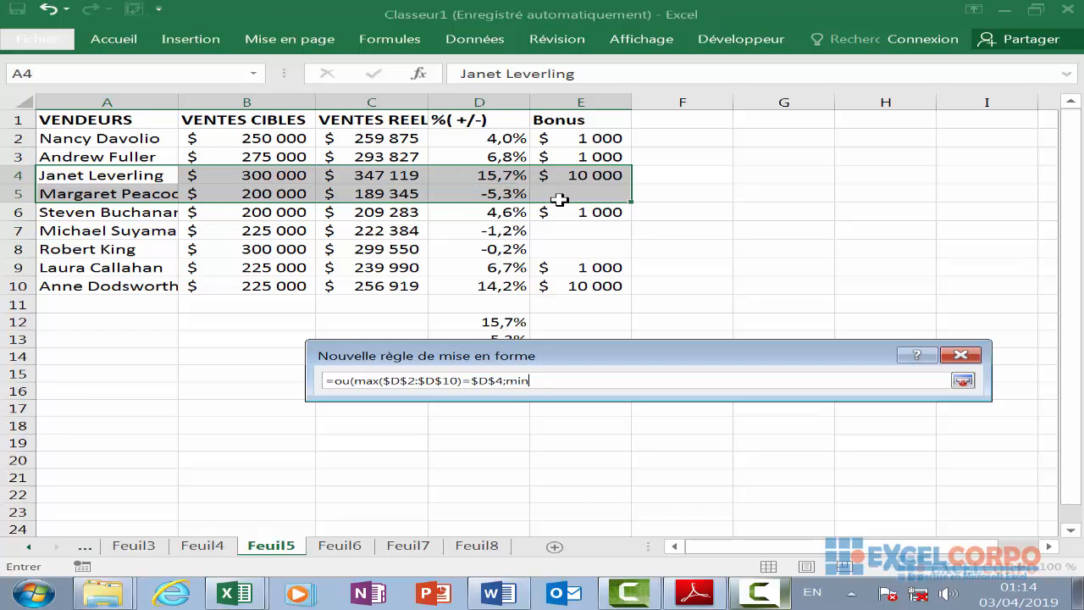
text(()
drag(512, 138, 505, 284)
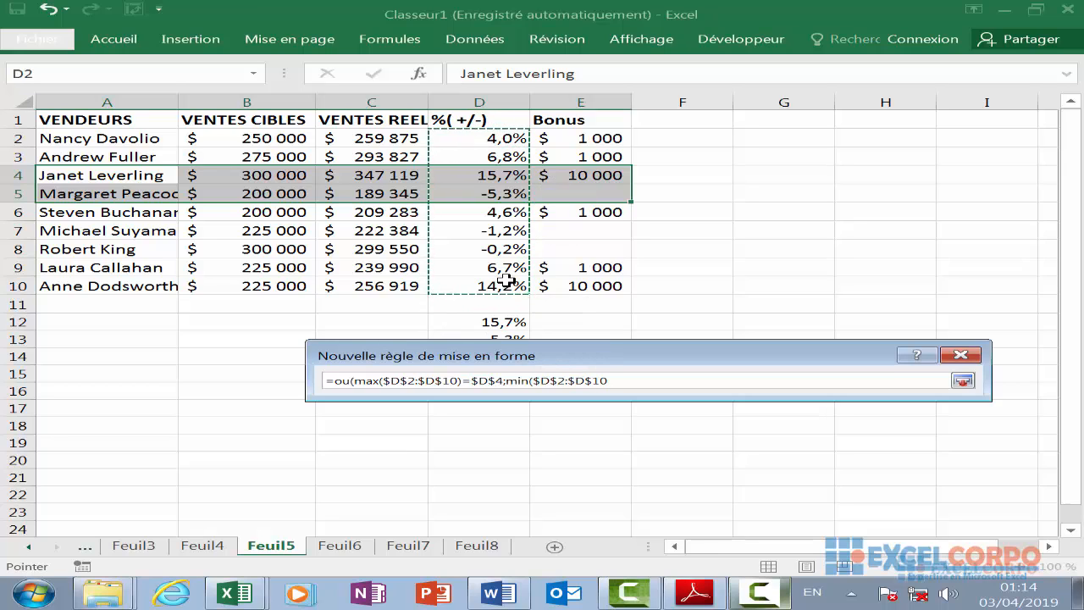
text()=)
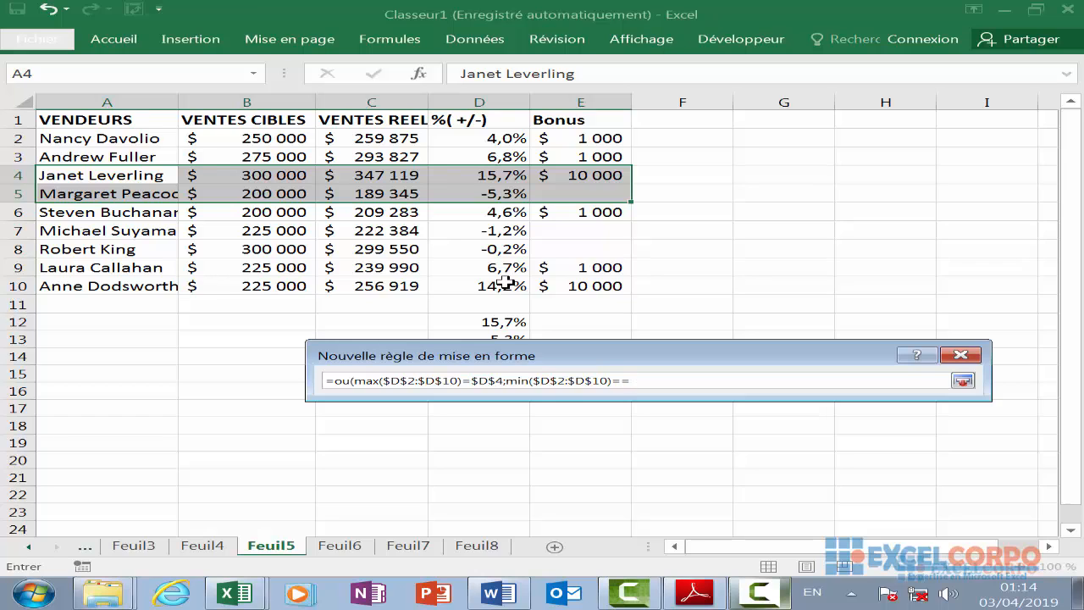
click(505, 191)
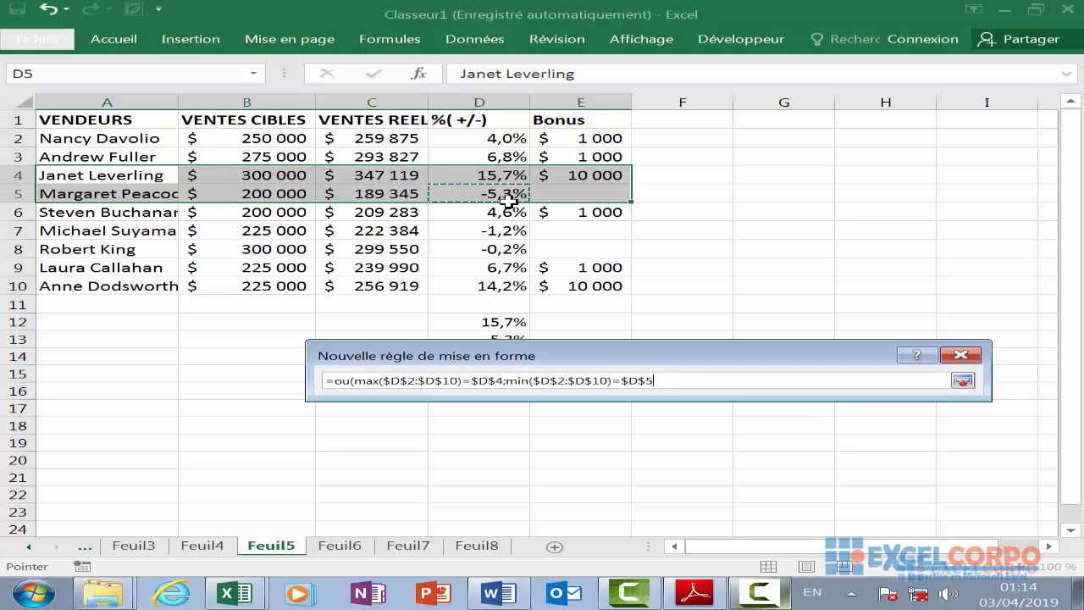
text())
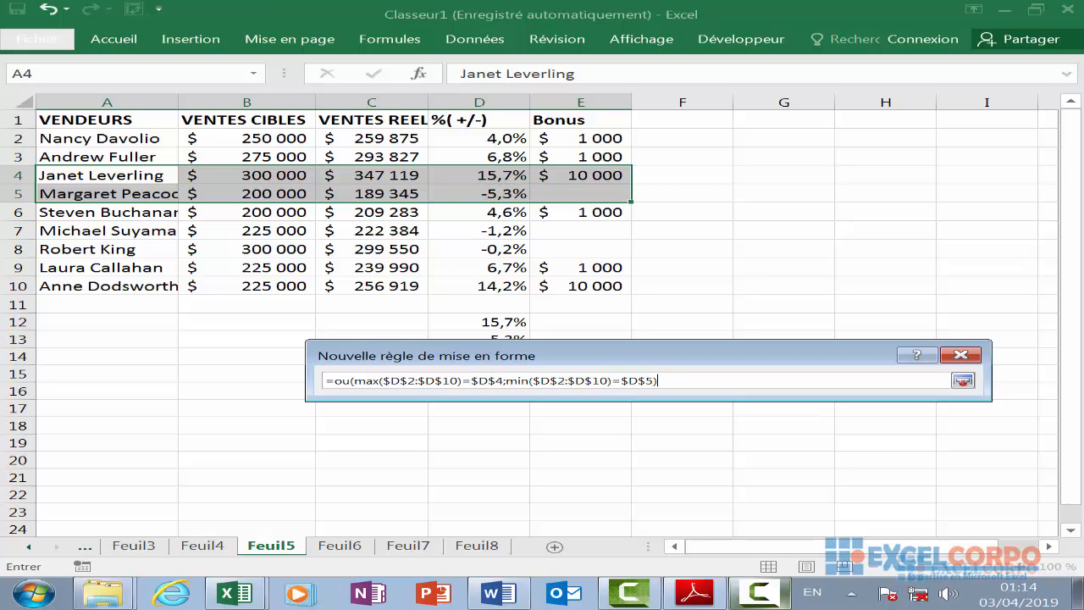
click(762, 593)
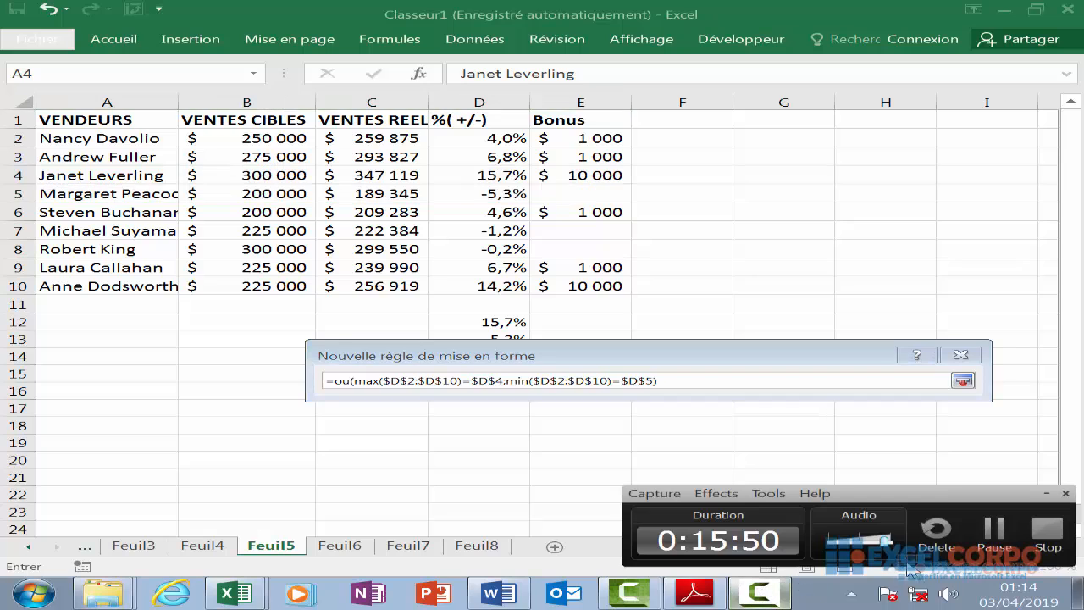
click(993, 531)
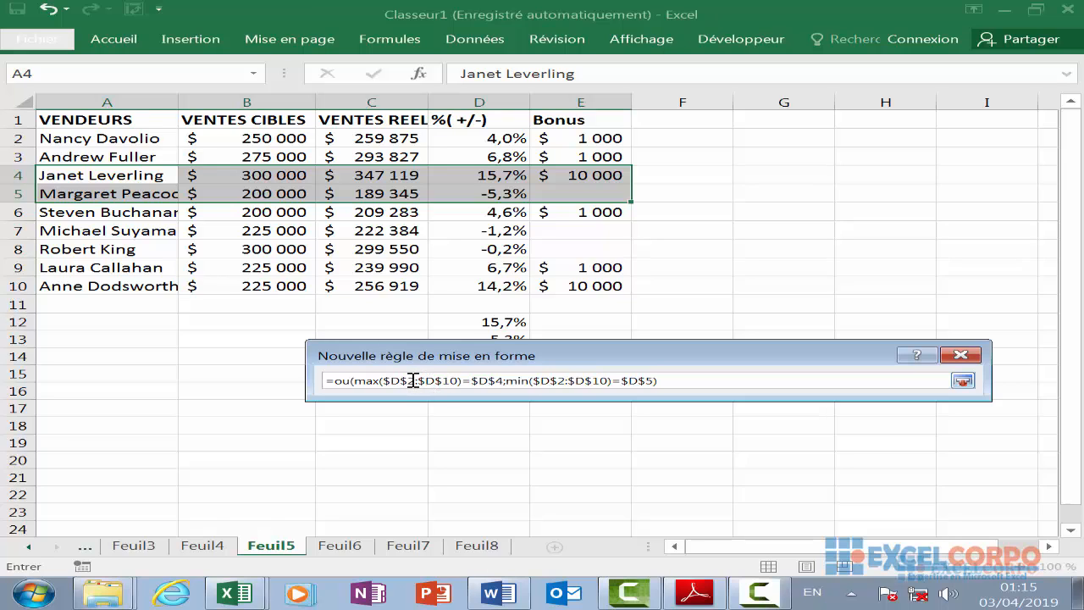
key(Return)
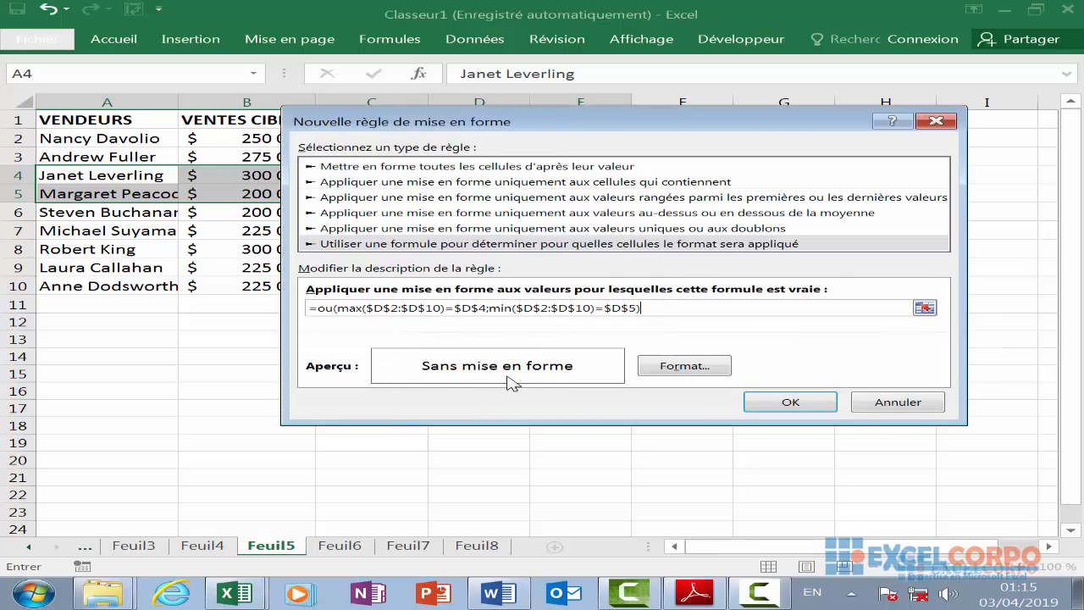
Set the rule's font format to style Gras with underline Aucun.
click(683, 366)
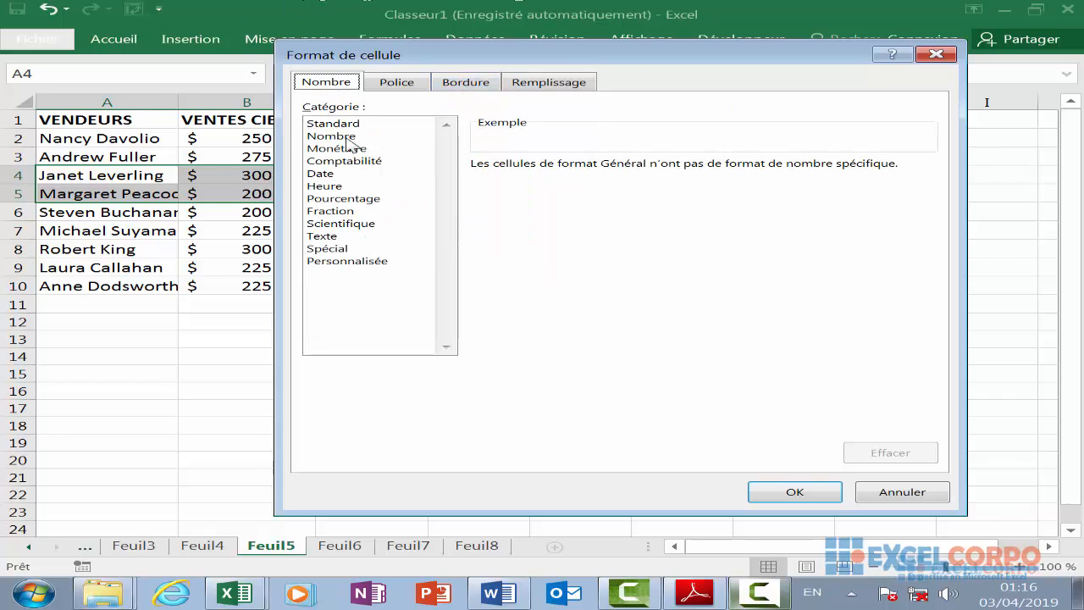
click(383, 82)
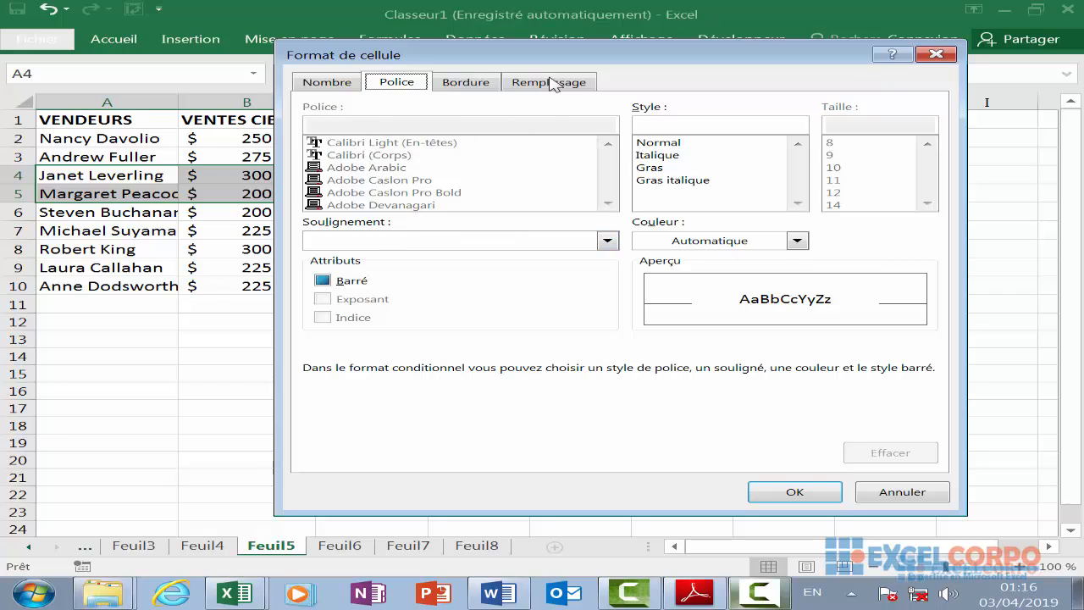
click(659, 169)
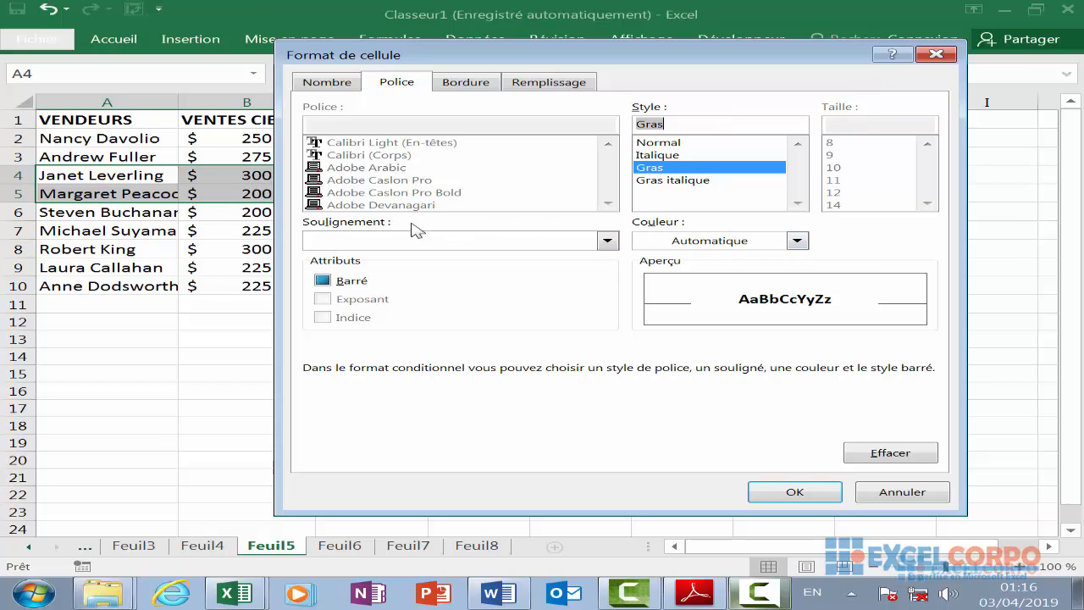
click(607, 242)
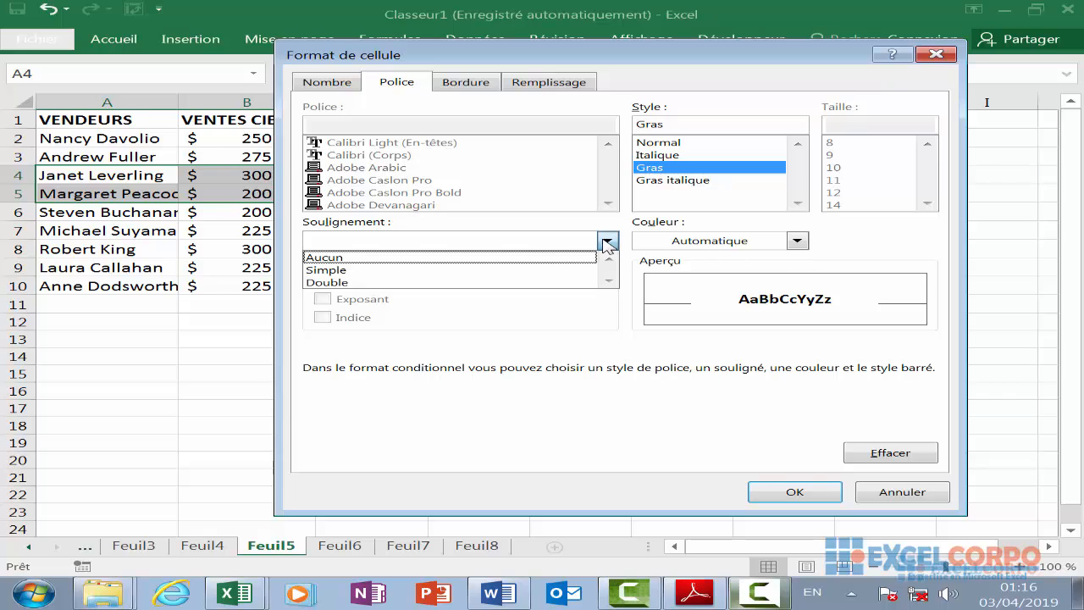
click(489, 256)
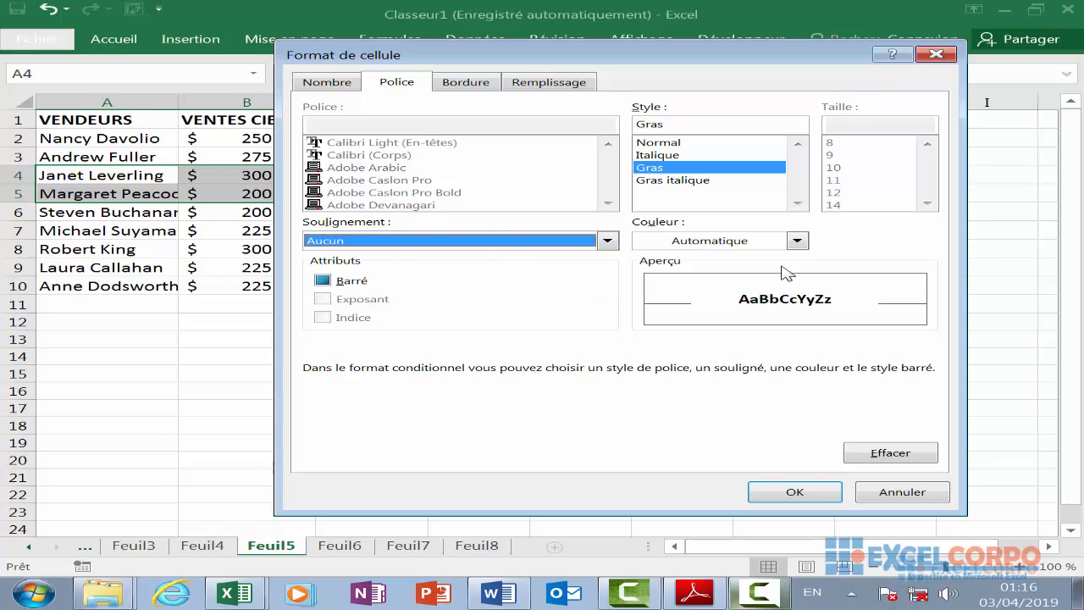
Give the rule an orange background fill and apply it to the selected cells A4:E5.
click(469, 87)
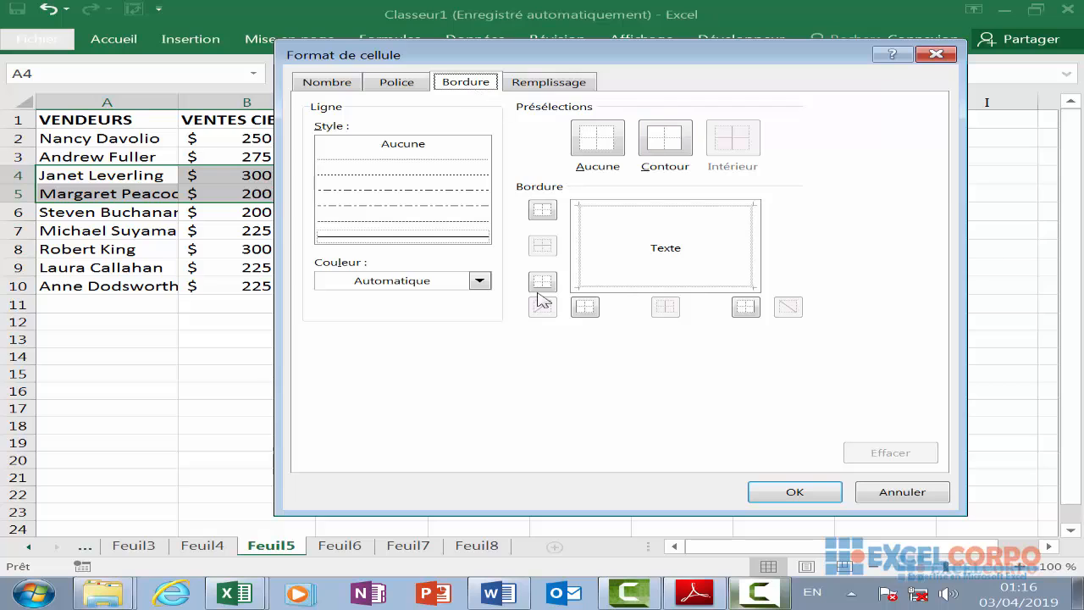
click(555, 85)
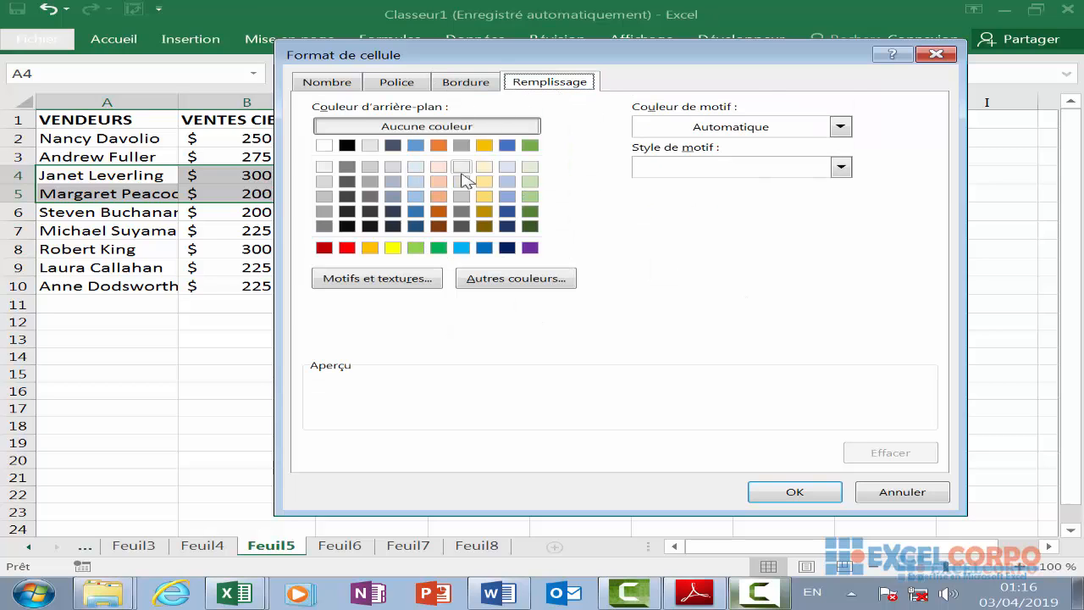
click(440, 143)
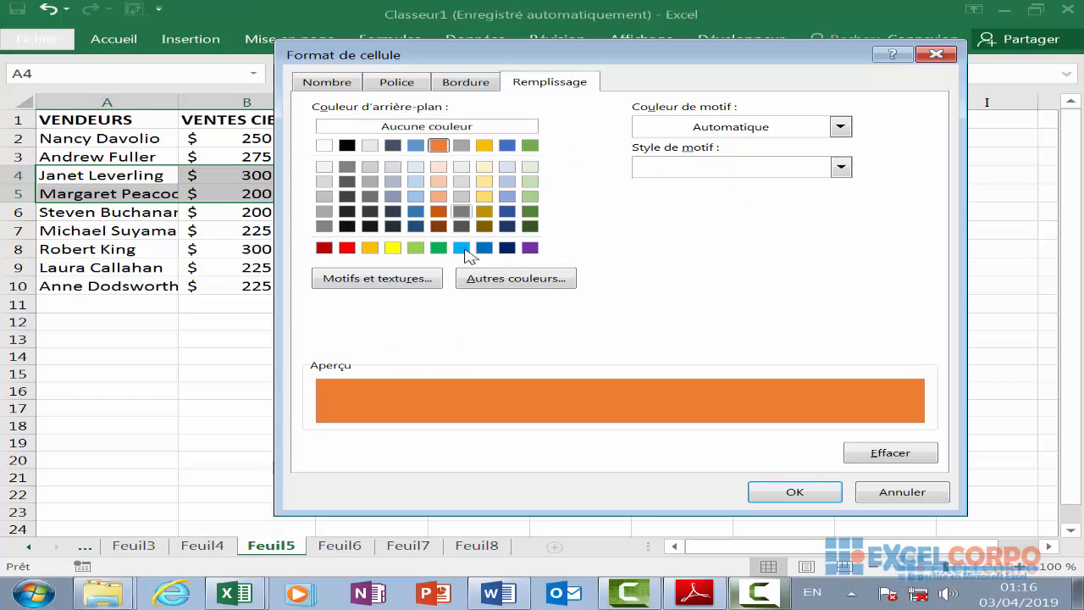
click(794, 493)
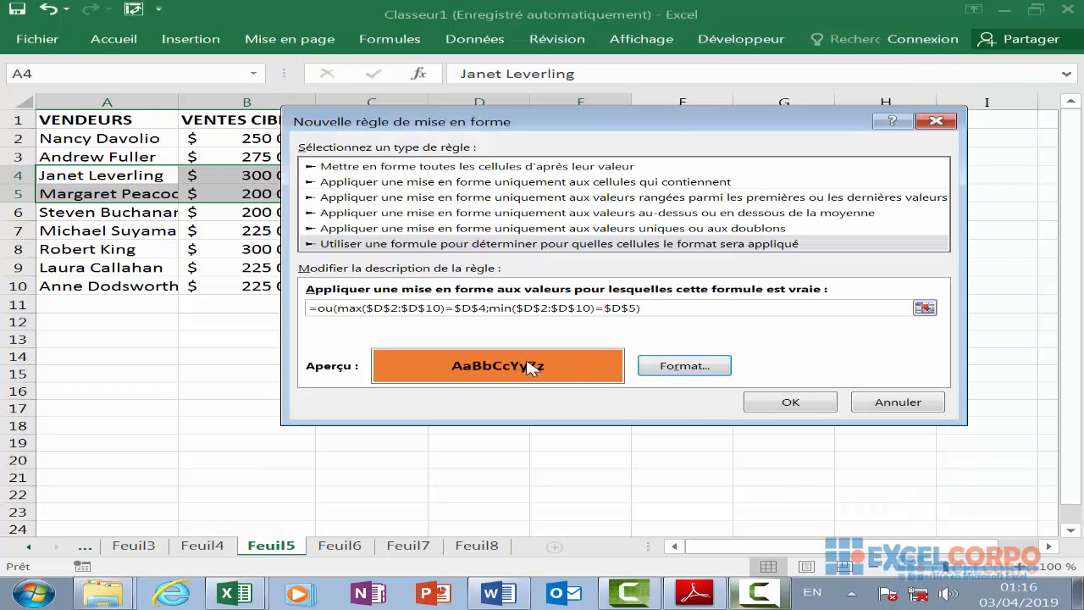
click(787, 403)
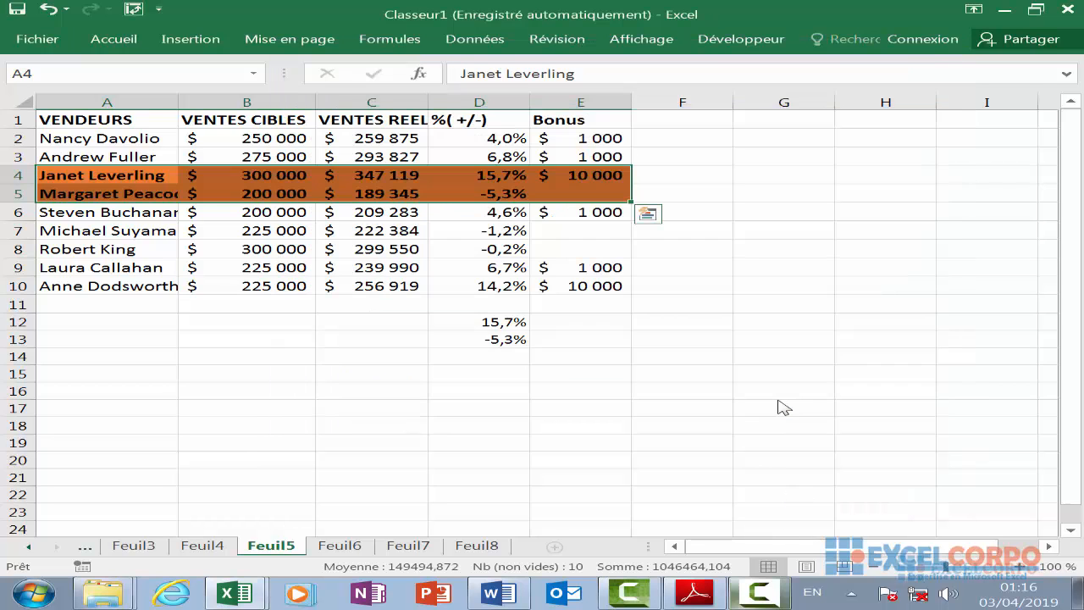
click(541, 191)
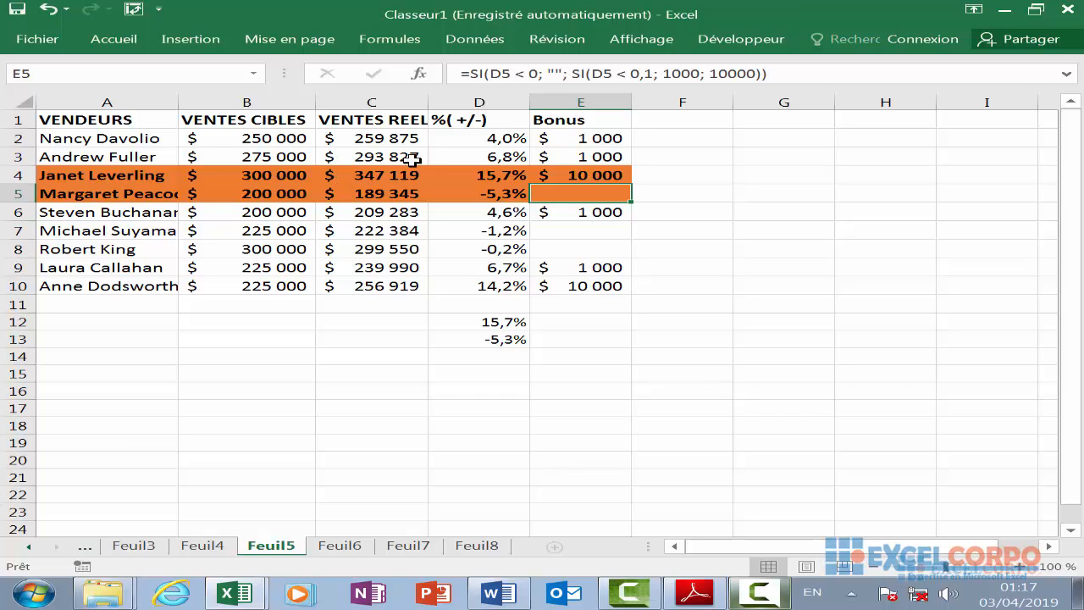
click(482, 89)
click(483, 191)
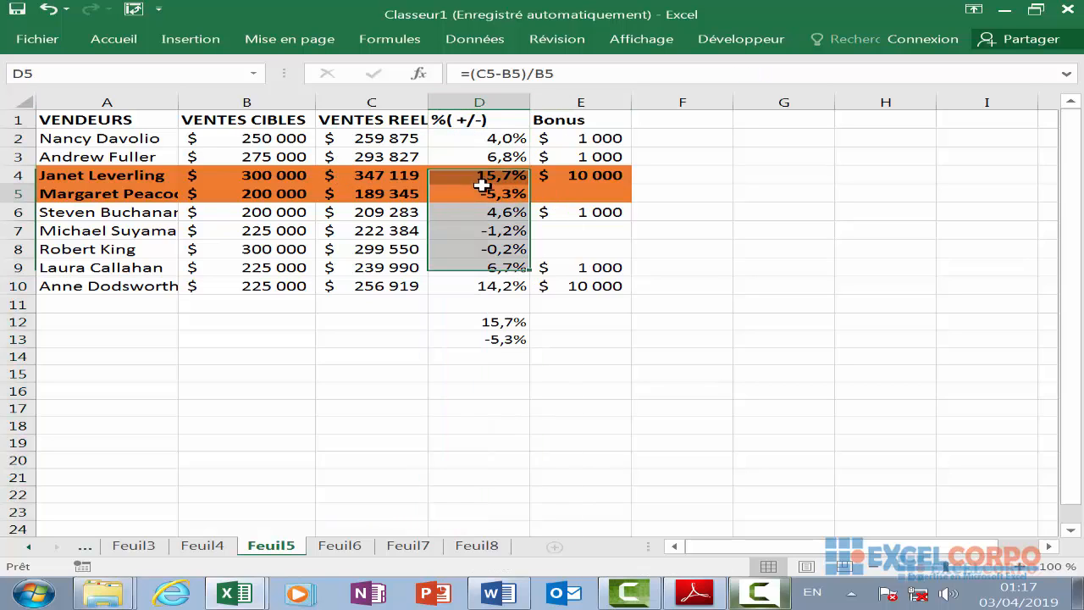
click(510, 175)
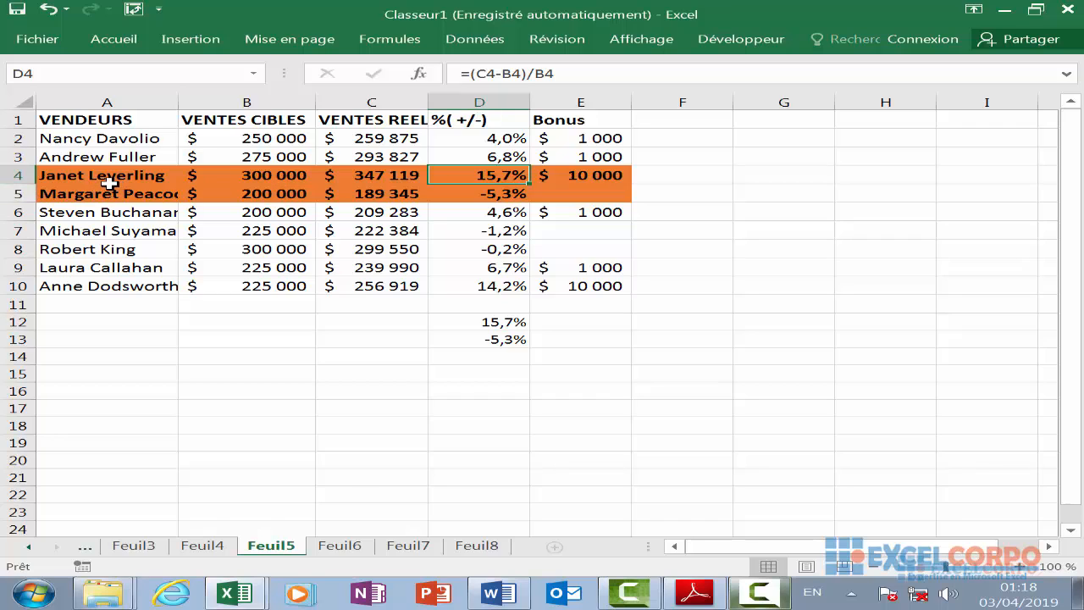
click(492, 194)
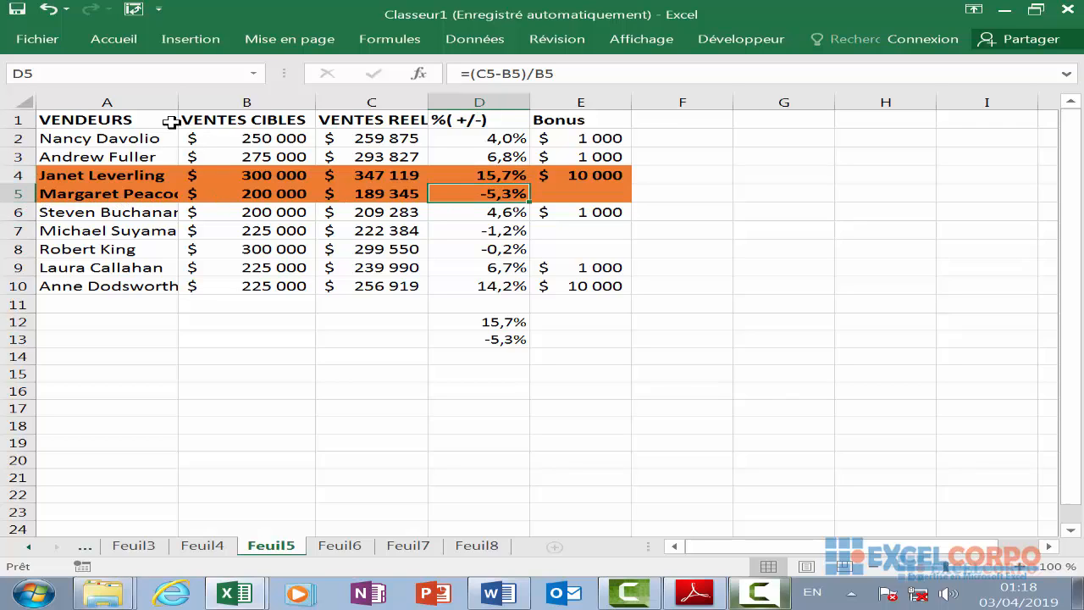
Widen column A of the sales table on sheet Feuil5.
drag(178, 102, 206, 109)
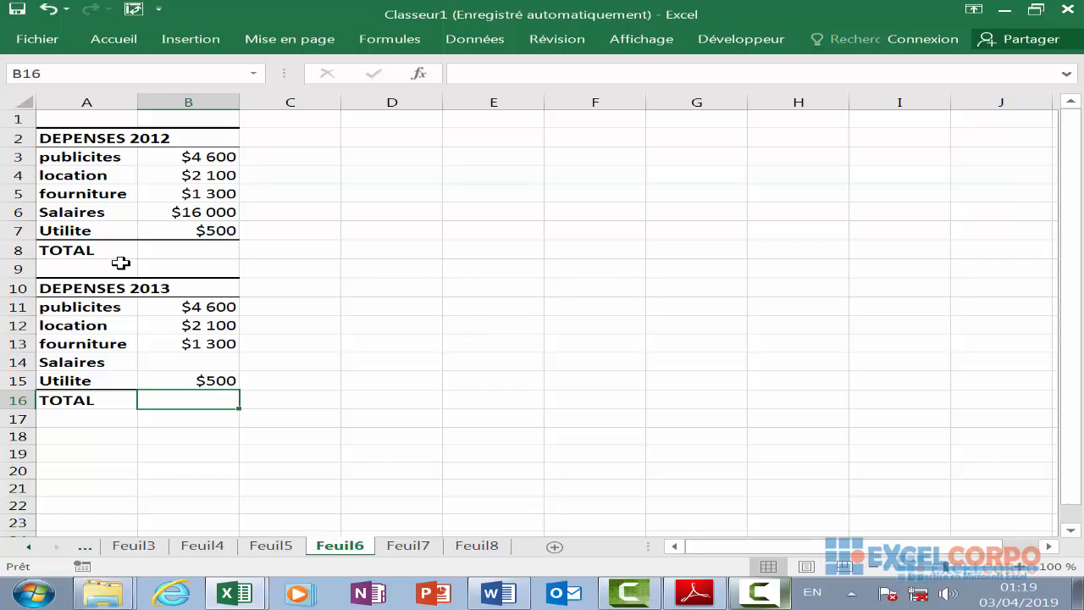
click(212, 244)
click(224, 215)
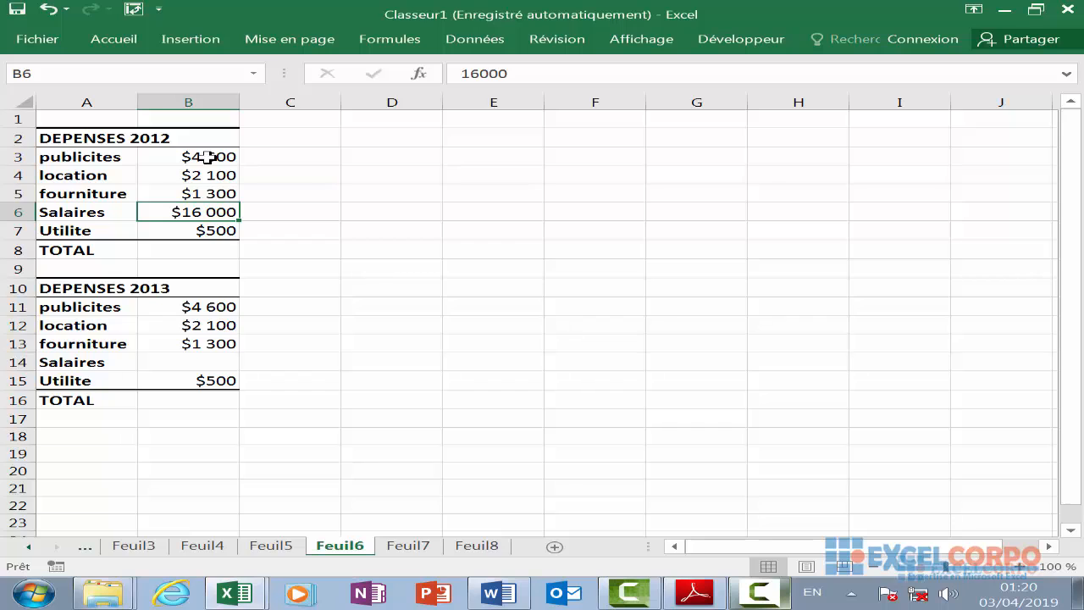
drag(208, 156, 203, 222)
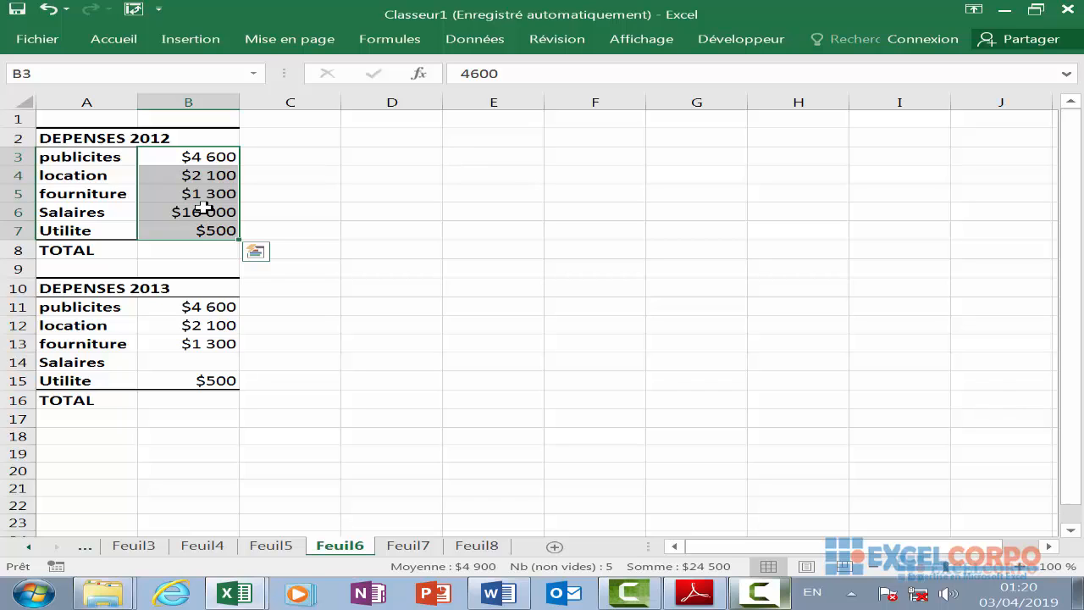
Begin the DEPENSES 2012 total in B8 with the condition =si(et(B3:B7>0).
click(207, 253)
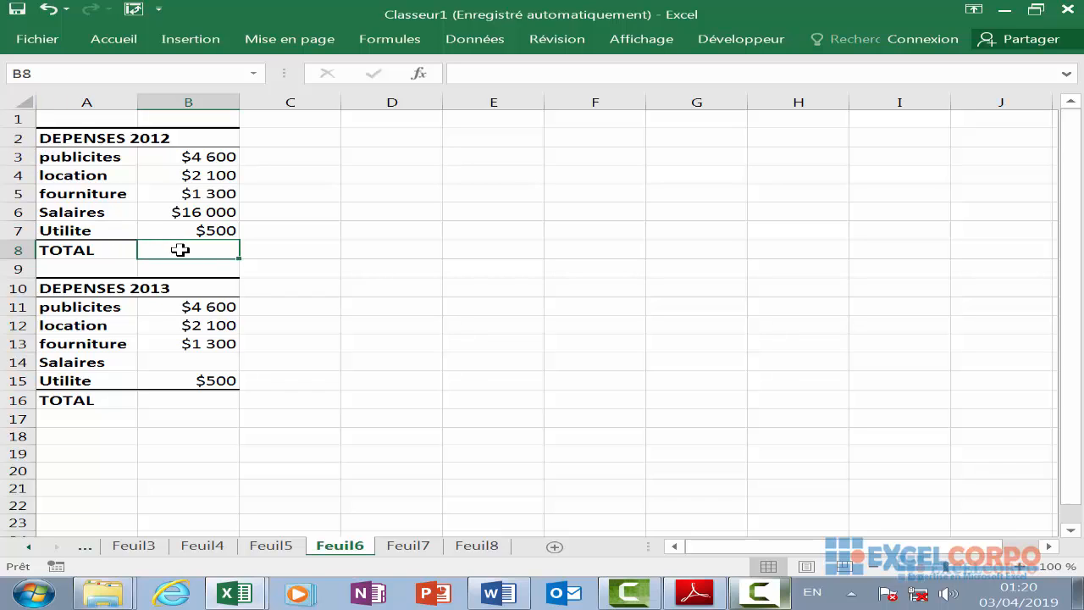
text(=)
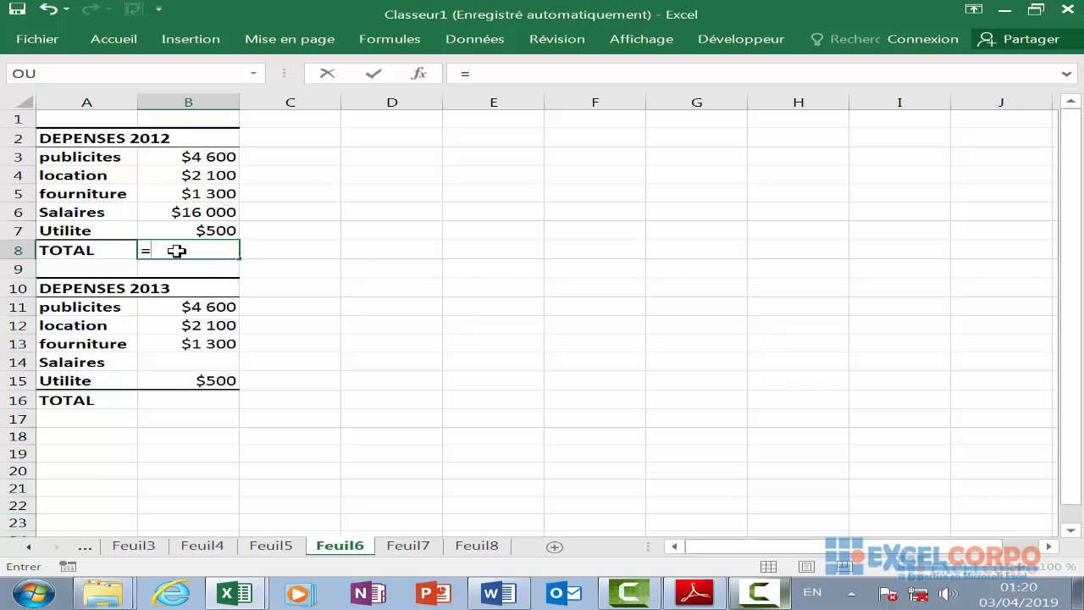
text(si)
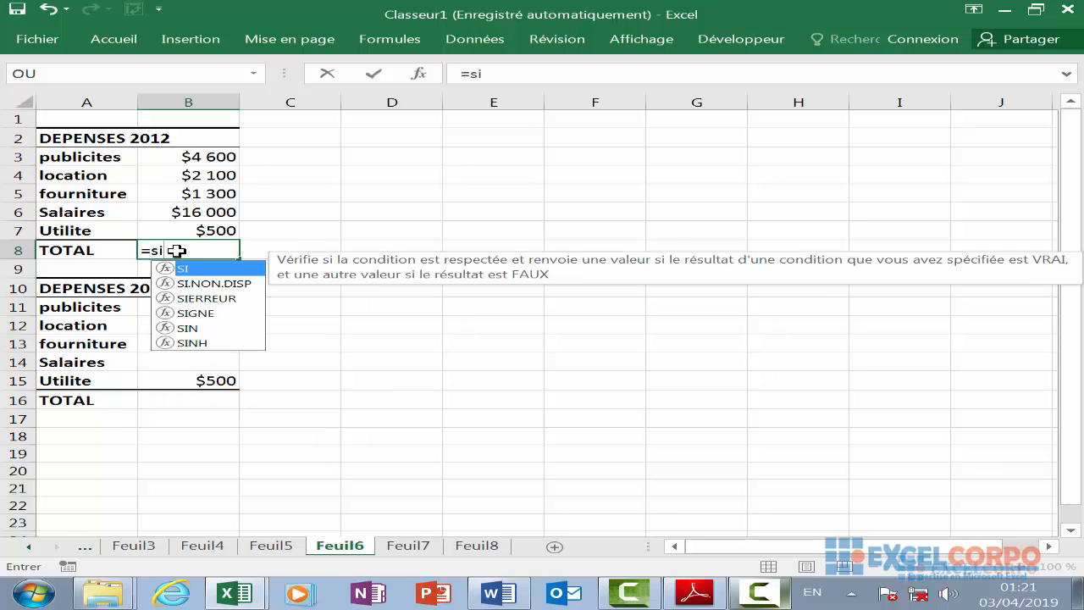
text((et)
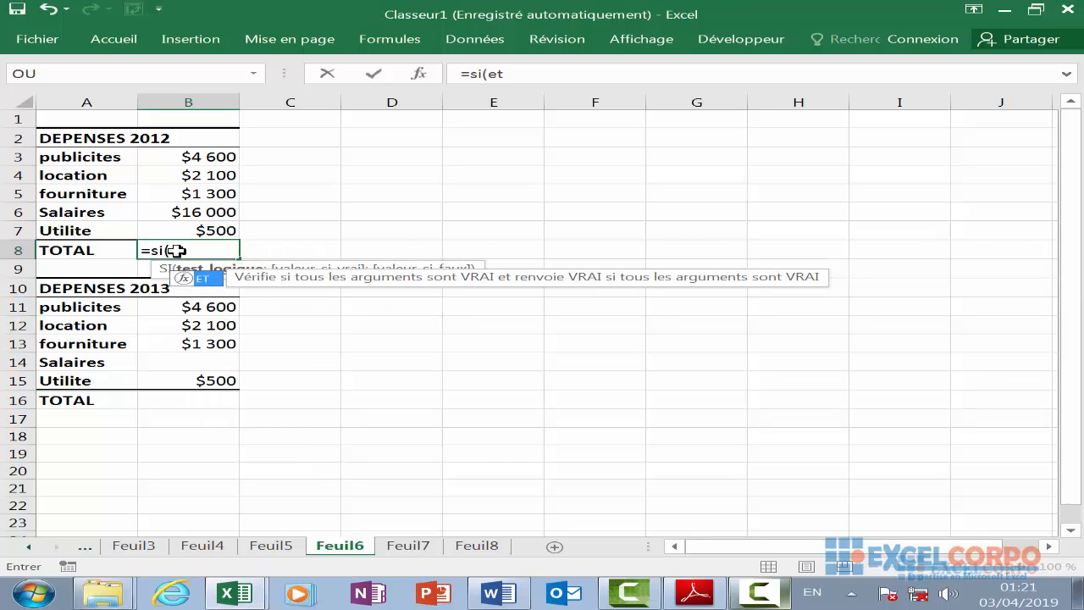
text(()
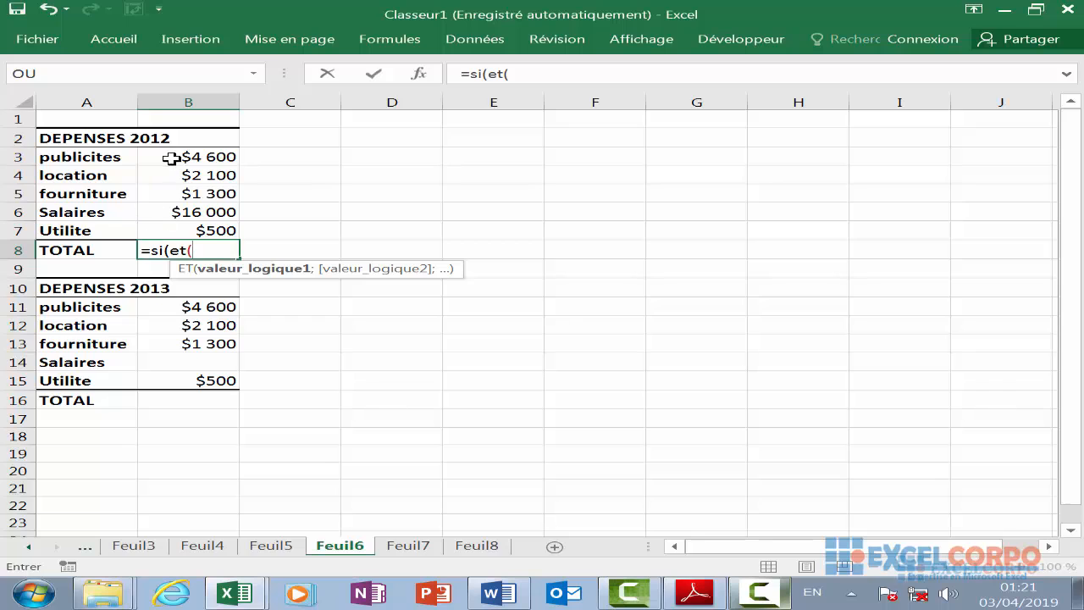
drag(190, 157, 205, 231)
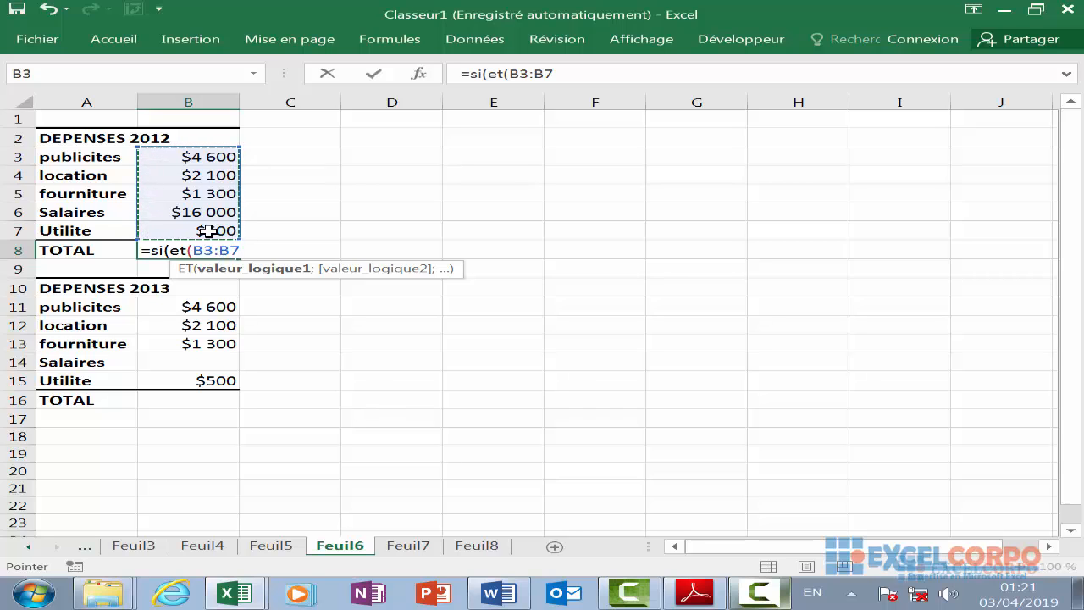
text(>0)
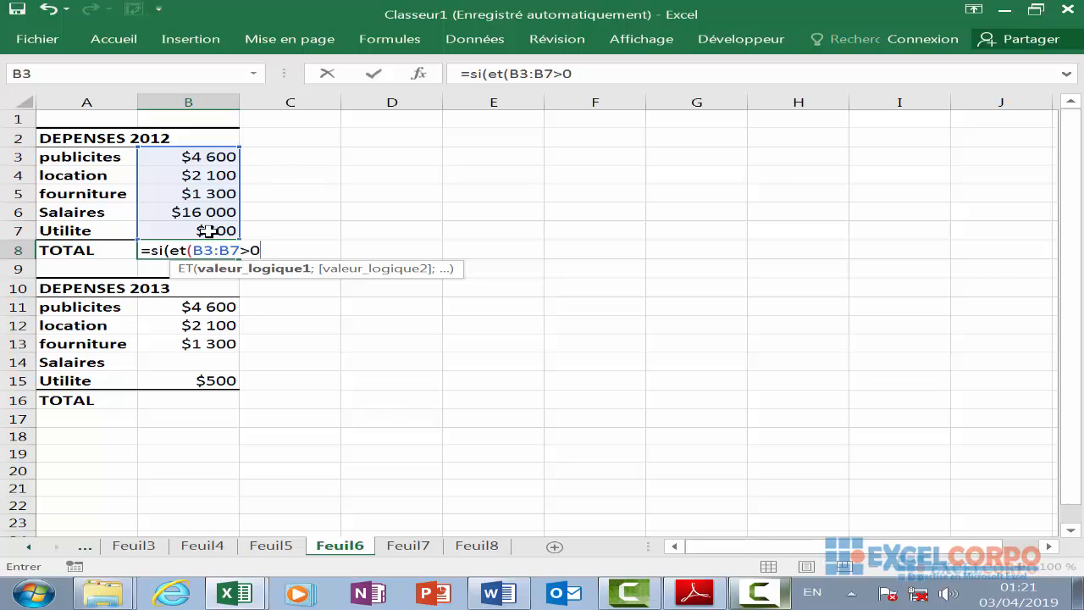
text())
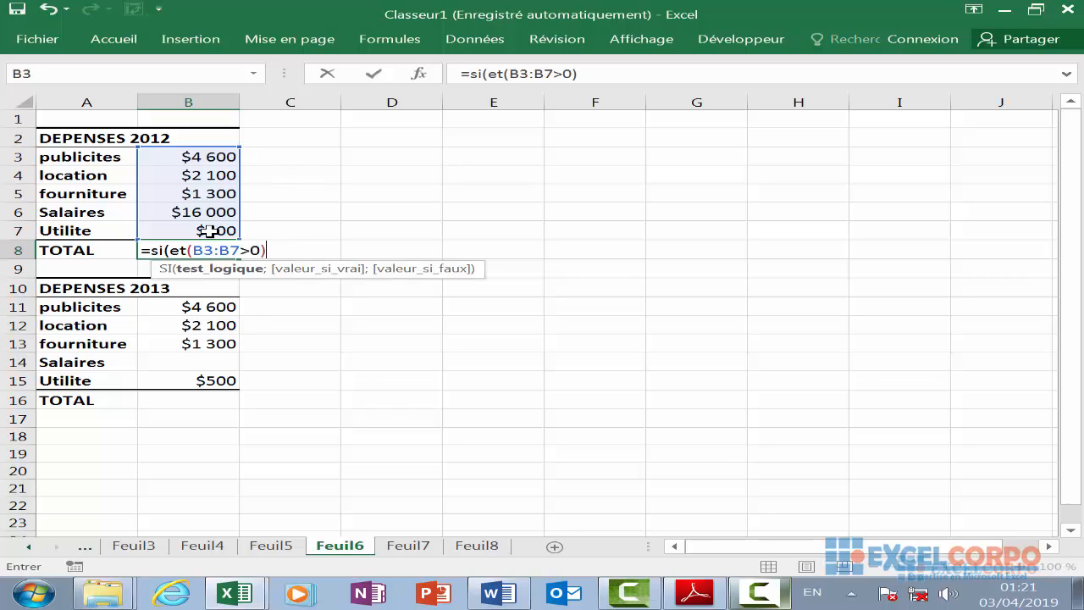
click(229, 251)
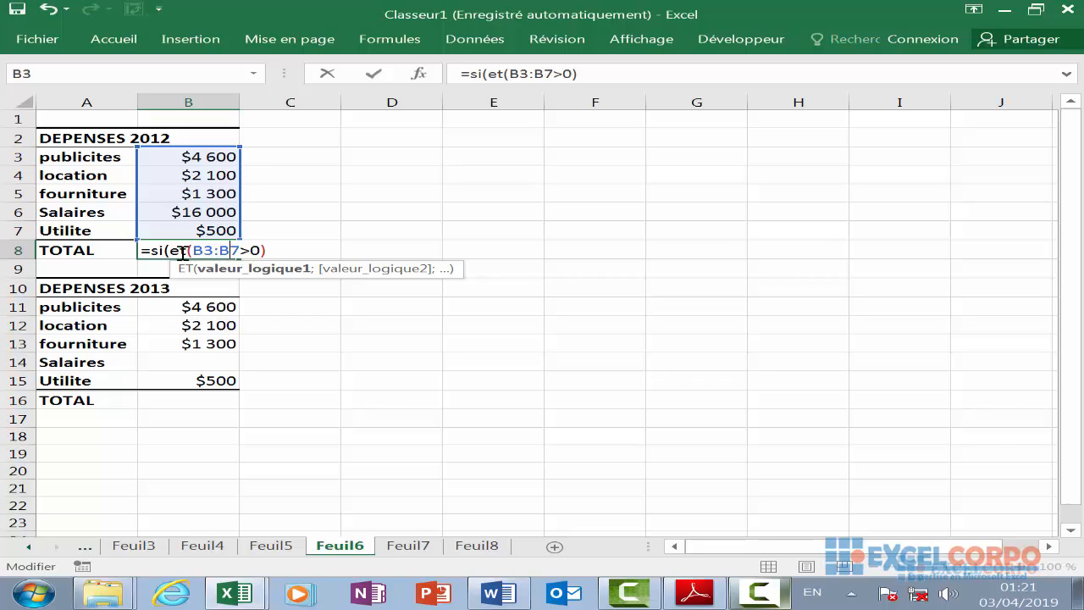
click(273, 251)
Complete the B8 formula with ;somme(B3:B7);"") and enter it as an array formula.
text(;)
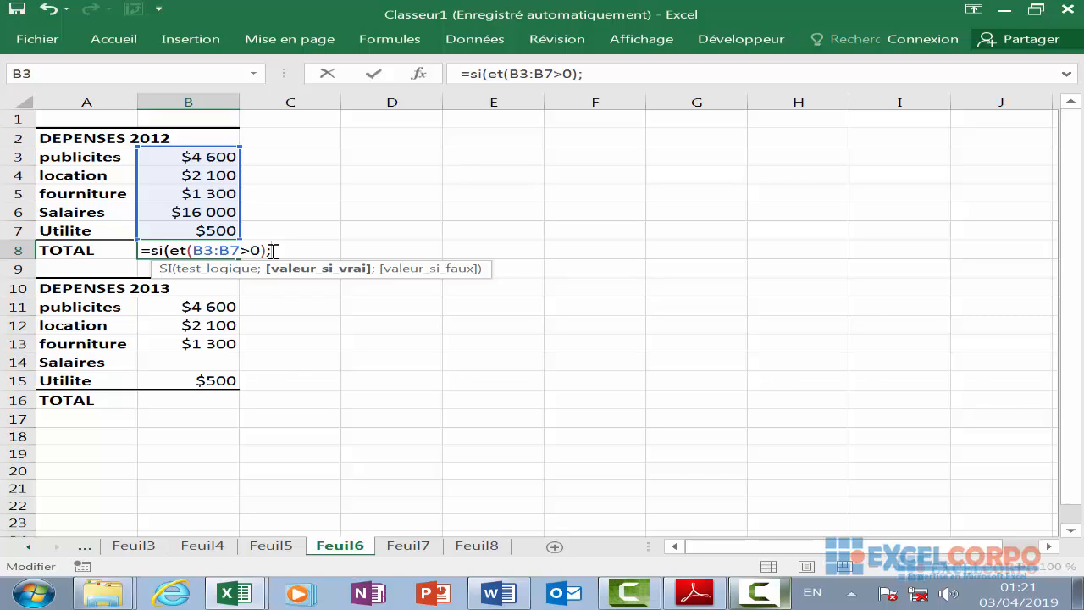
text(som)
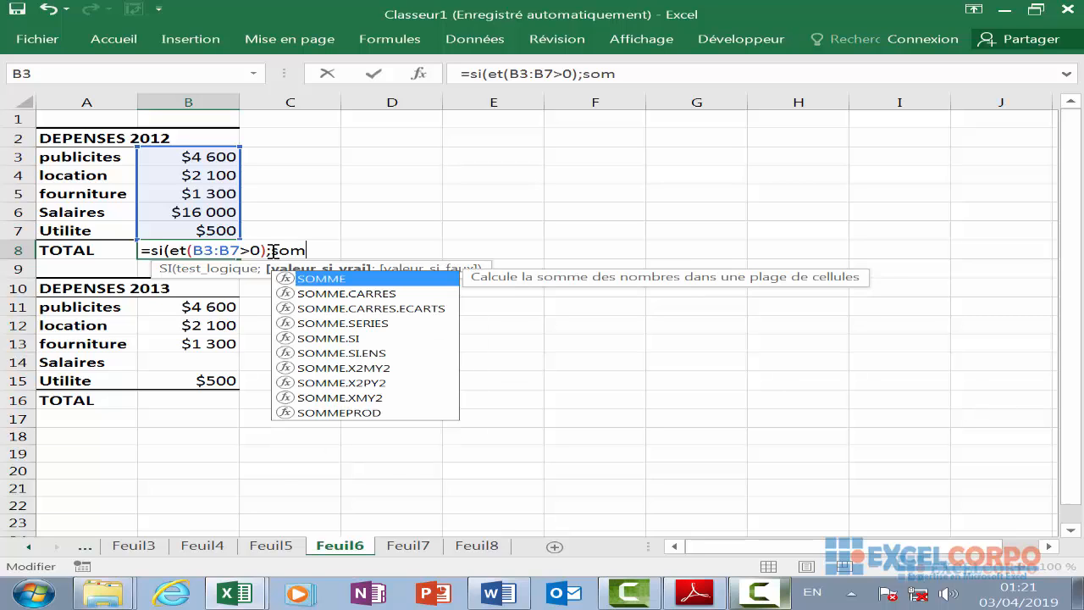
text(me()
drag(190, 157, 203, 223)
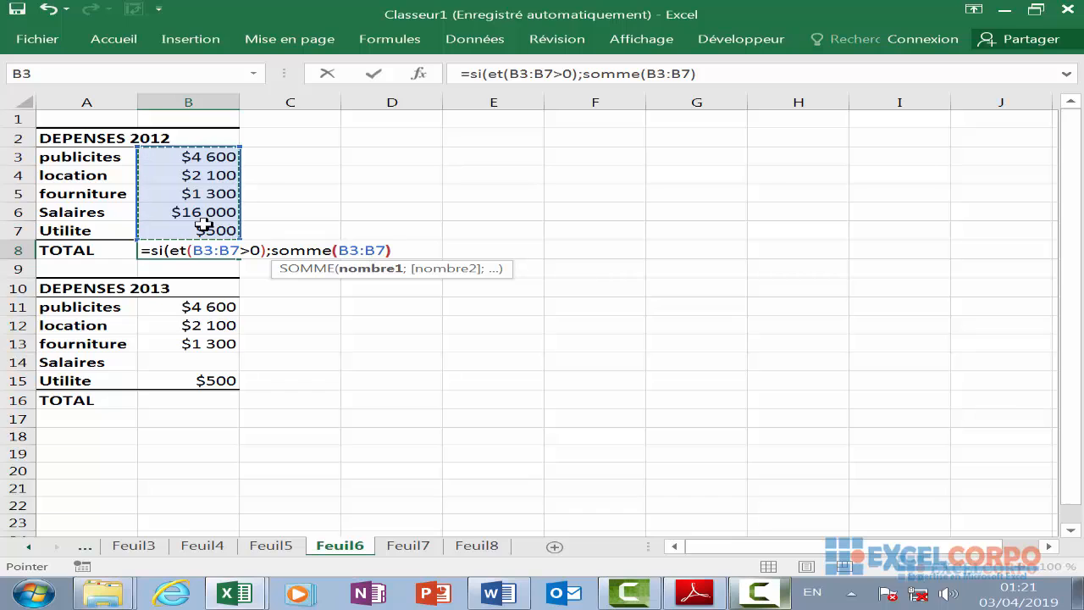
text();)
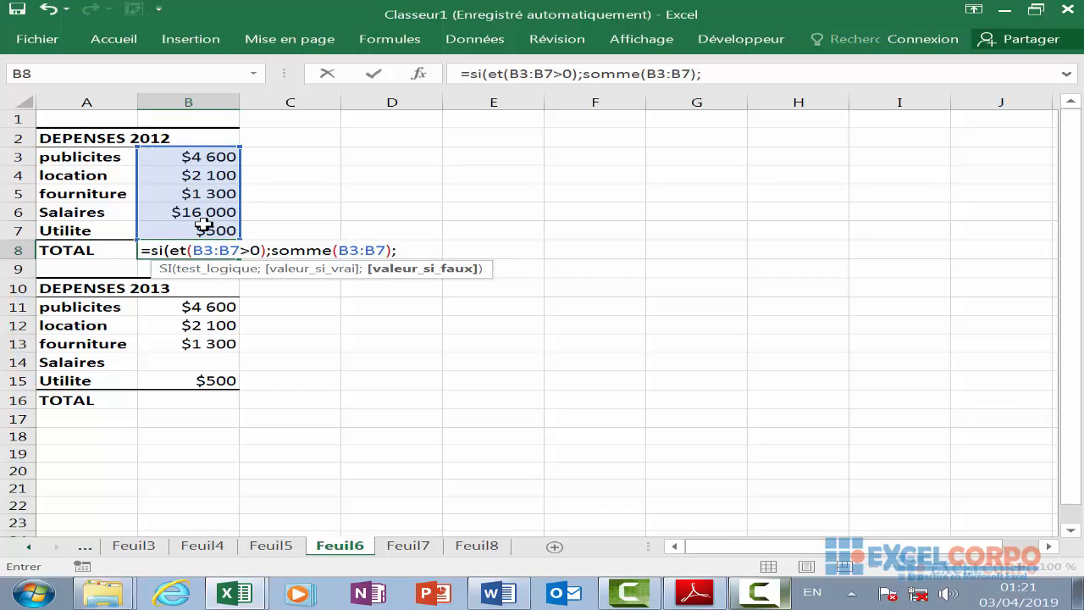
text(""))
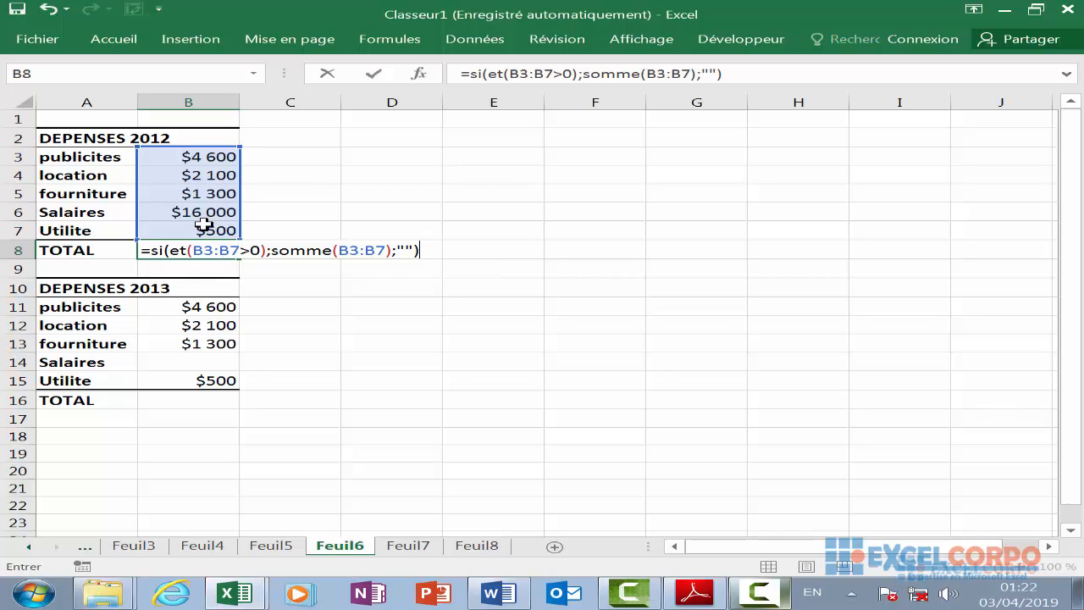
click(733, 74)
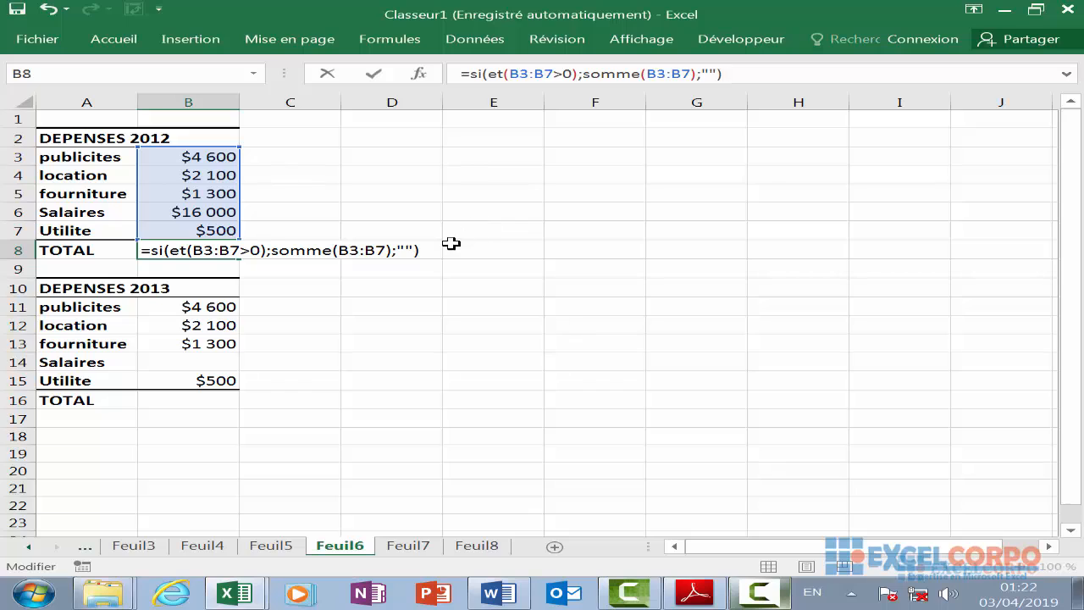
click(420, 250)
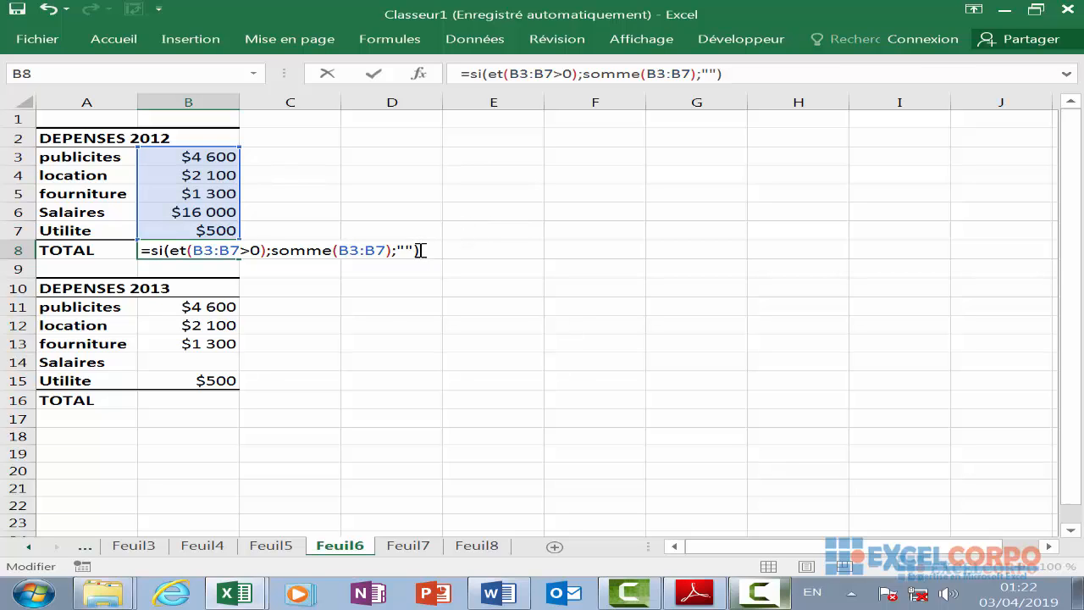
key(ctrl+shift+Return)
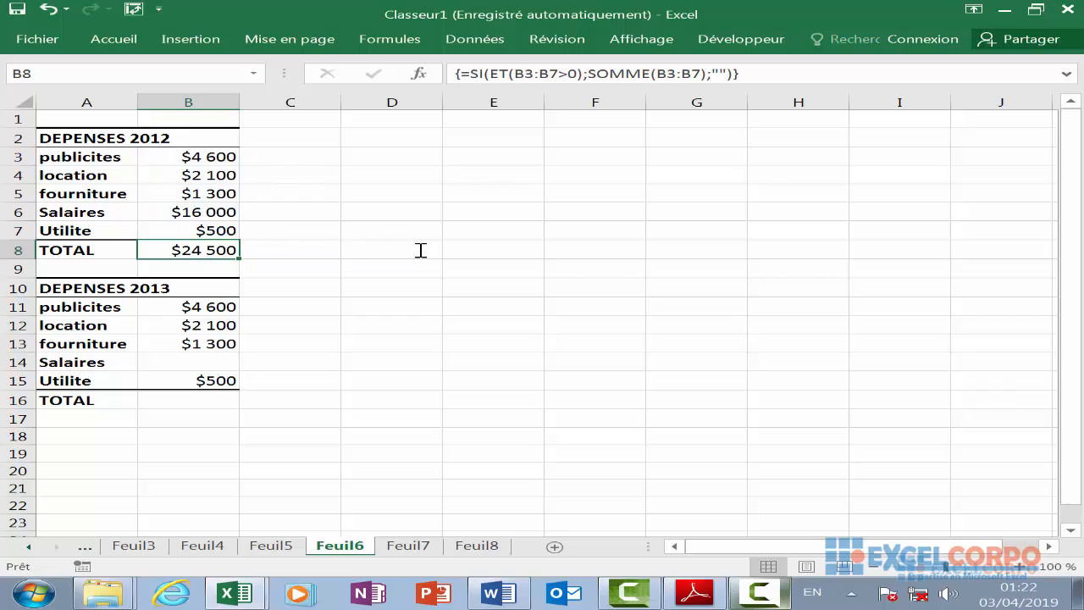
double_click(195, 248)
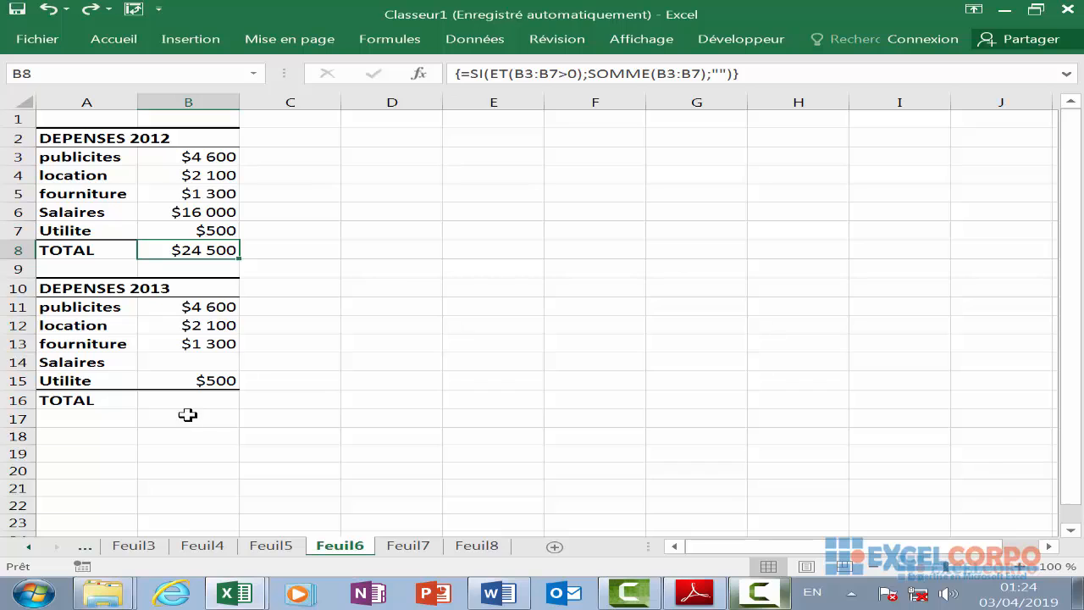
Begin the DEPENSES 2013 total in B16 with the condition =si(et(B11:B15>0);.
click(211, 398)
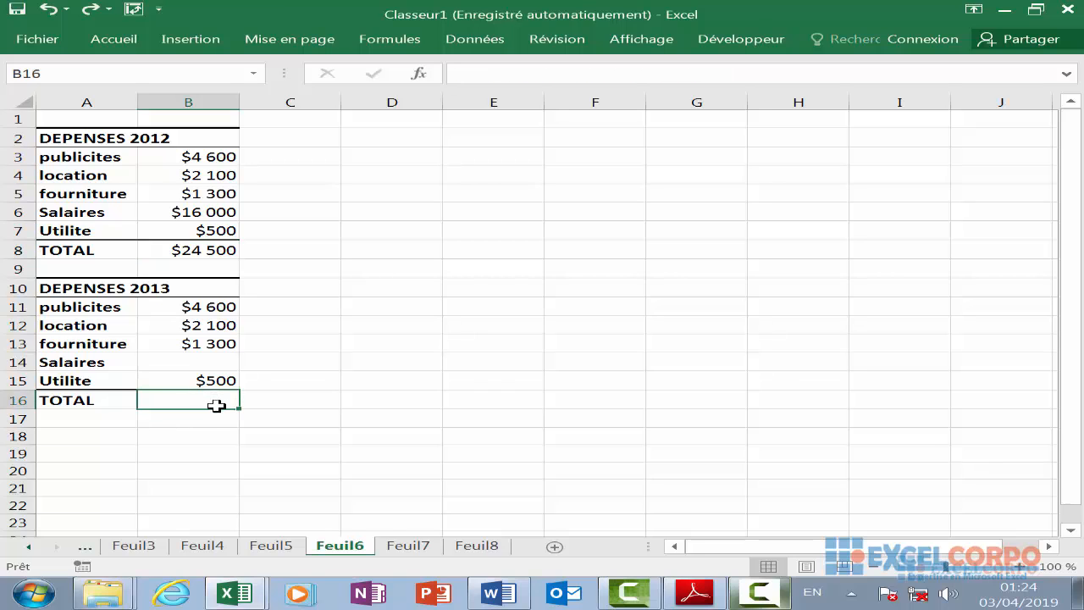
text(=si()
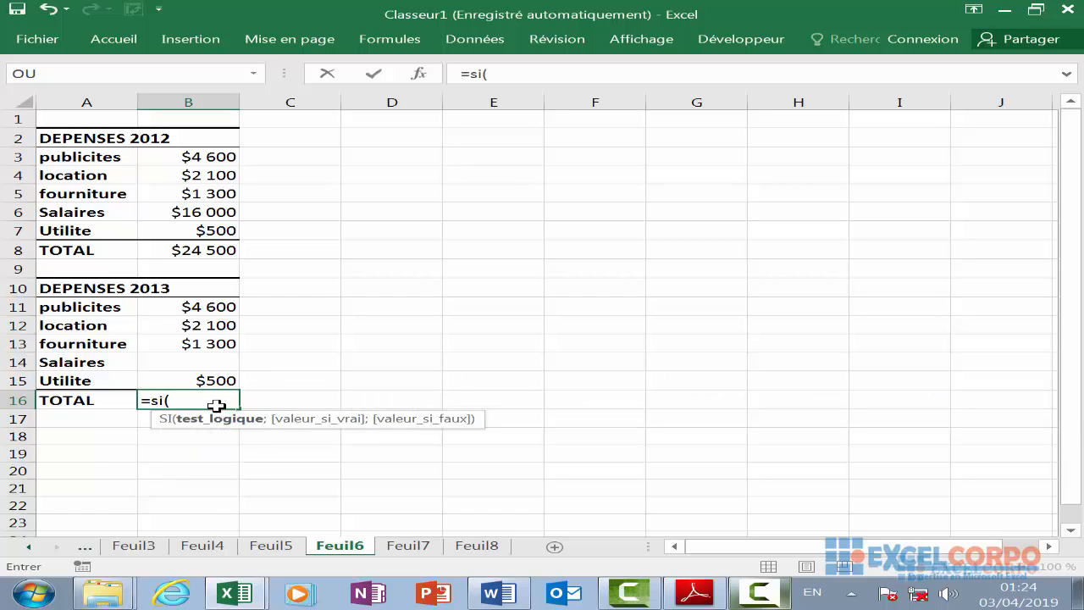
text(et)
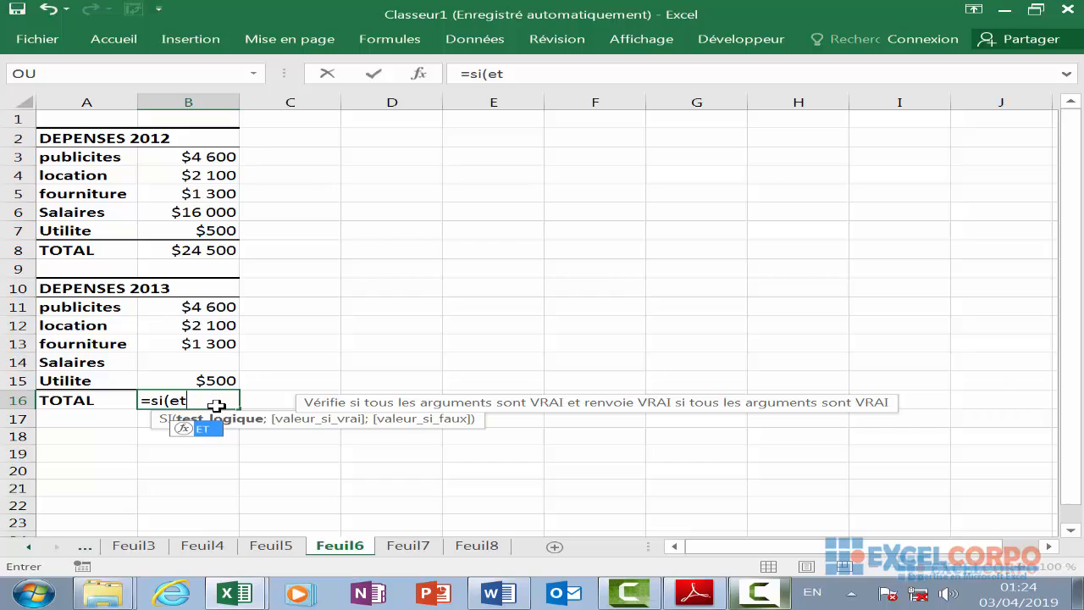
text(()
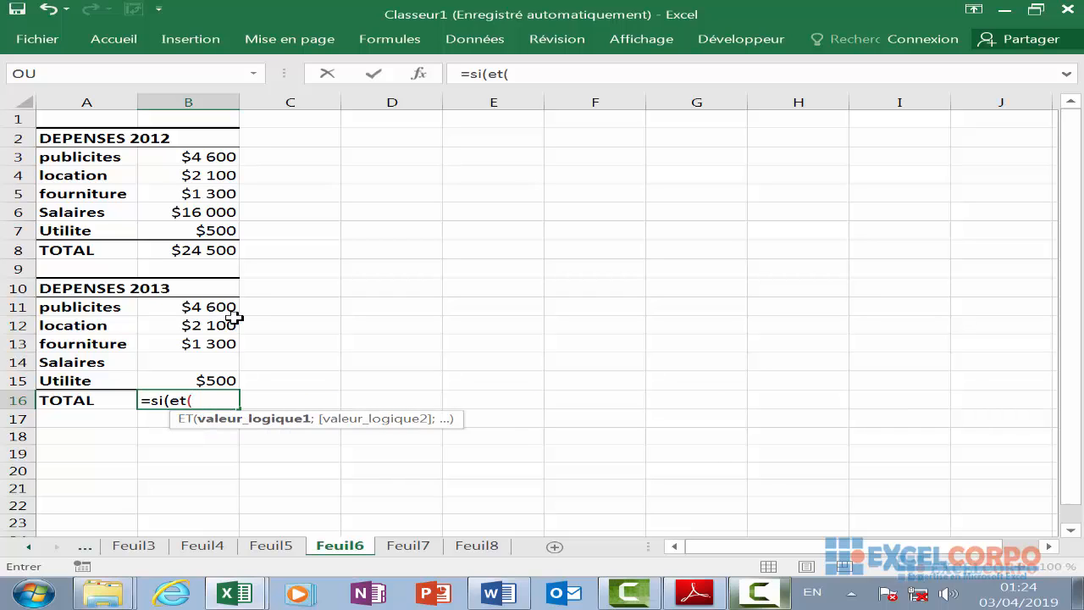
drag(224, 307, 201, 370)
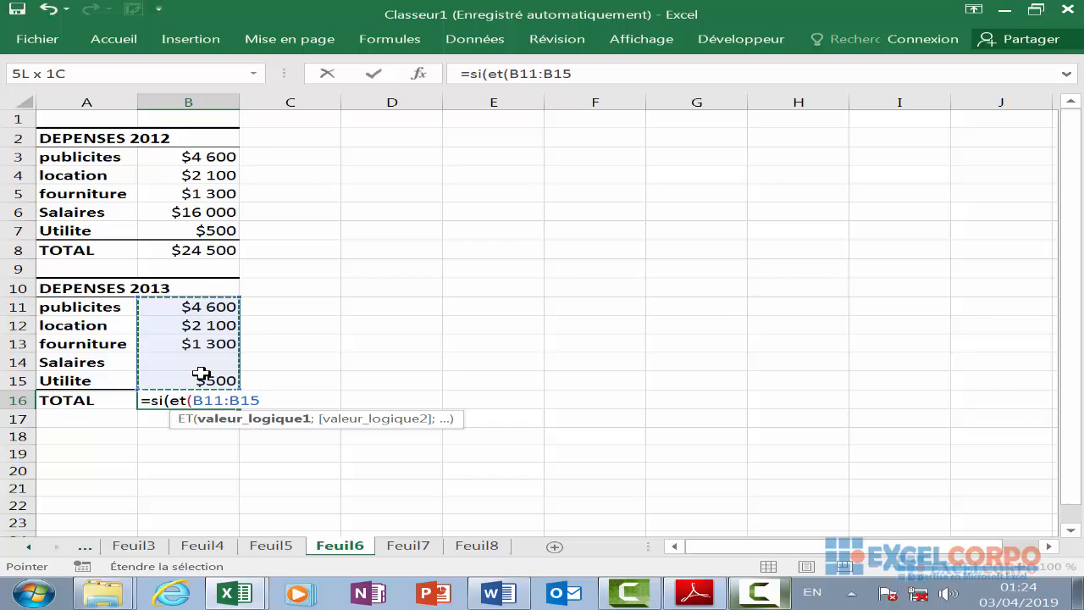
text(>0);)
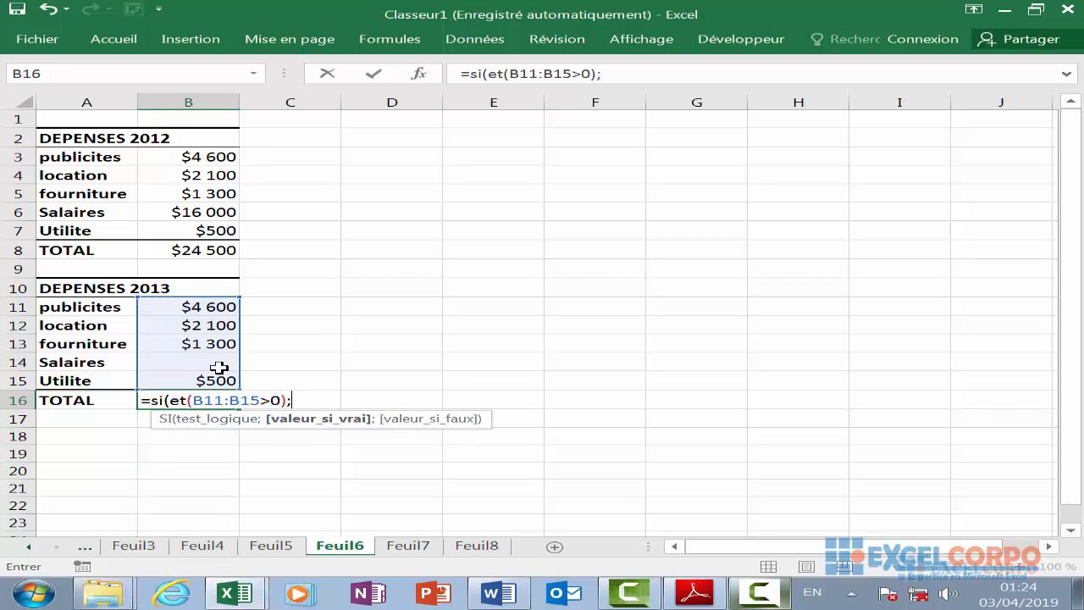
Complete the B16 formula with somme(B11:B15);"") and enter it as an array formula.
text(som)
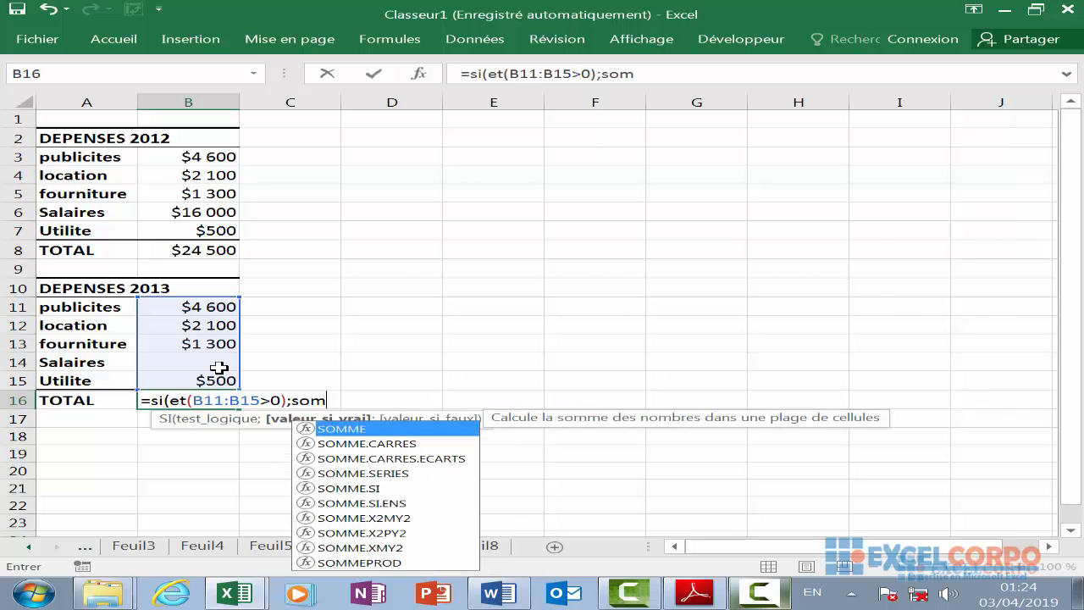
text(me()
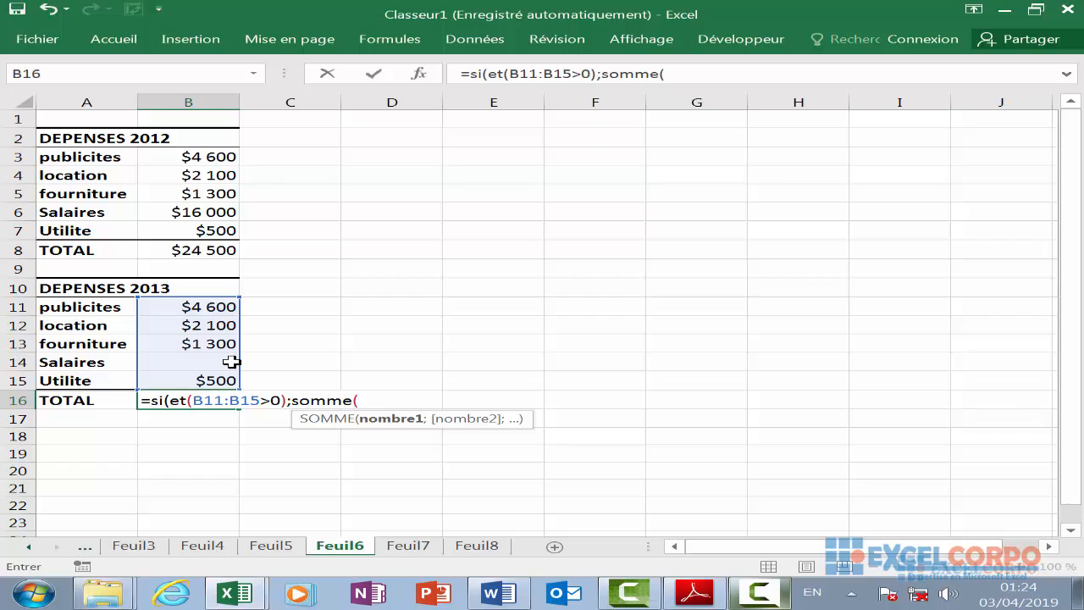
drag(216, 309, 212, 387)
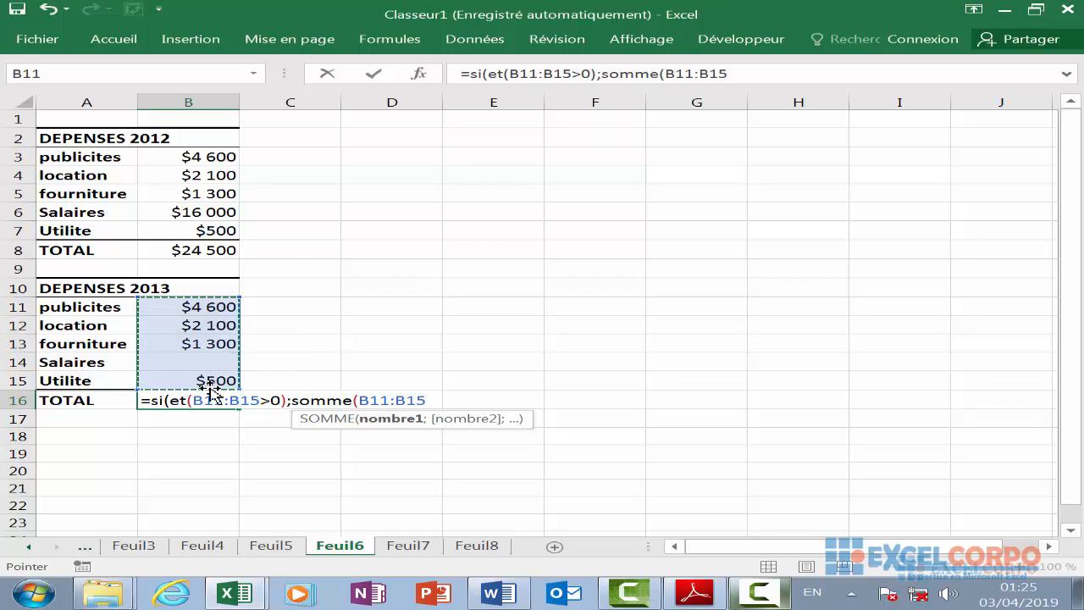
text();)
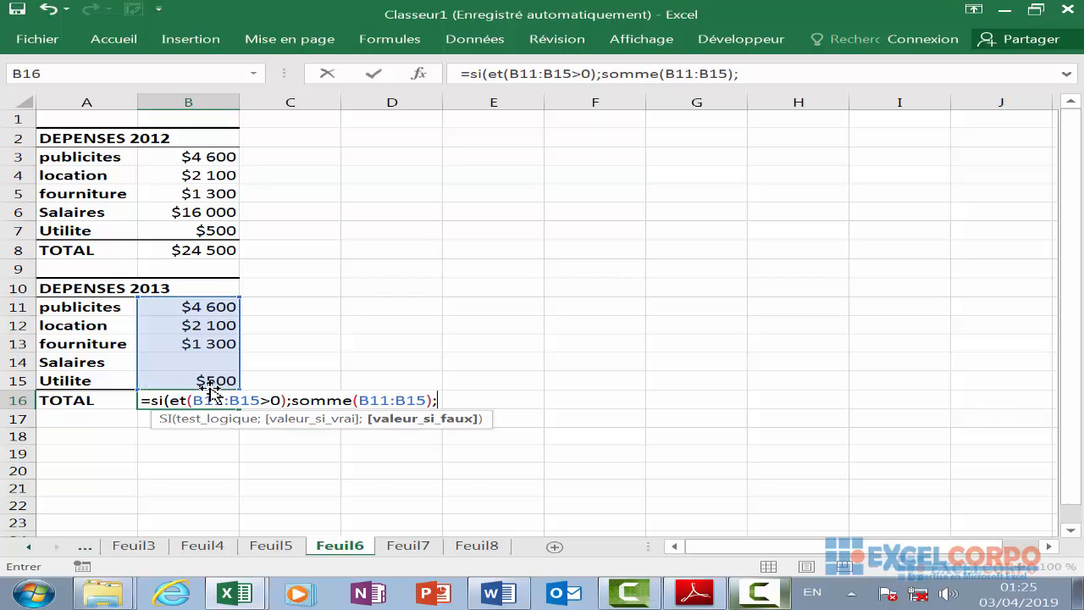
text(""))
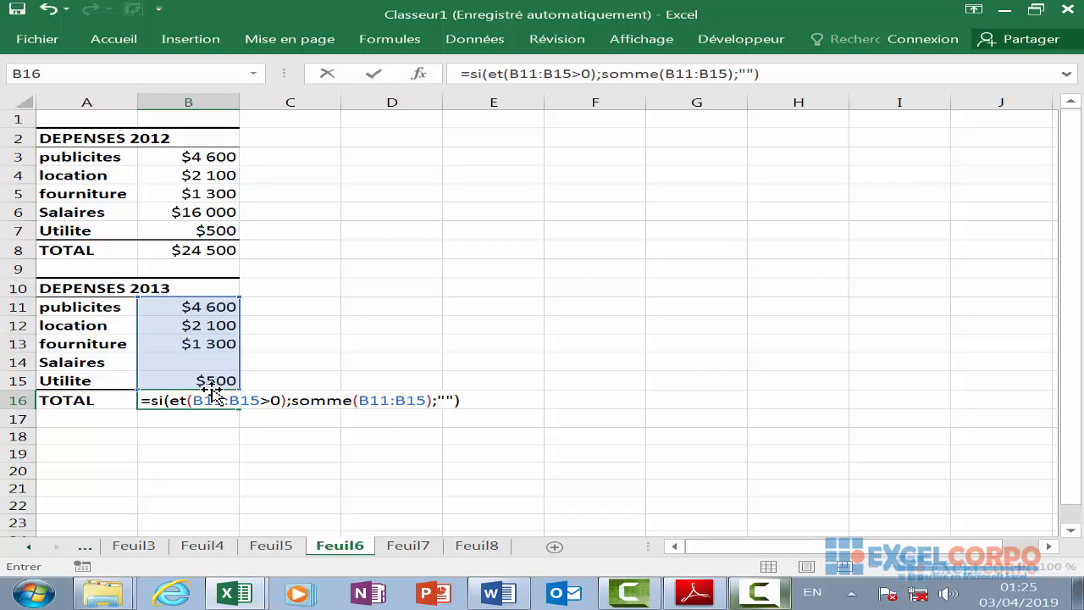
key(ctrl+shift+Return)
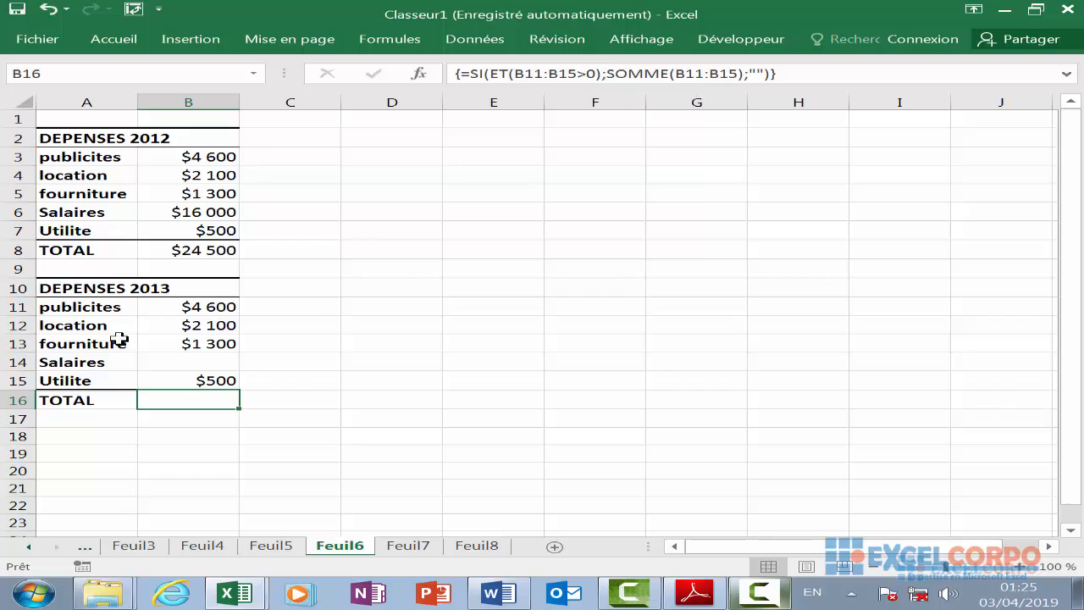
Examine the 2013 Salaires cell and TOTAL formula, and compare them with the 2012 expenses on Feuil6.
click(216, 364)
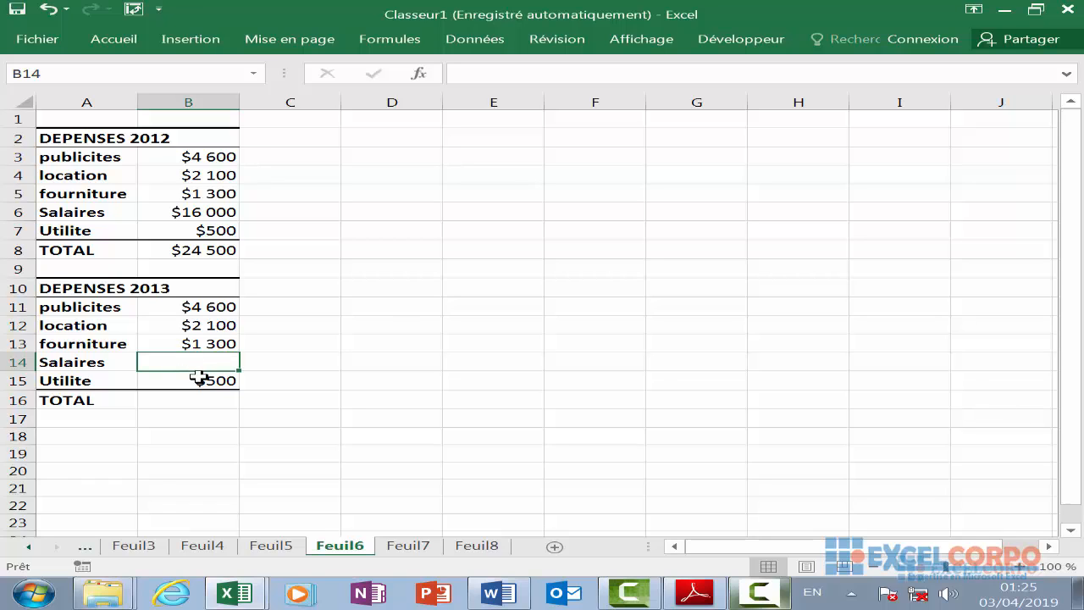
click(199, 405)
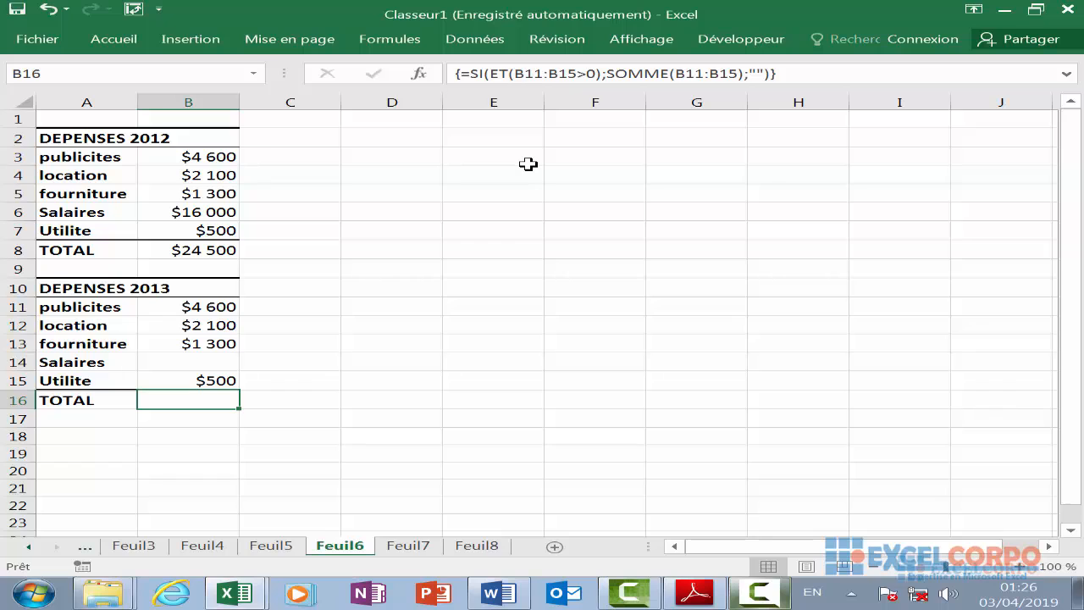
click(197, 367)
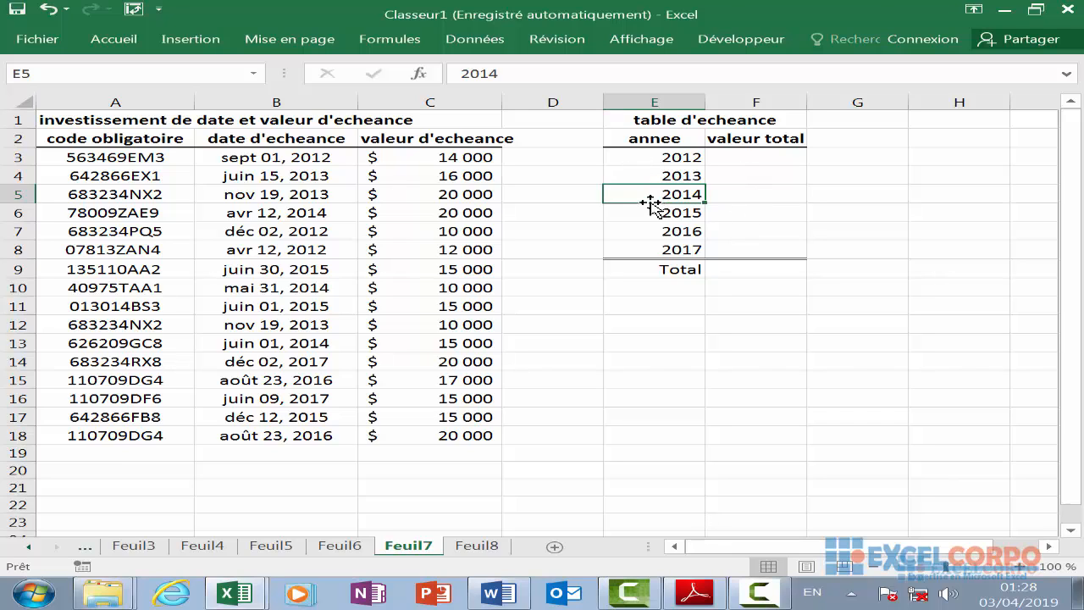
key(ctrl+Page_Up)
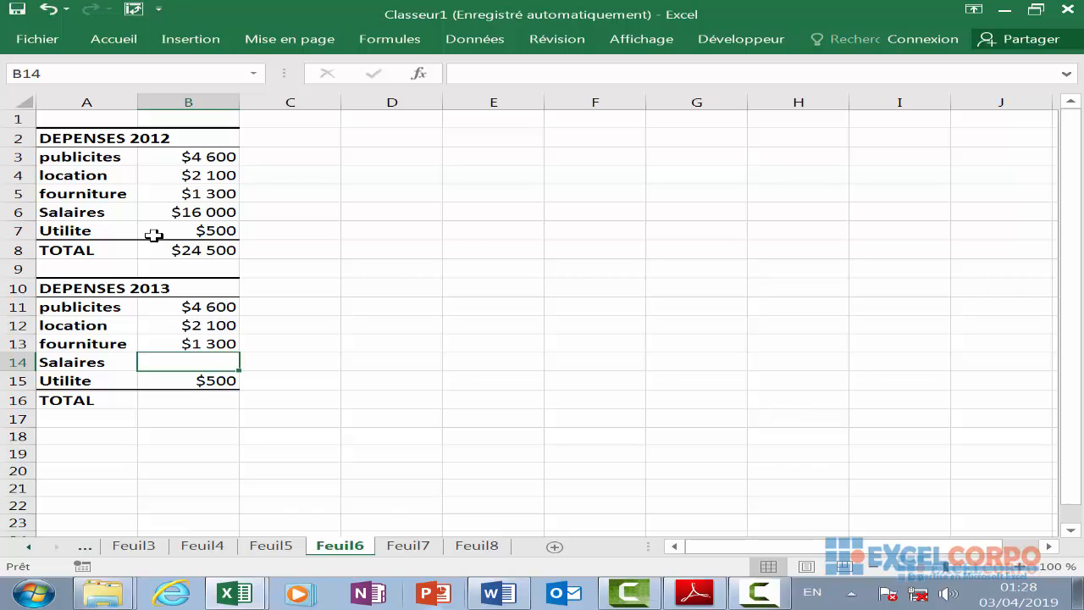
click(166, 158)
click(193, 232)
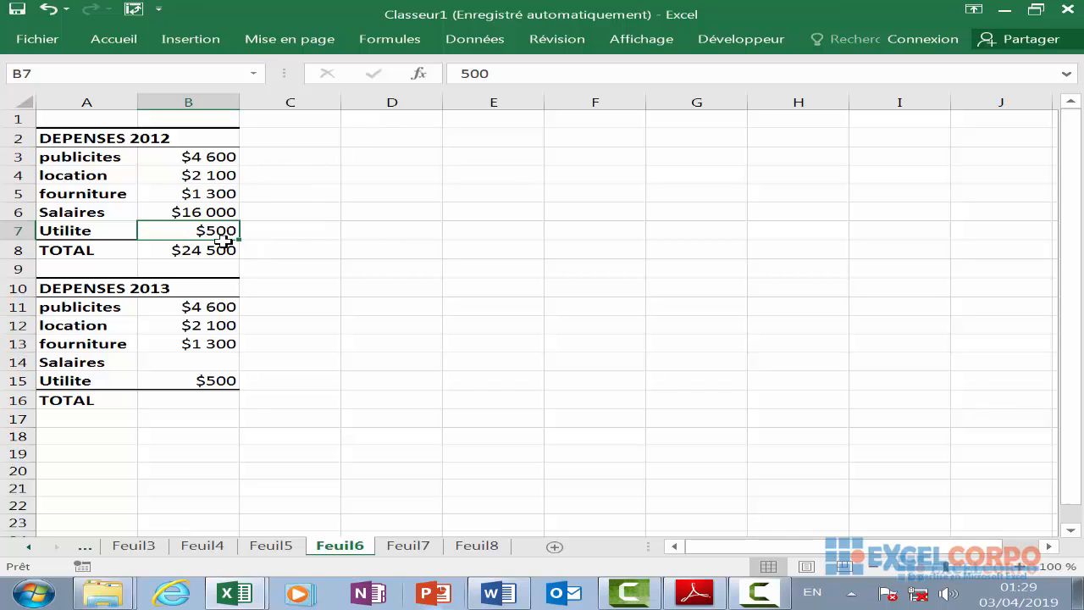
Begin an alternative DEPENSES 2012 total in C8 with =somme(si, beside the existing total.
click(283, 249)
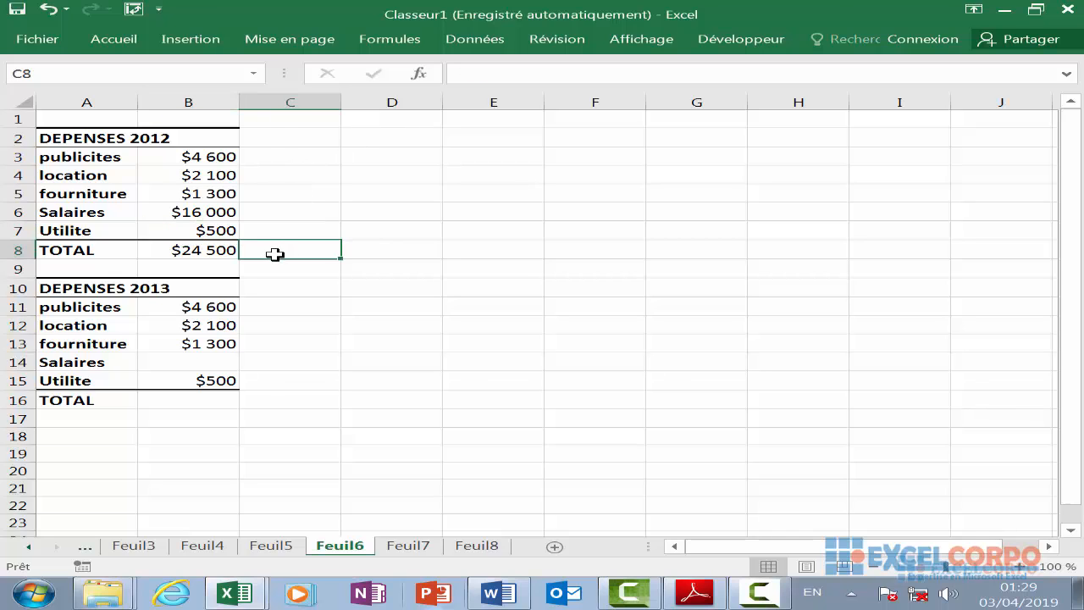
text(=)
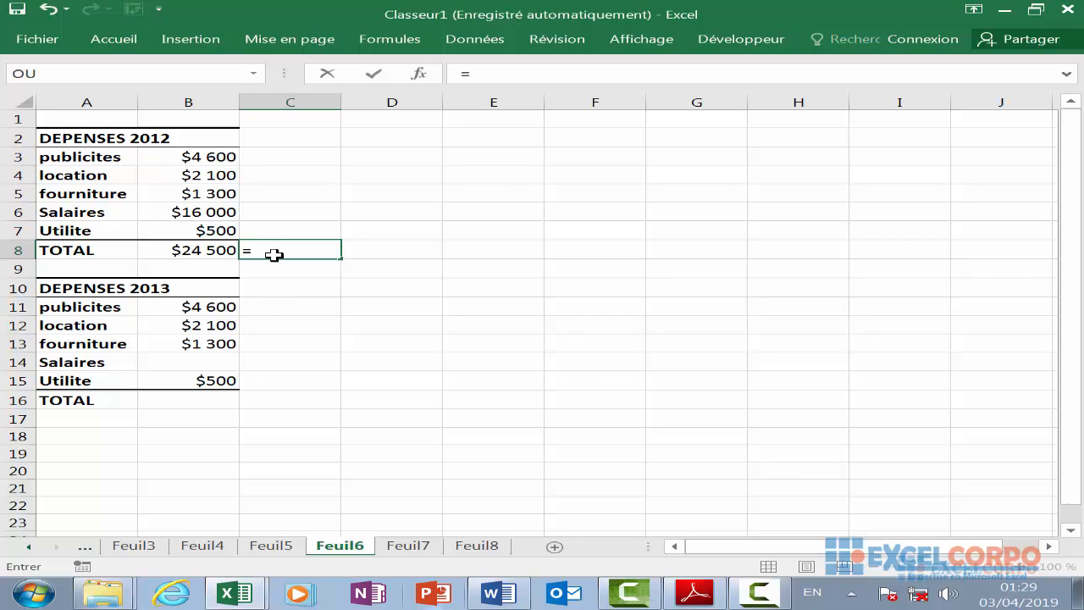
text(some)
key(BackSpace)
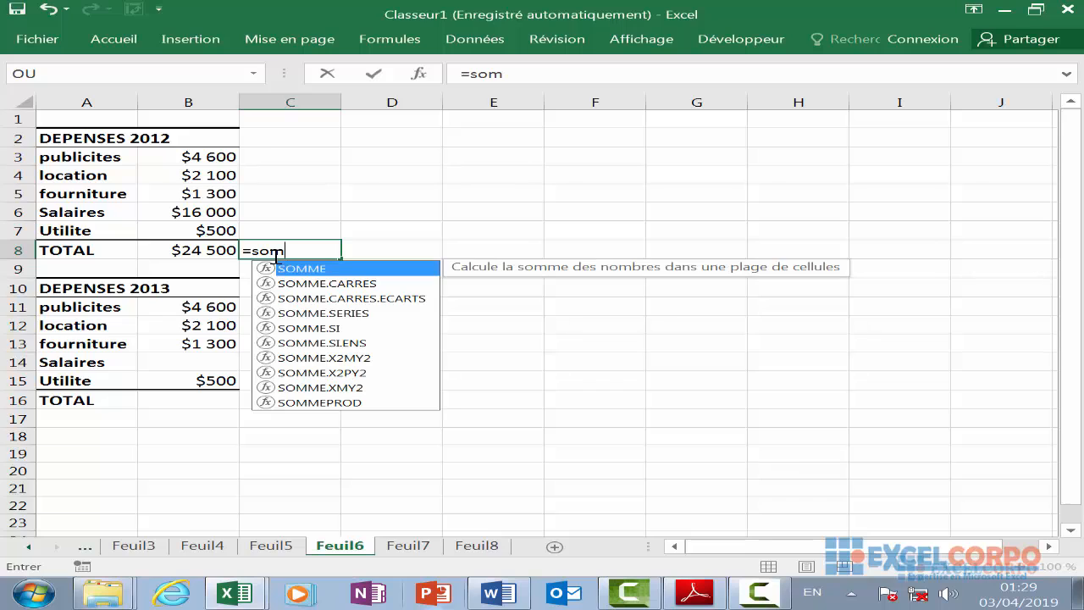
text(me()
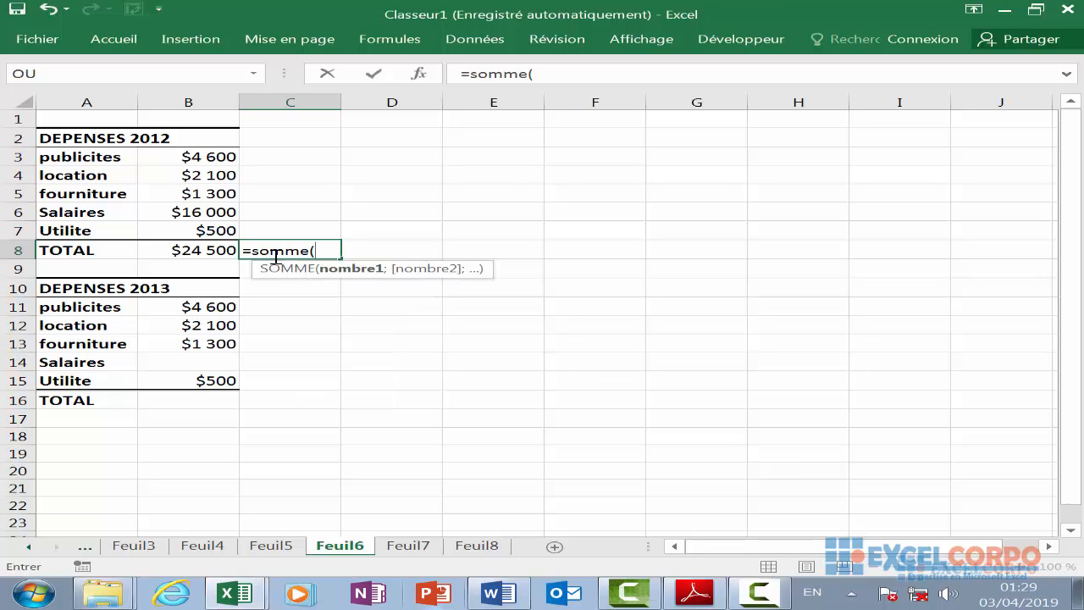
text(si)
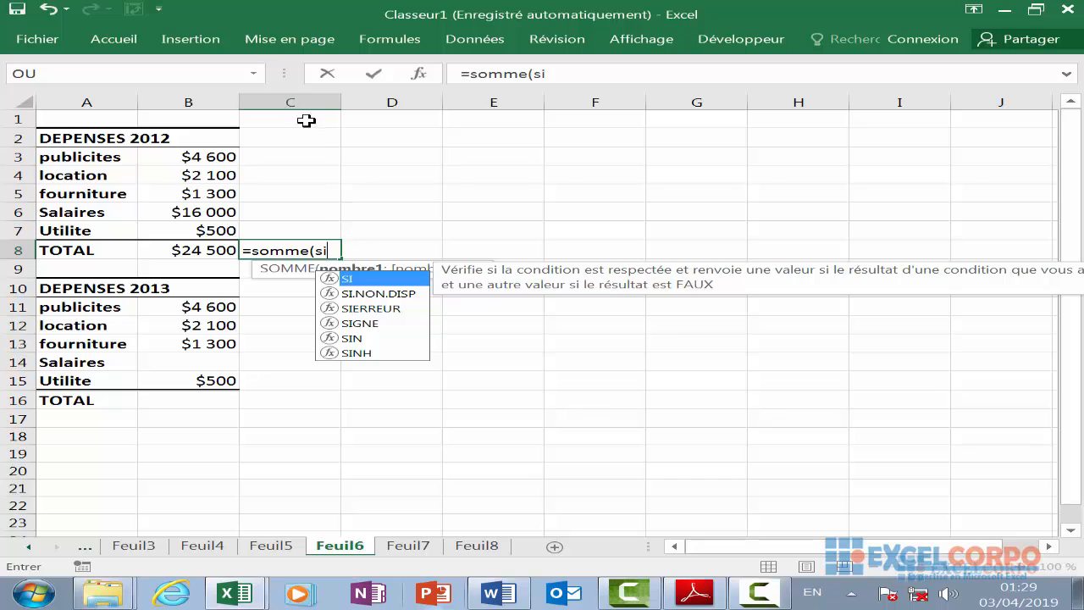
drag(219, 156, 218, 230)
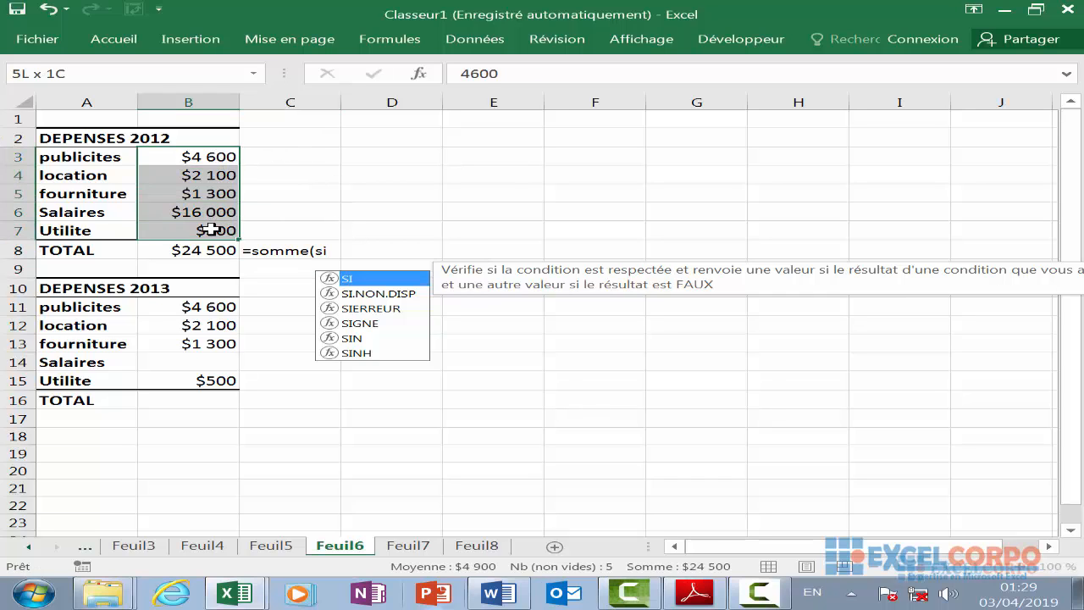
double_click(332, 249)
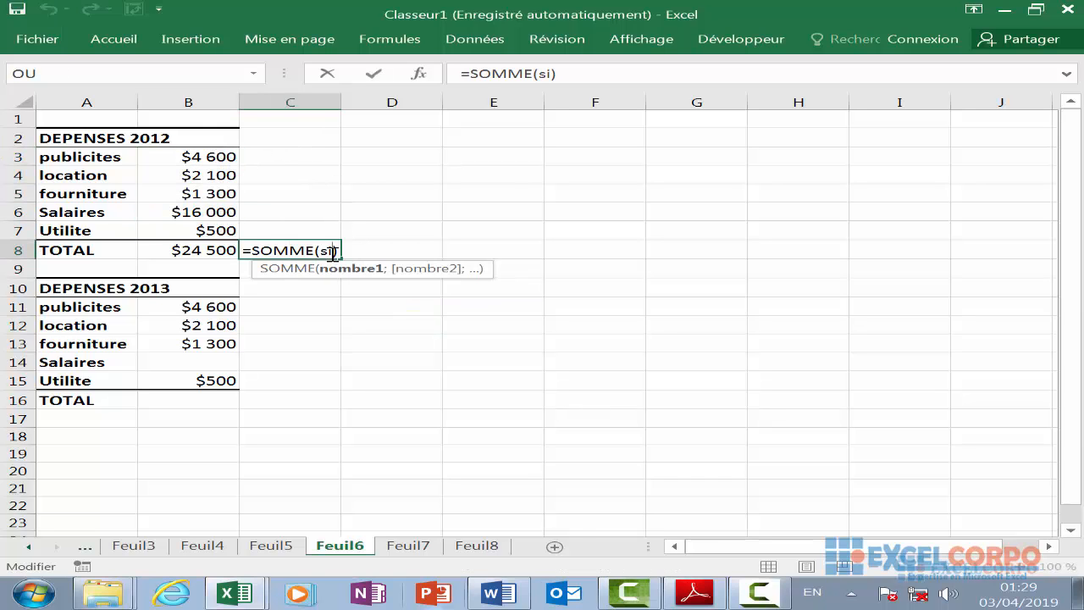
Add the SI condition (B3:B7>0; to the formula in C8.
text(()
click(219, 158)
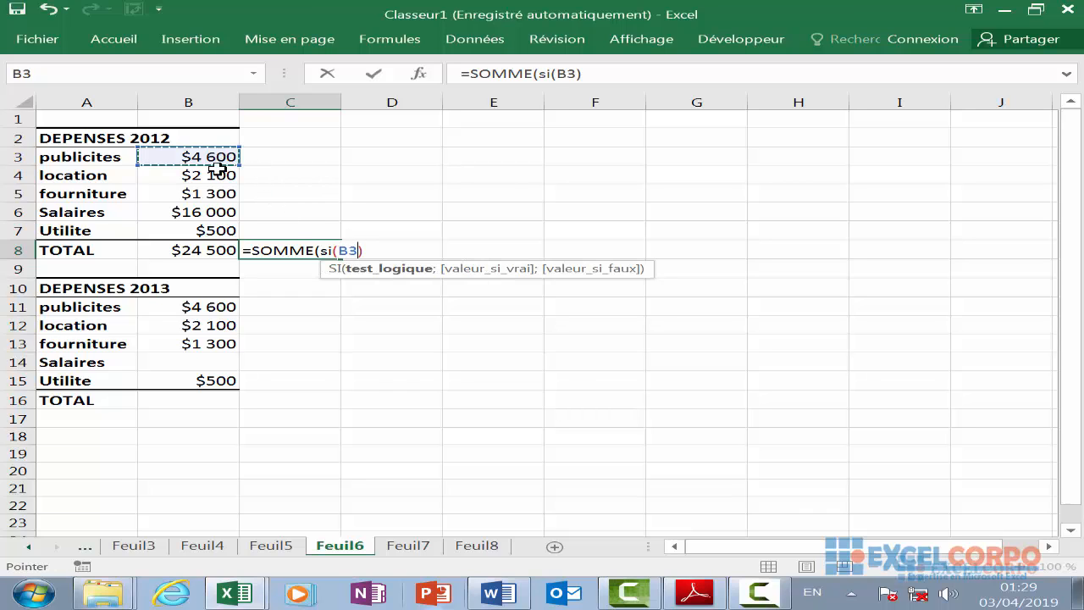
drag(218, 168, 212, 229)
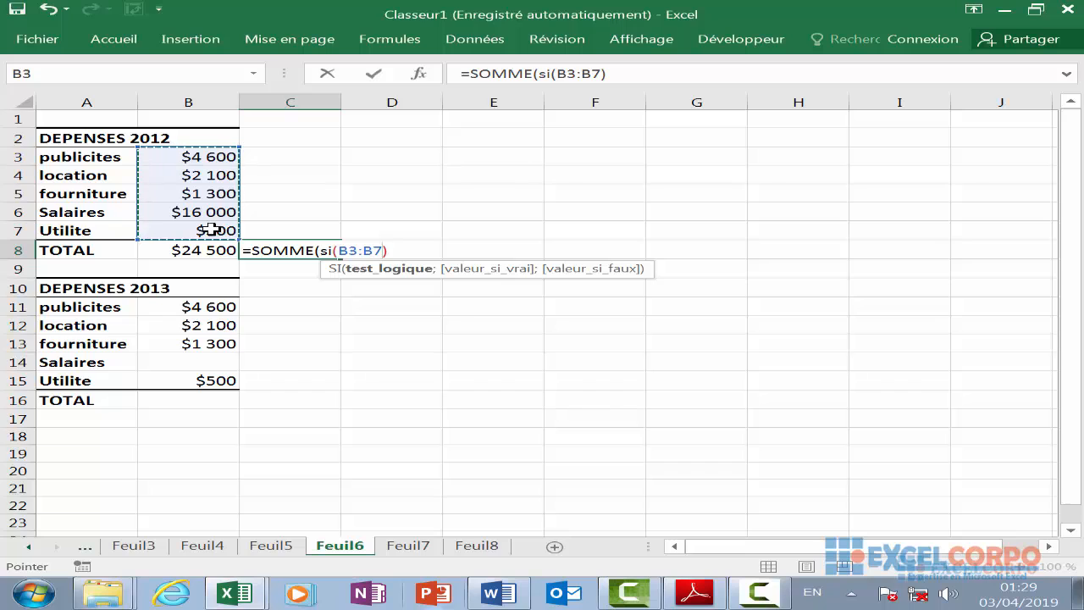
text(>)
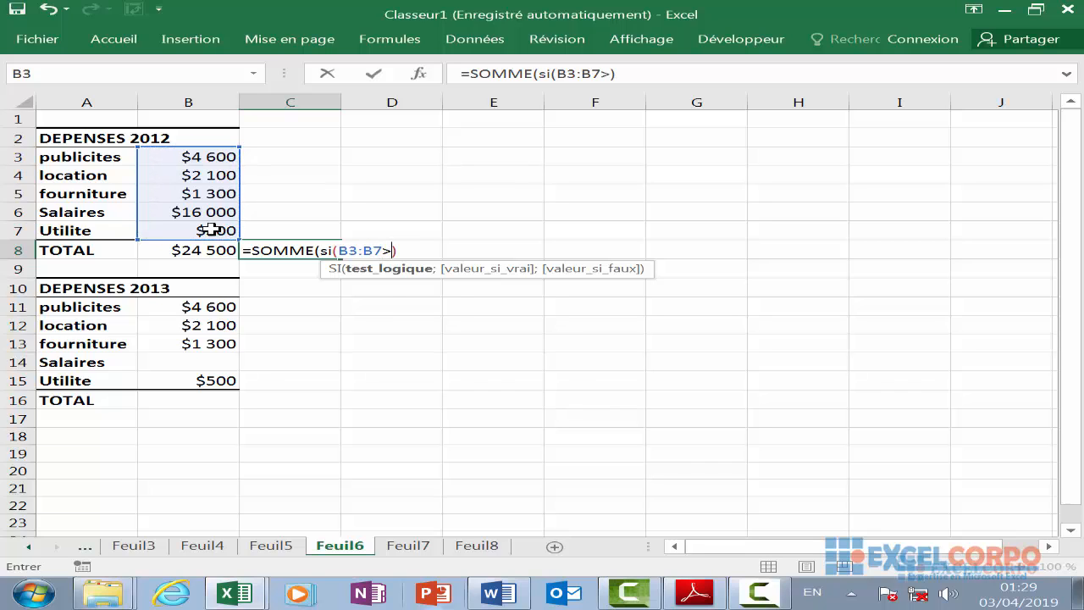
text(o)
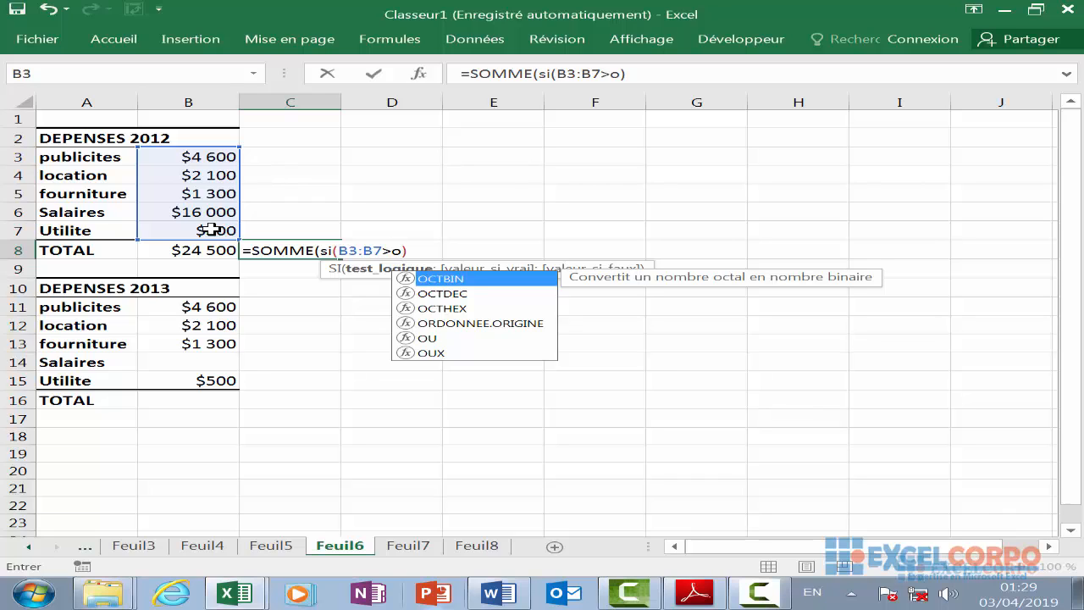
key(BackSpace)
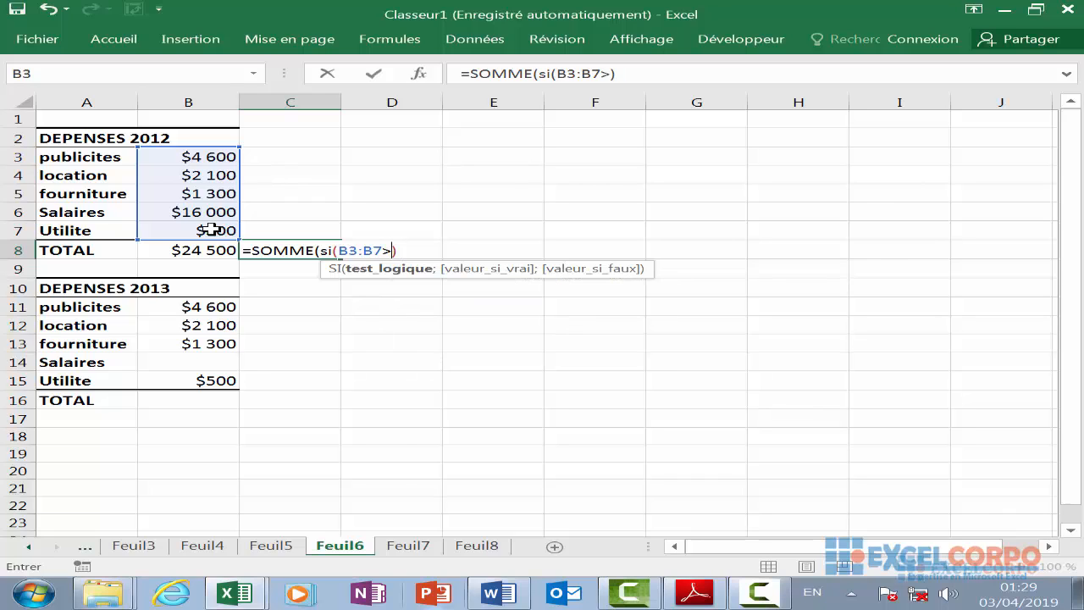
text(0;)
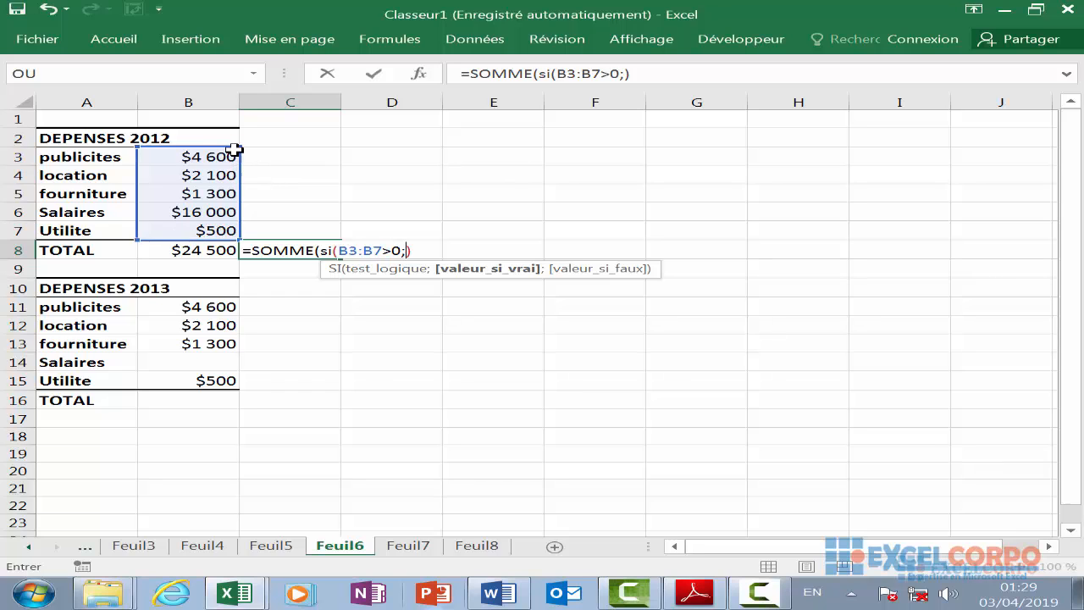
Complete the C8 formula with B3:B7;0)) and enter it as an array formula.
drag(220, 152, 222, 225)
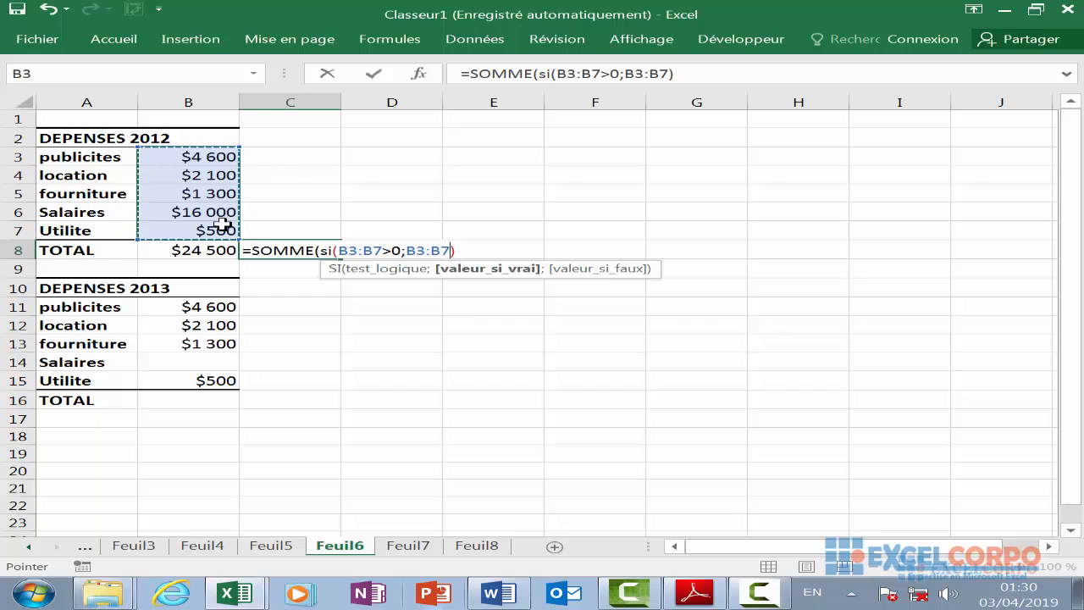
text(;)
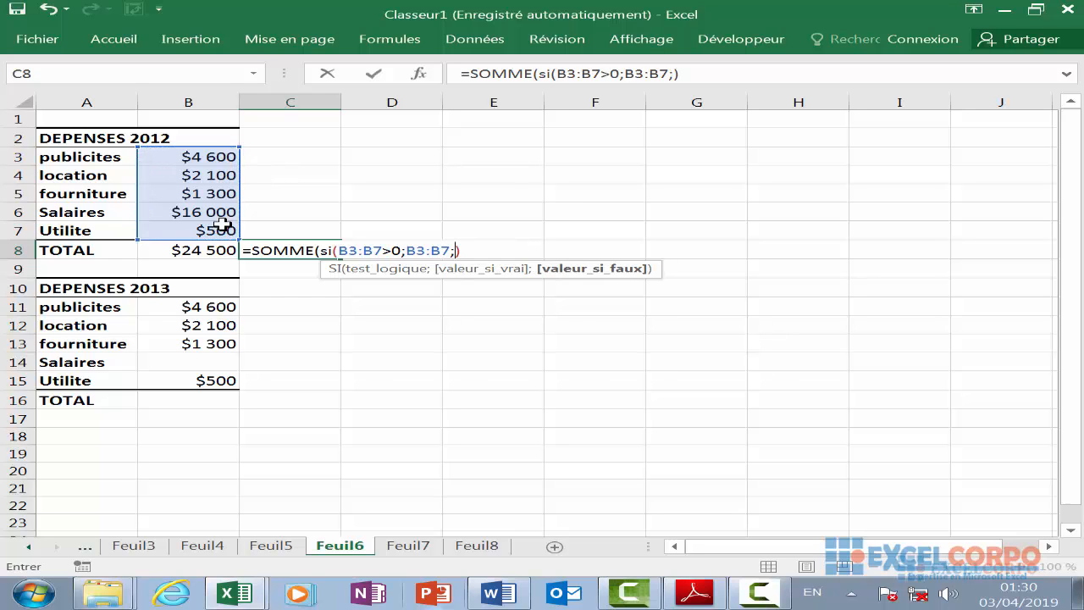
text(0)
click(592, 268)
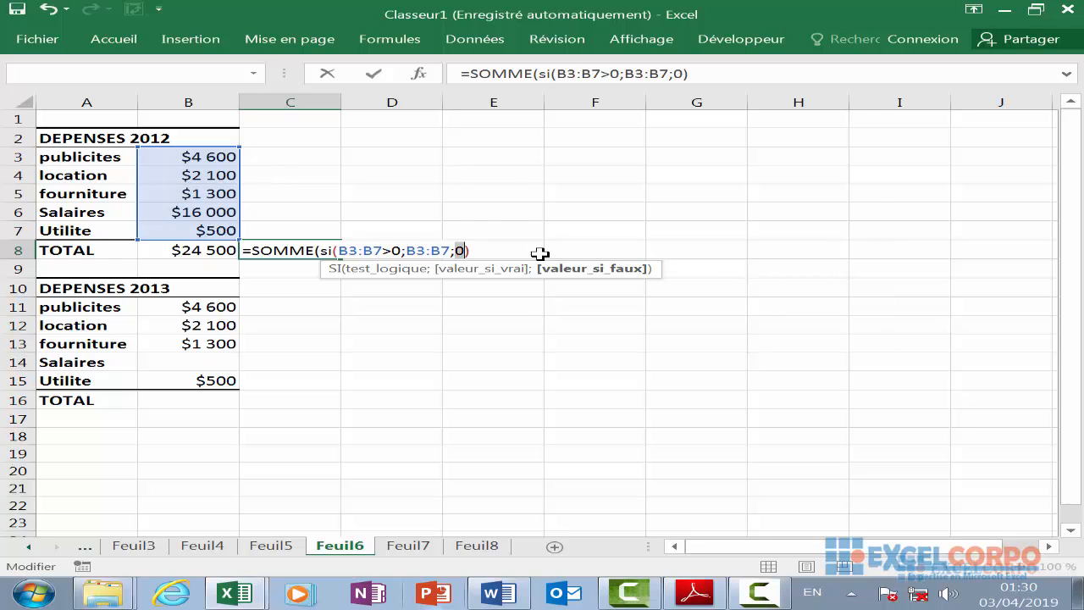
click(486, 251)
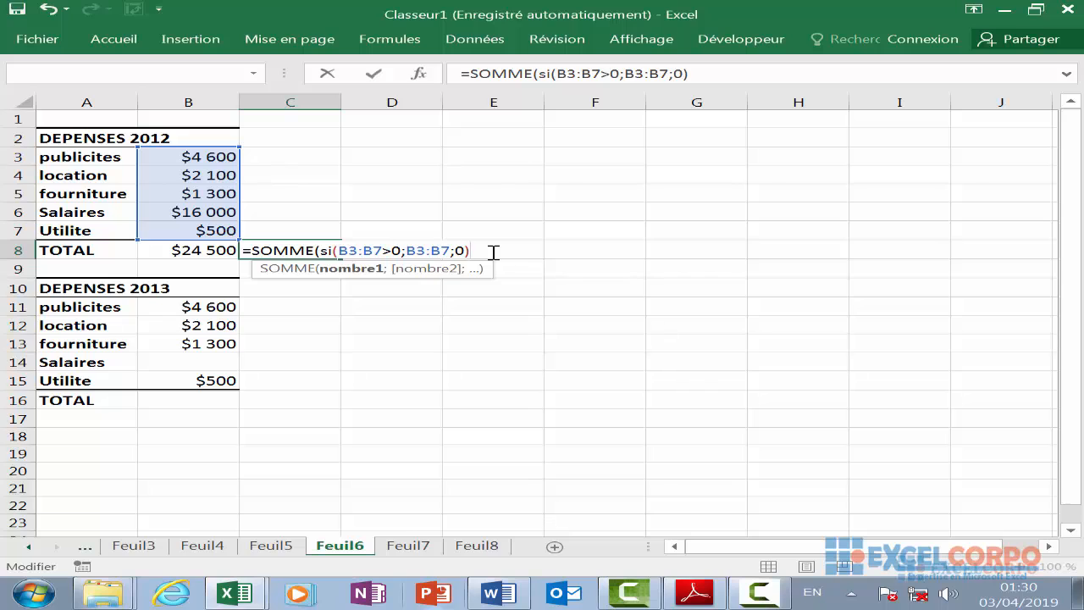
text())
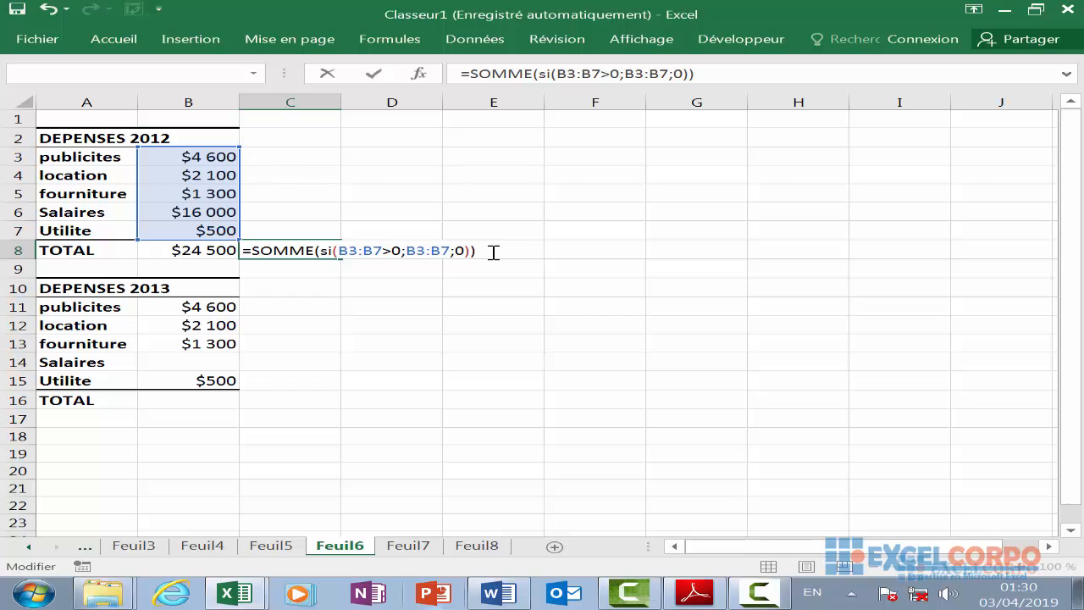
key(ctrl+shift+Return)
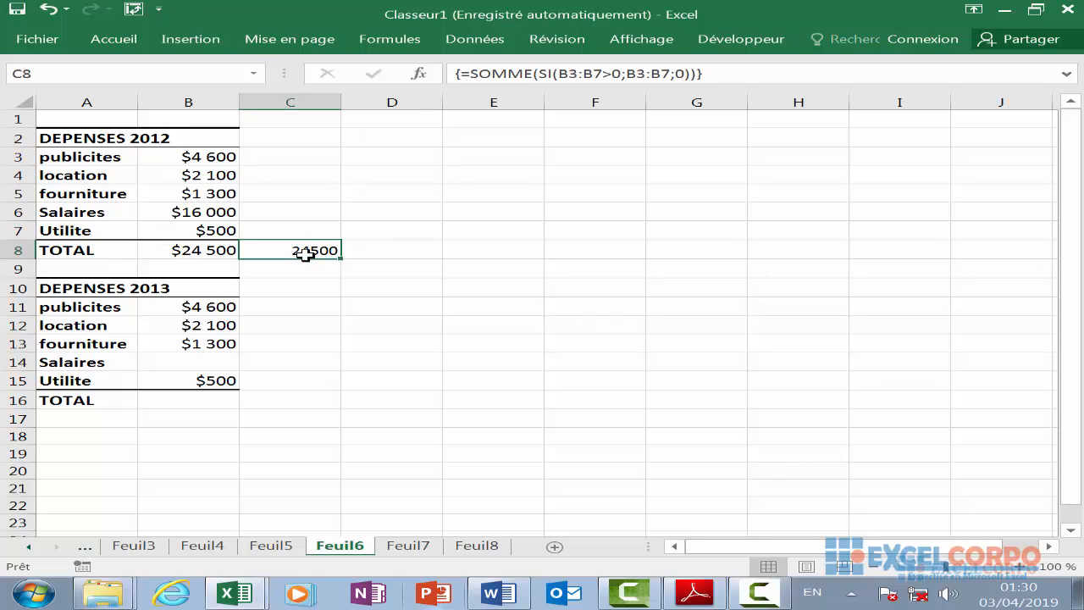
Compare the SI/ET array formula in B8 with the SOMME/SI array formula in C8.
click(182, 252)
click(286, 254)
click(217, 249)
click(302, 250)
click(203, 245)
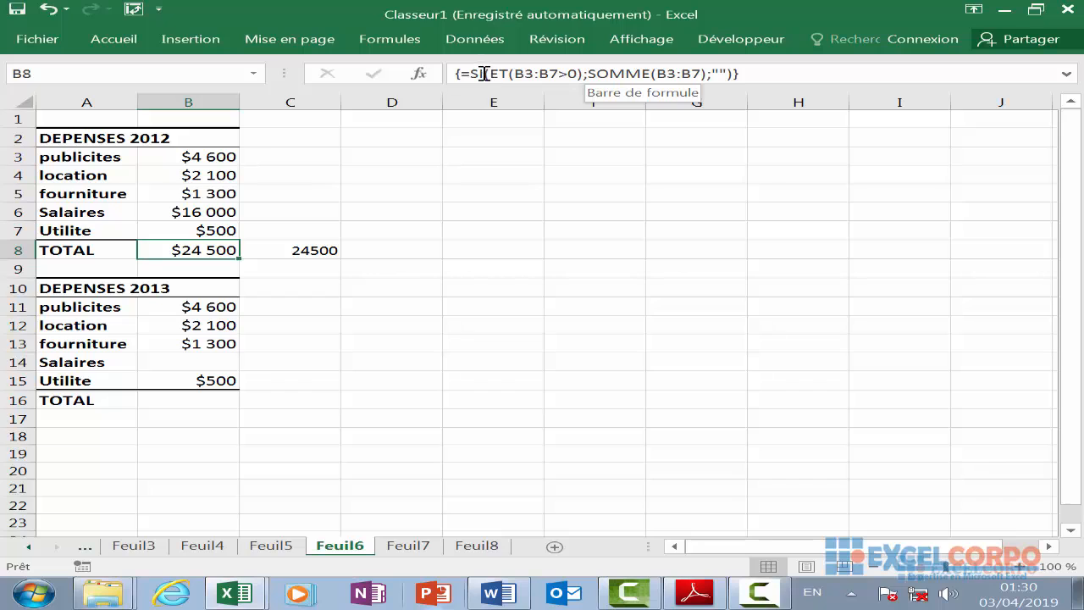
click(312, 248)
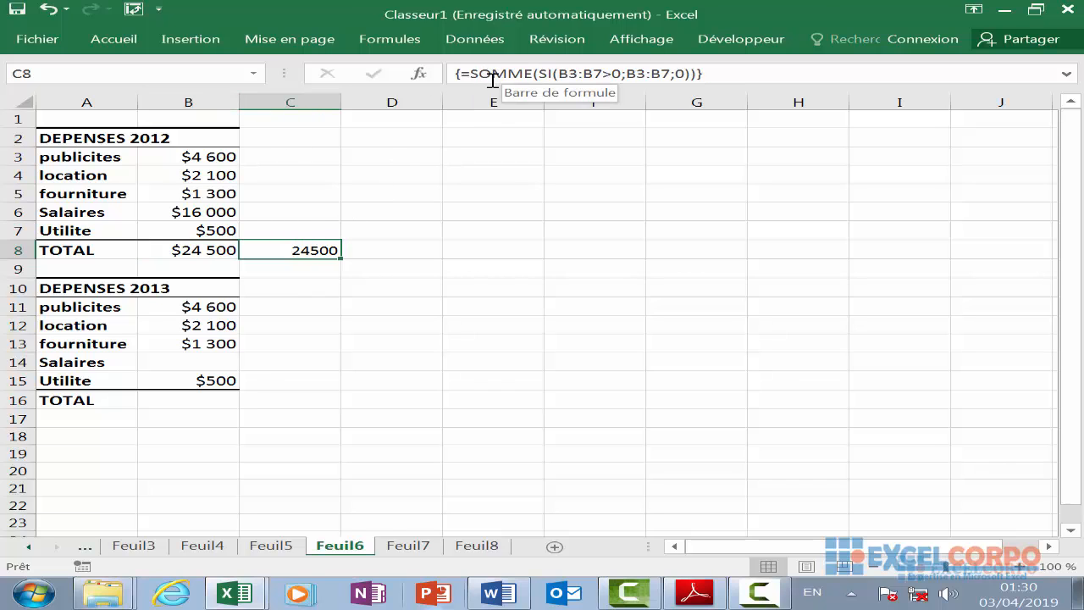
click(556, 73)
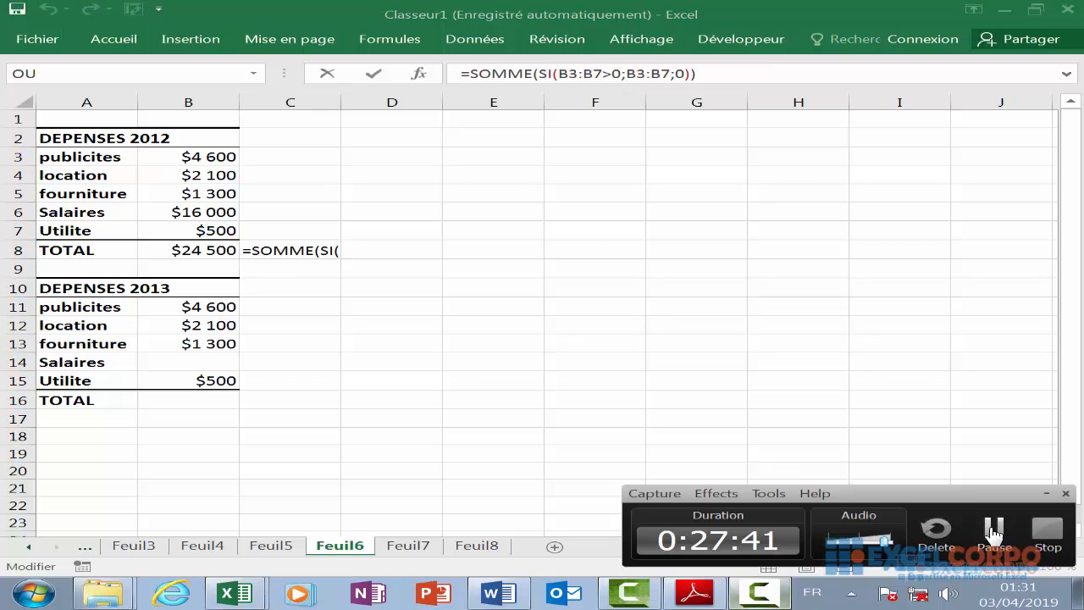
key(ctrl+shift+Return)
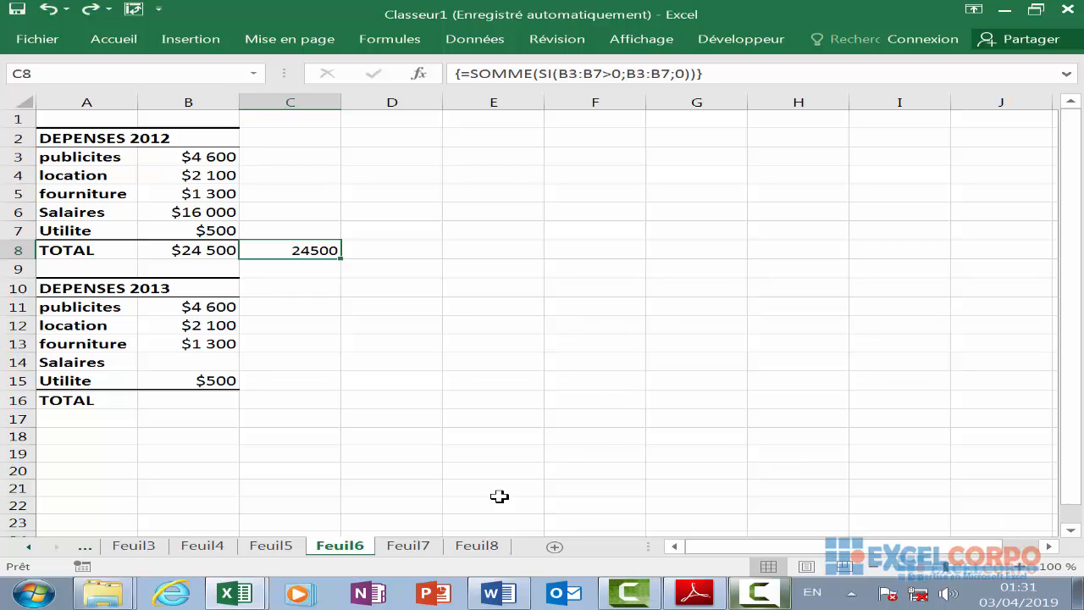
Examine the maturity dates and values on Feuil7, along with the yearly table d'echeance.
click(402, 546)
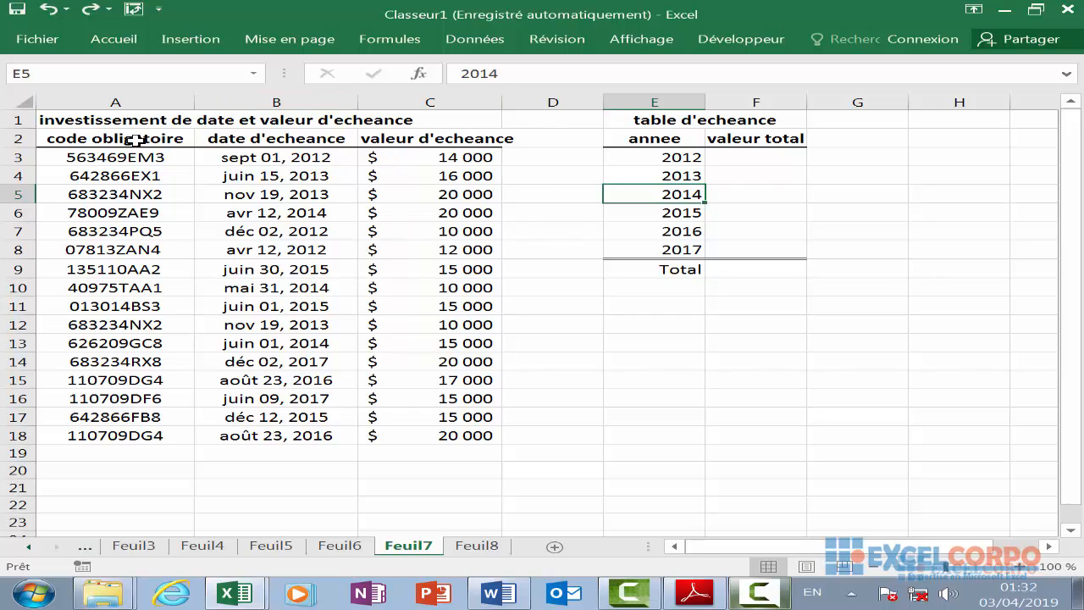
click(440, 175)
click(707, 120)
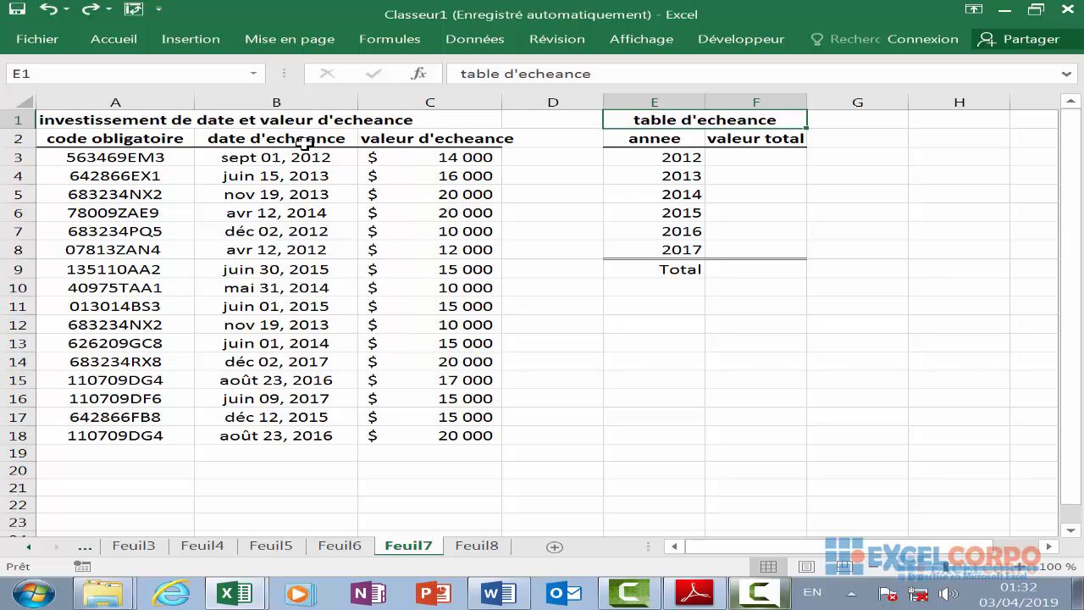
click(283, 101)
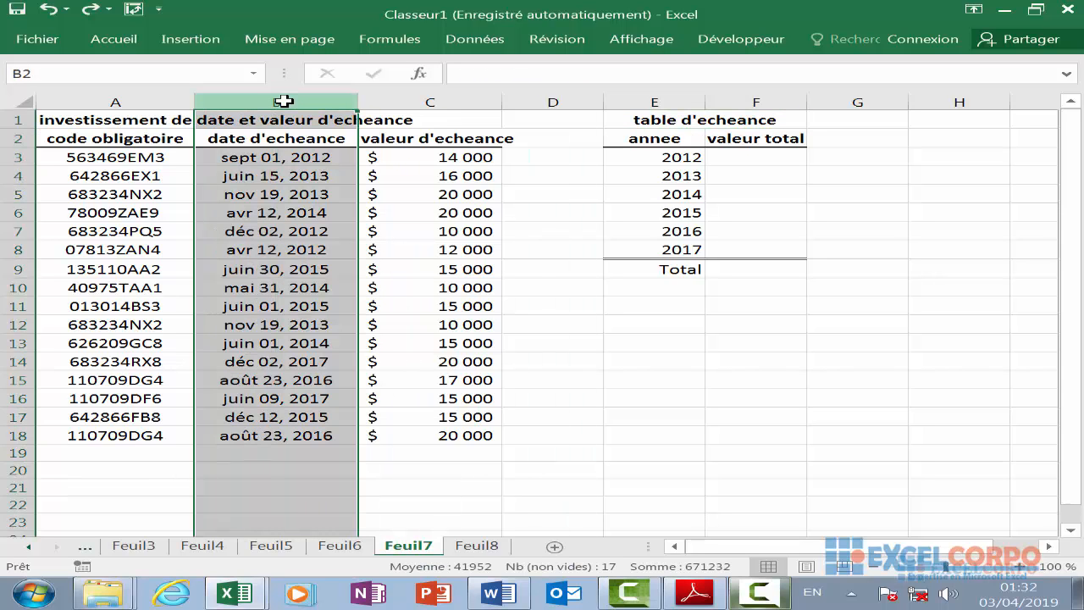
click(429, 101)
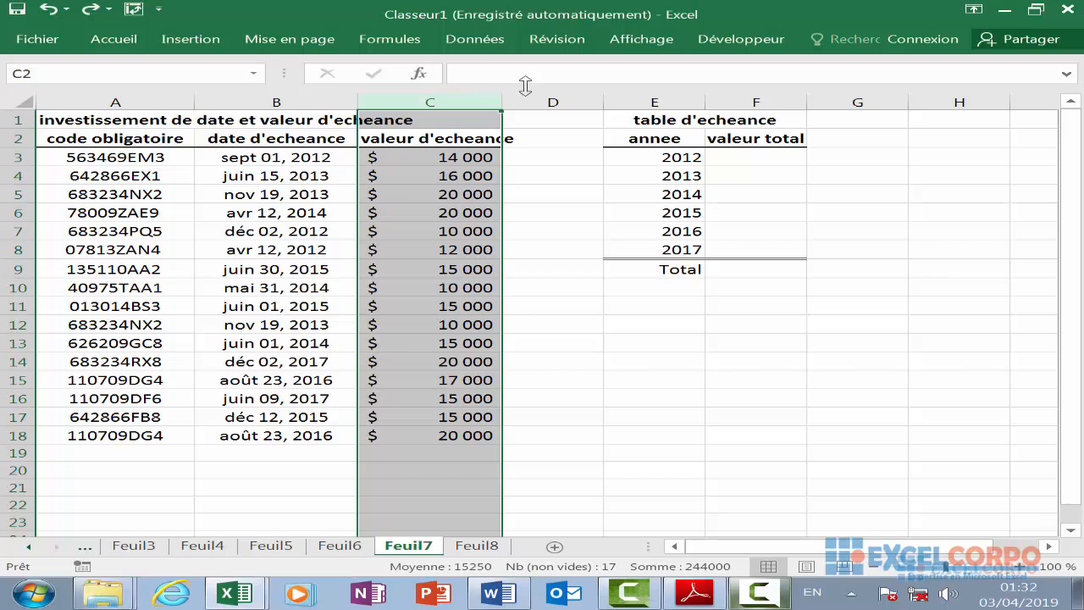
click(657, 100)
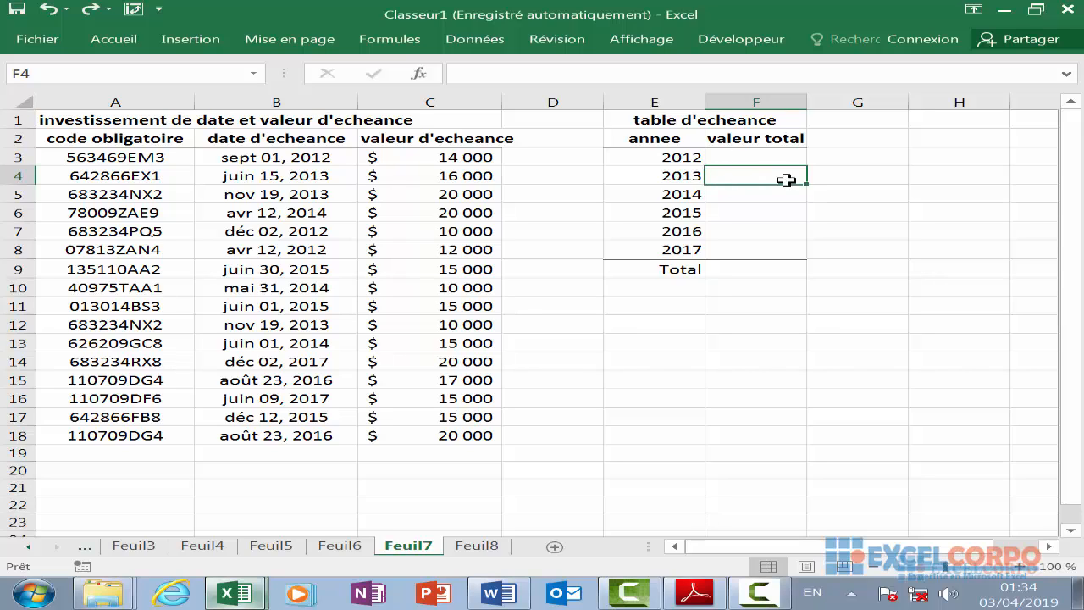
Select F3:F8 and begin the formula =SOMME(SI(ANNEE( in its first cell.
drag(773, 153, 781, 246)
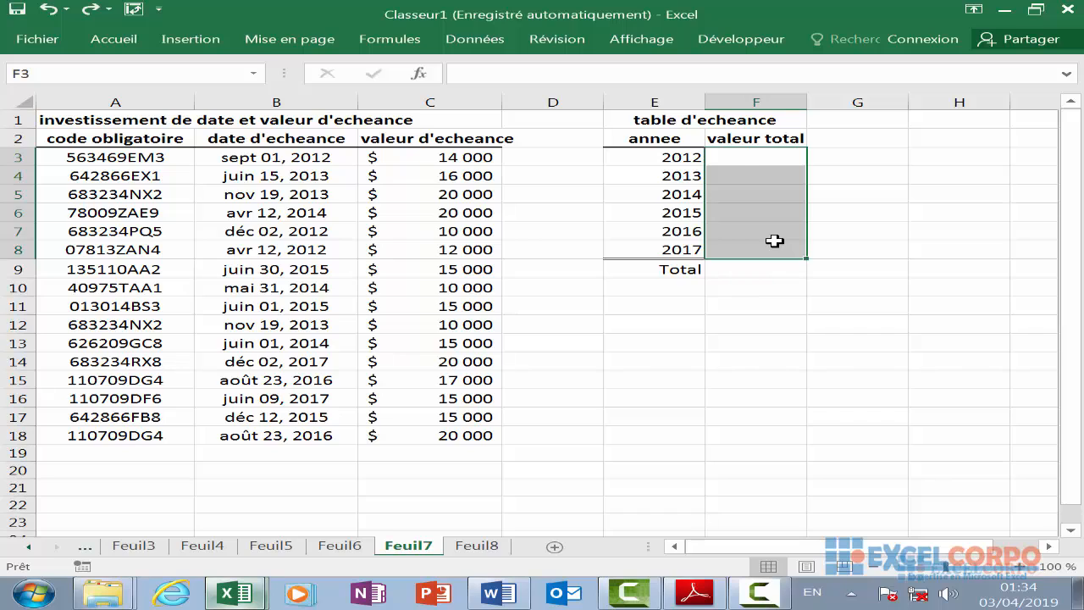
key(F2)
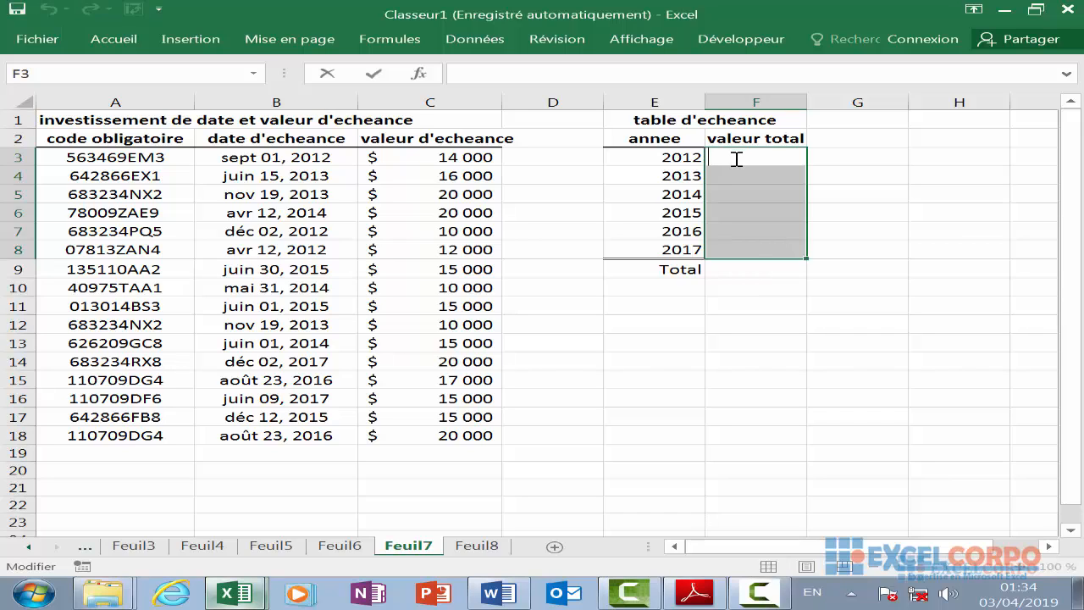
text(=somm)
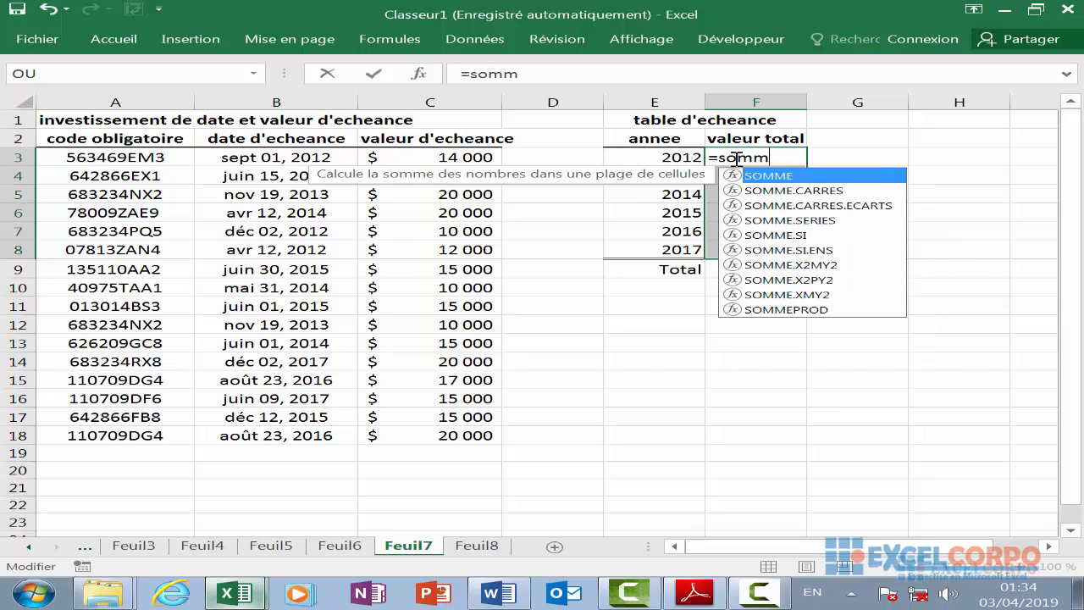
text(e()
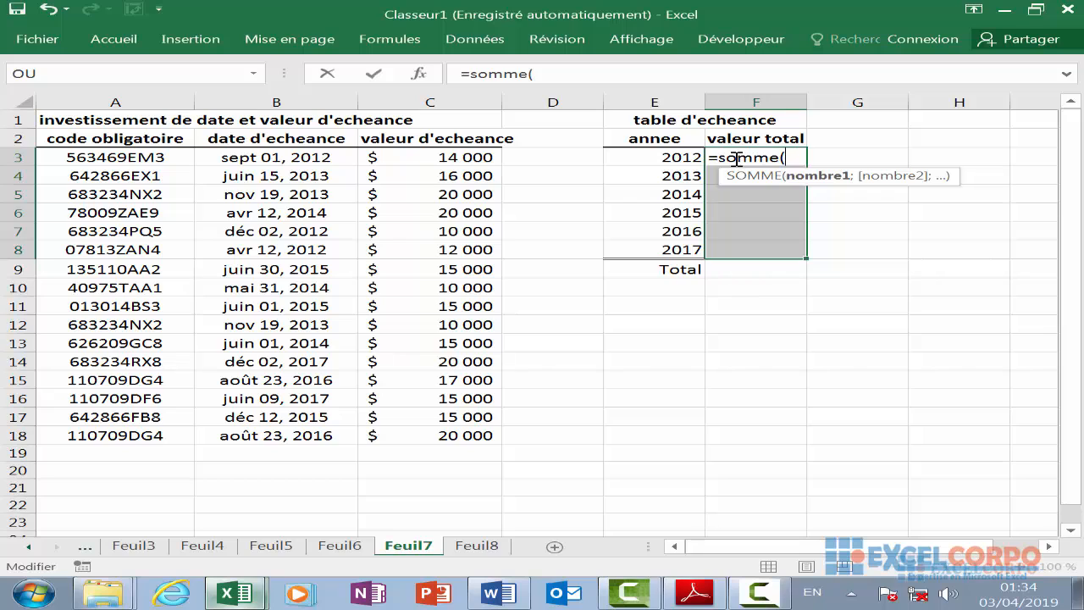
text(si)
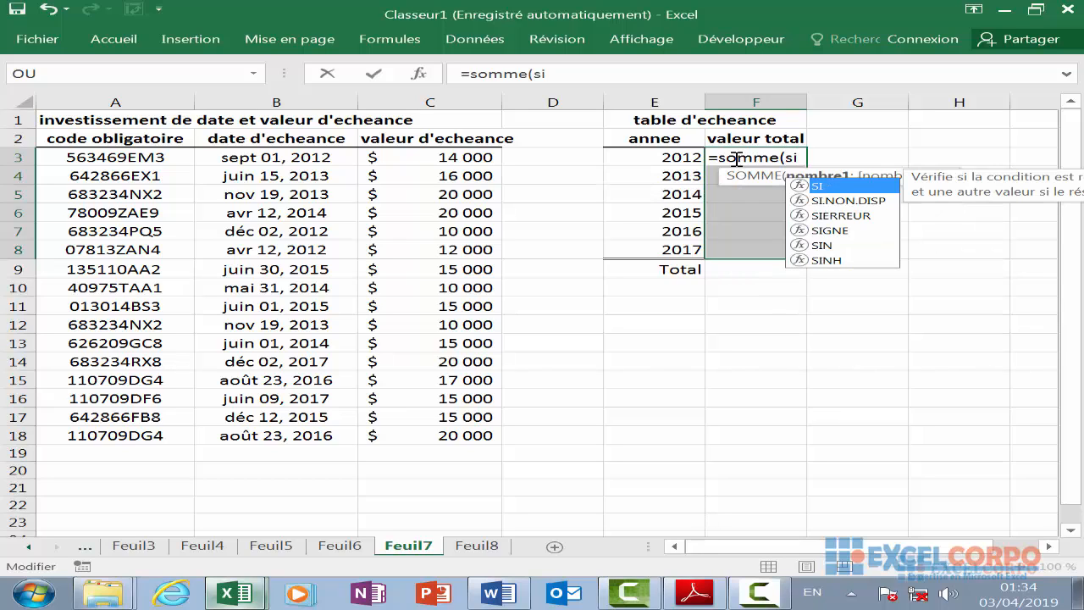
text(()
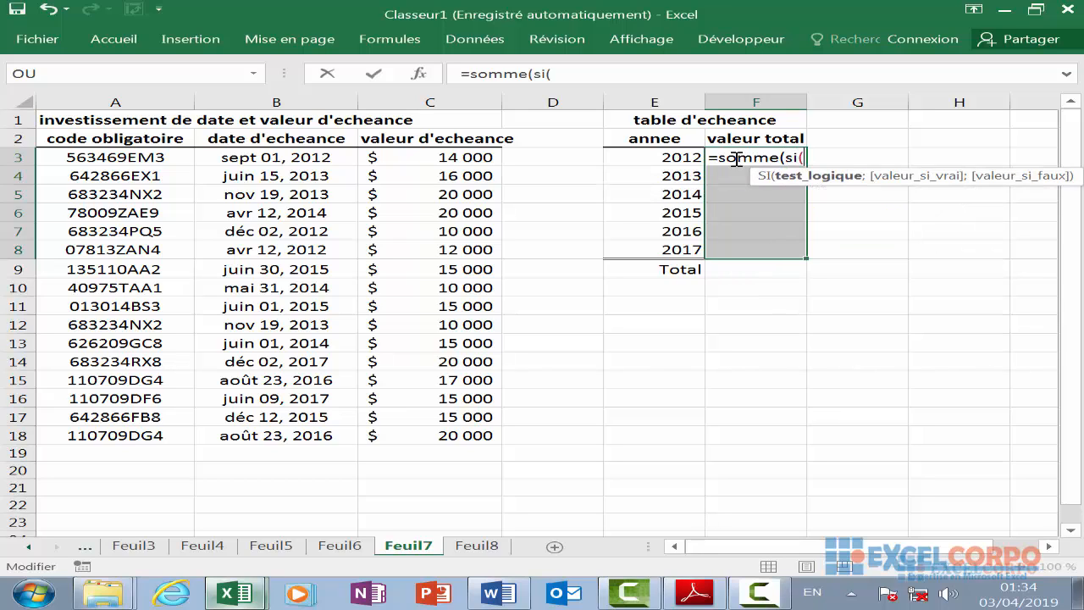
text(ann)
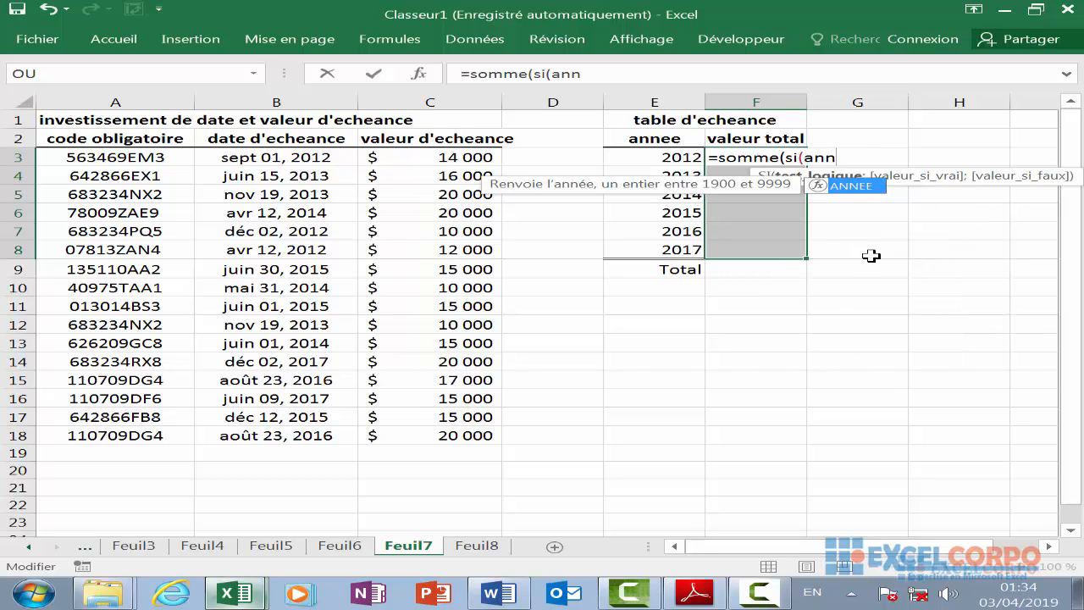
double_click(852, 186)
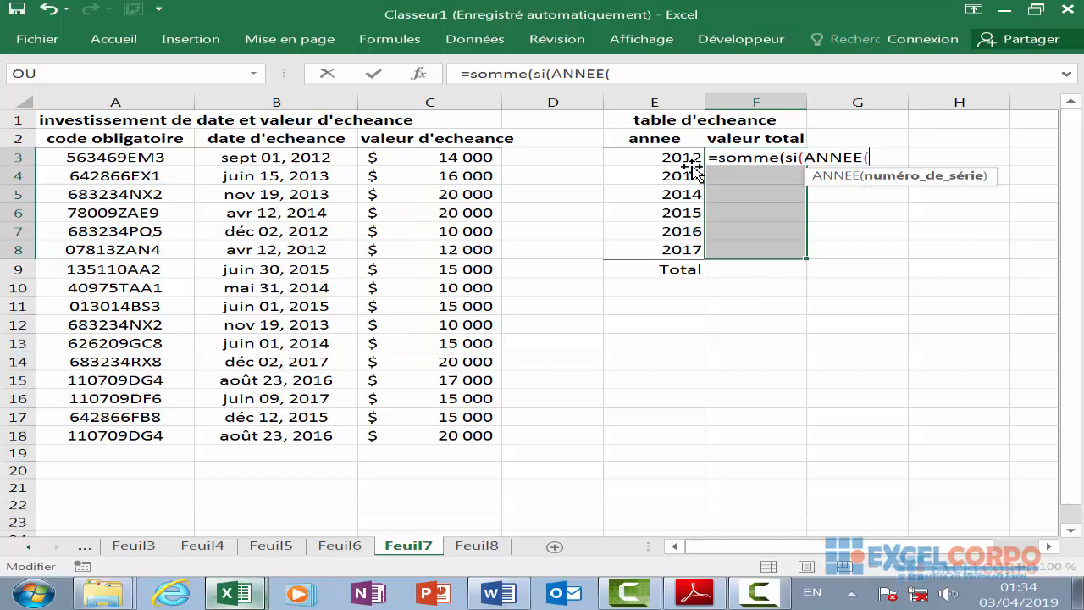
Extend the F3 formula with the date range B3:B18, two closing parentheses and the comparison =E3.
click(296, 158)
drag(293, 157, 261, 435)
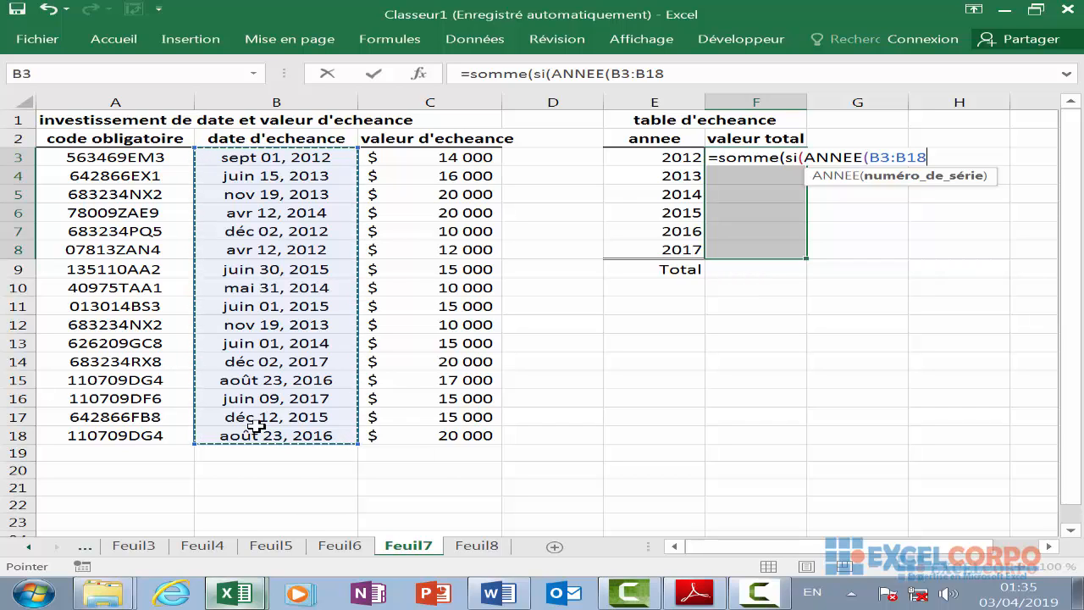
text())
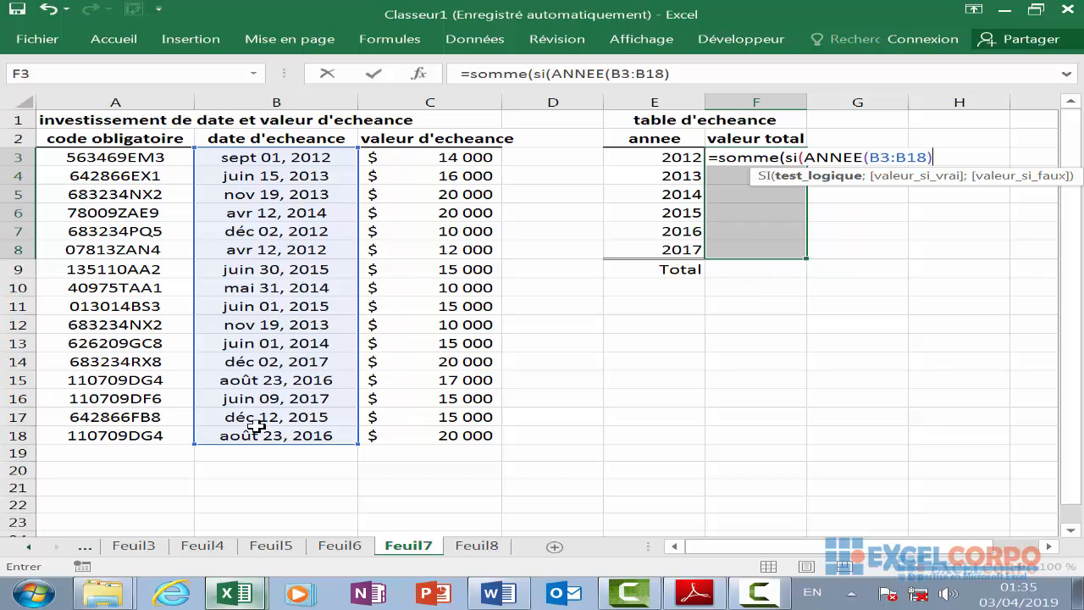
text())
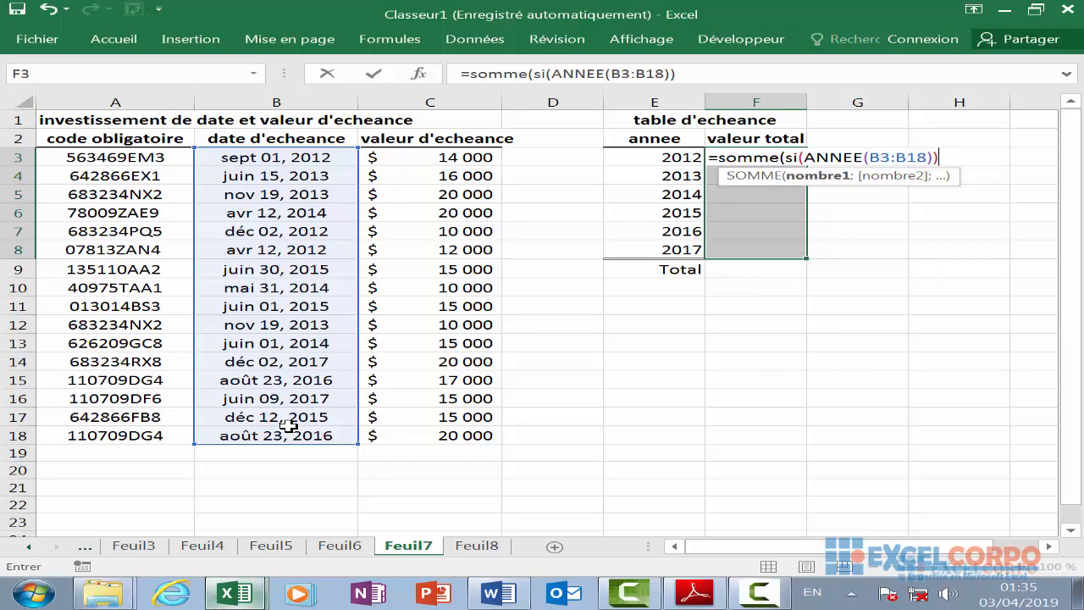
text(=)
click(688, 159)
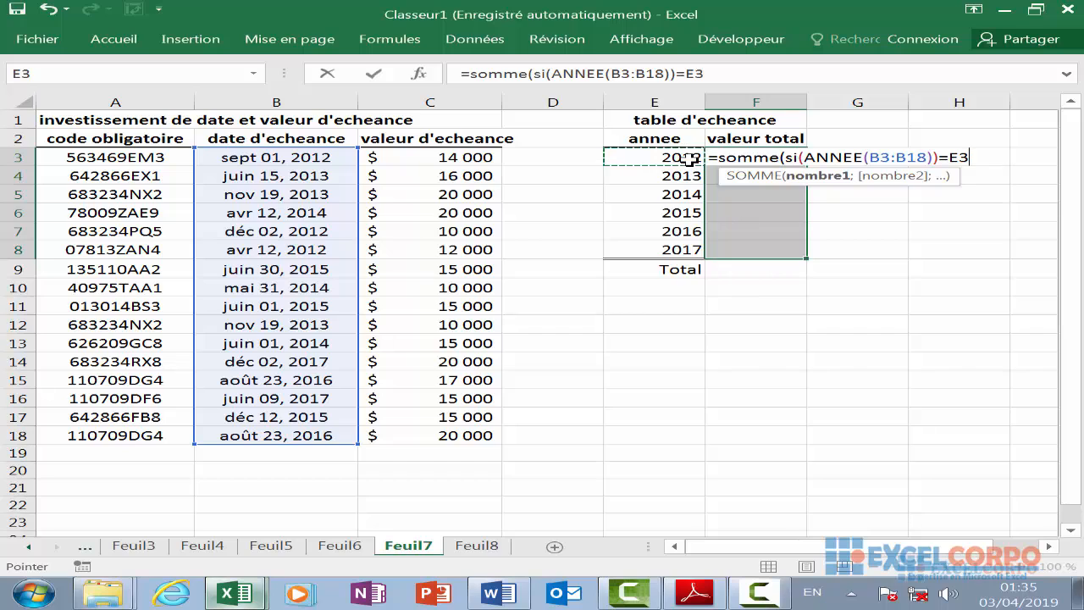
Add the maturity values C3:C18 and 0 as the next arguments of the F3 formula.
text(;)
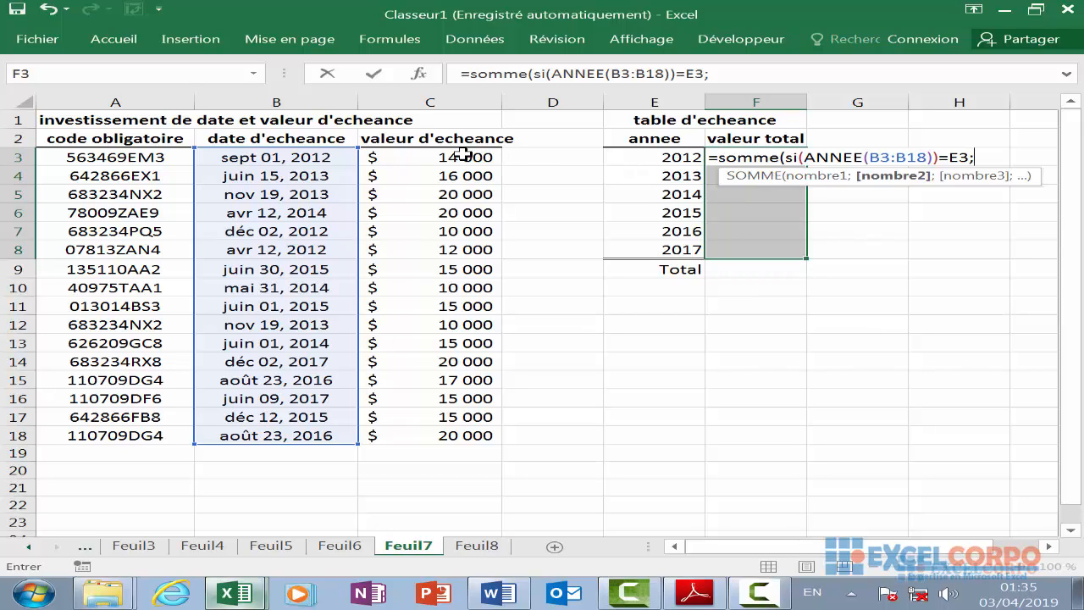
drag(462, 154, 455, 433)
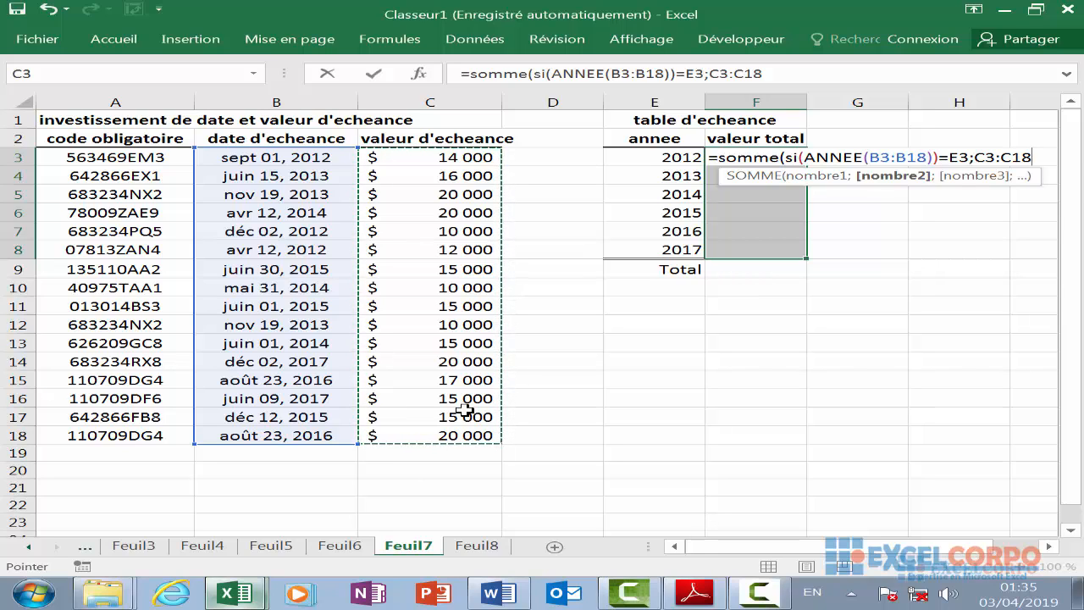
text(;)
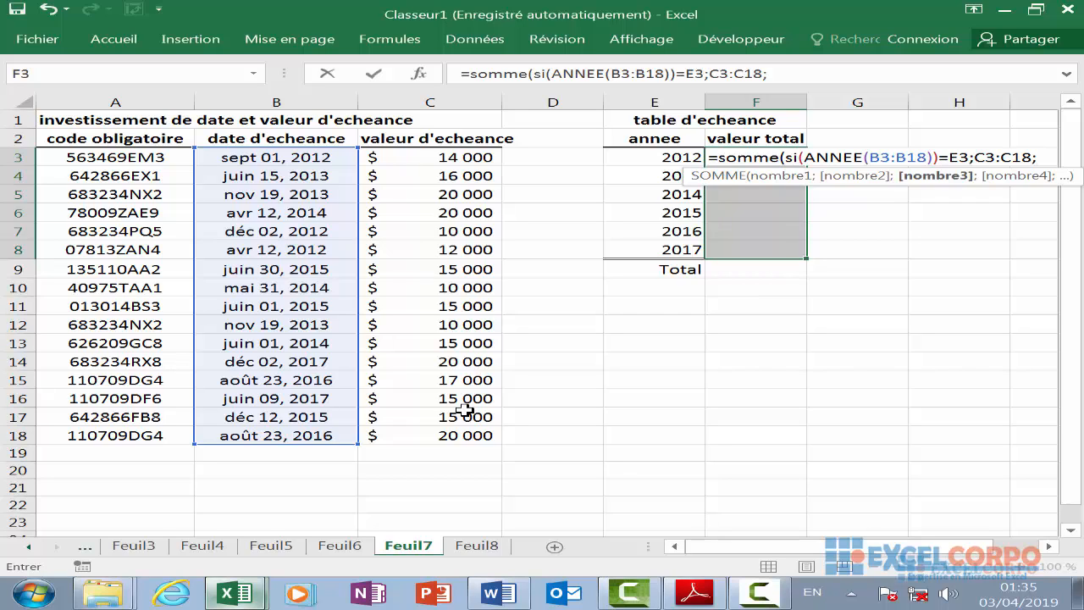
text(0)
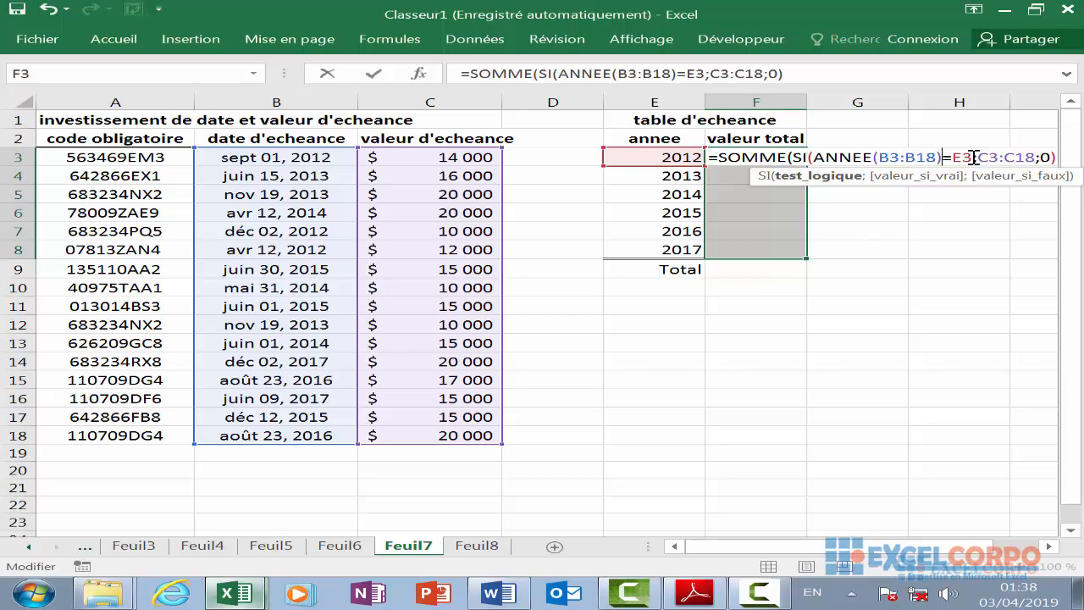
Review the value-if-true and value-if-false arguments of the F3 formula and add the final closing parenthesis.
click(1017, 158)
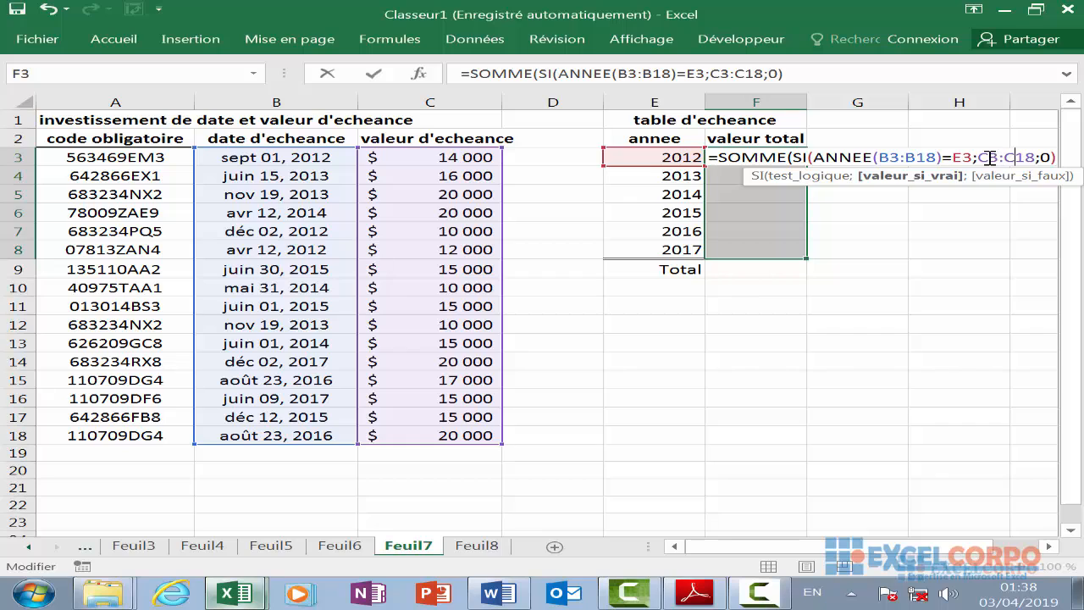
click(1044, 156)
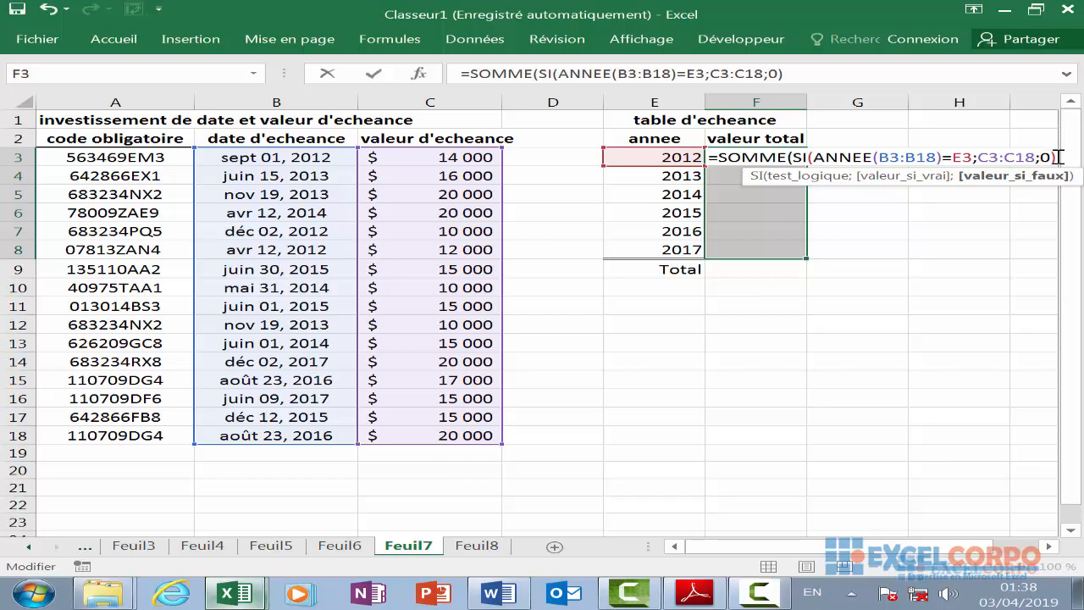
click(1057, 156)
text())
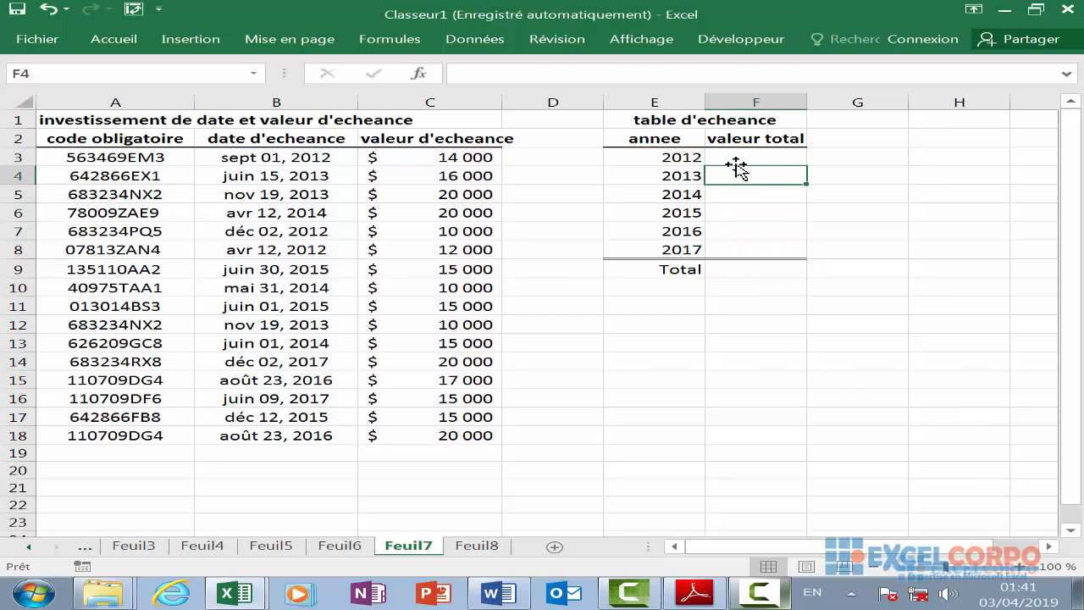
Begin the formula =SOMME(SI(ANNEE( in F3 alone, for the 2012 total.
click(733, 157)
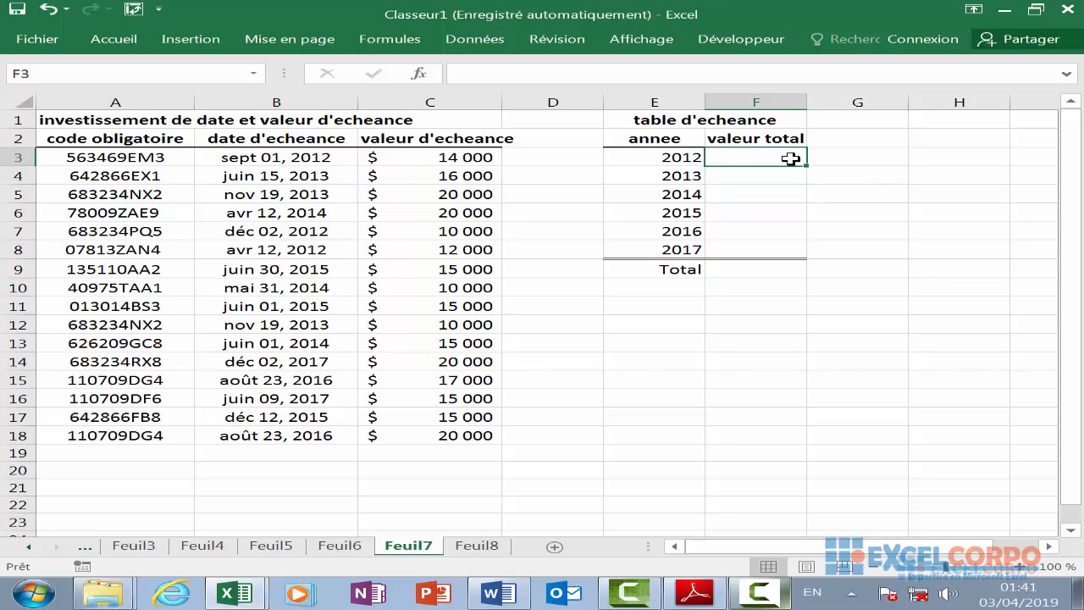
text(=)
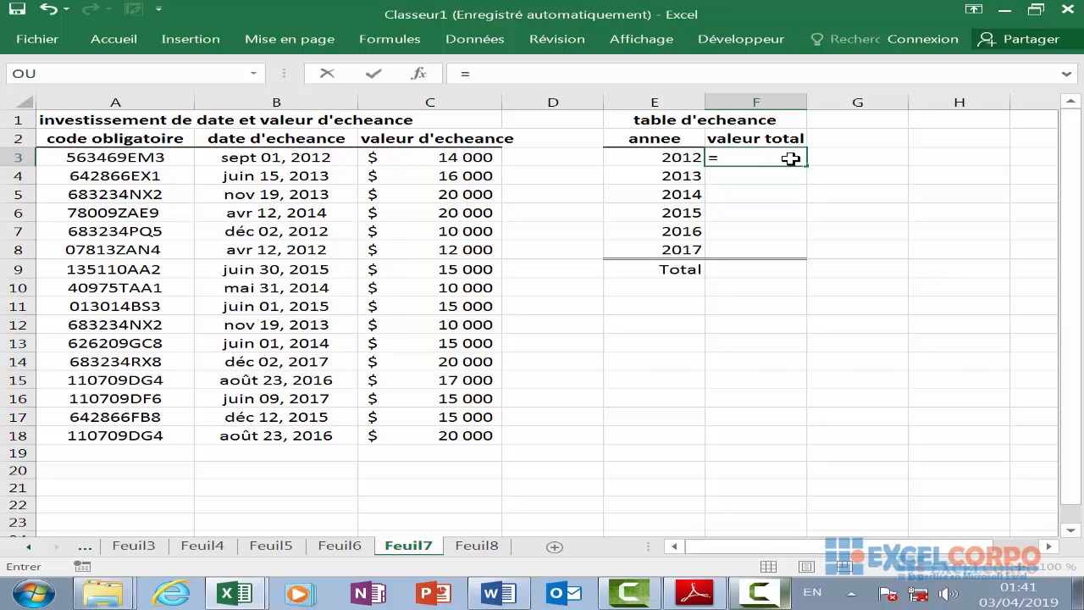
text(somm)
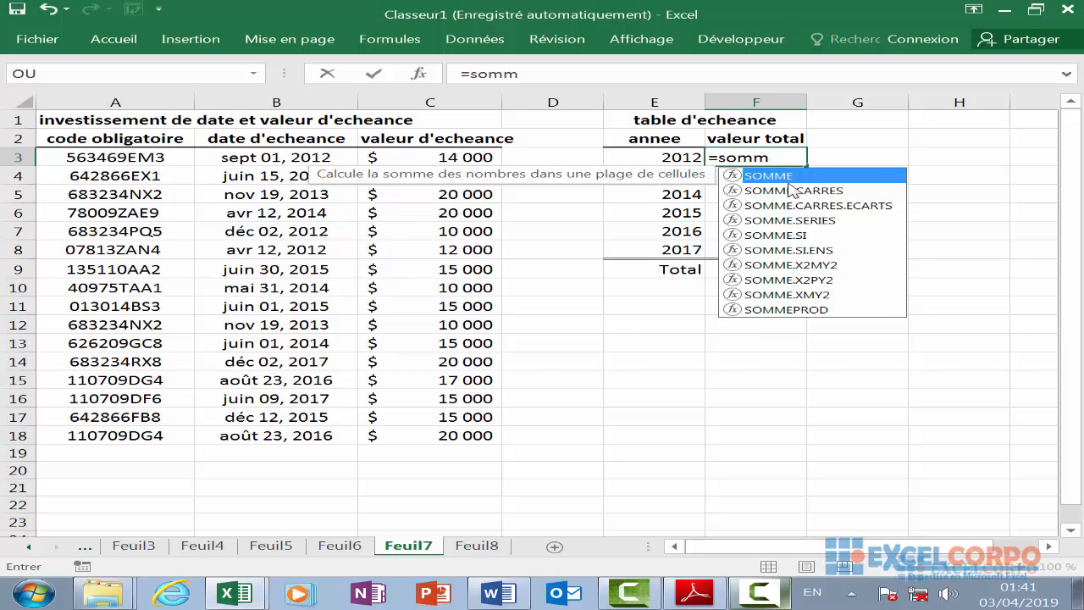
double_click(793, 178)
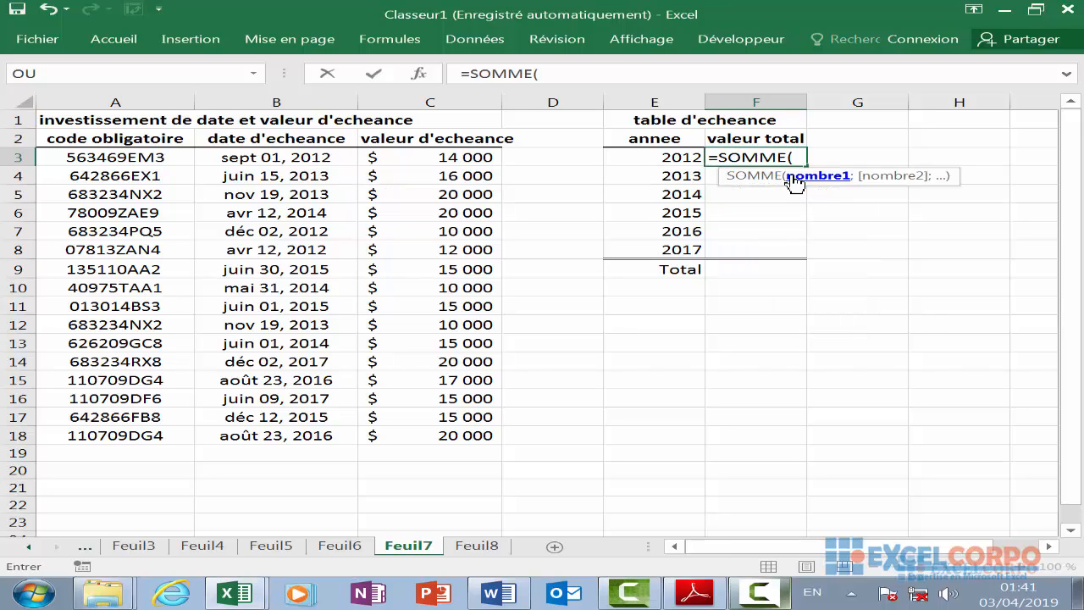
text(si)
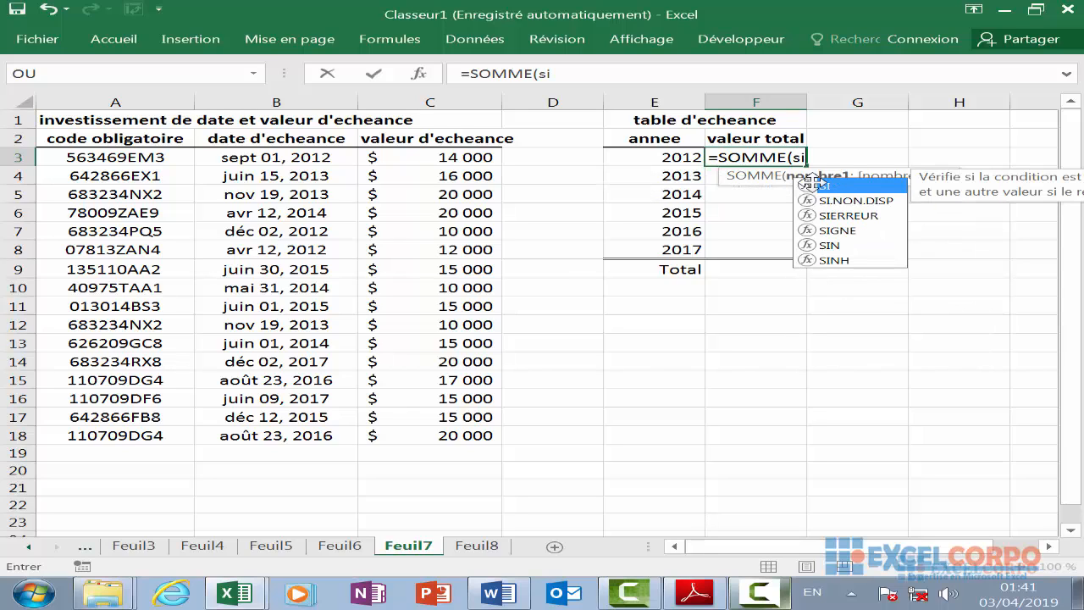
double_click(842, 184)
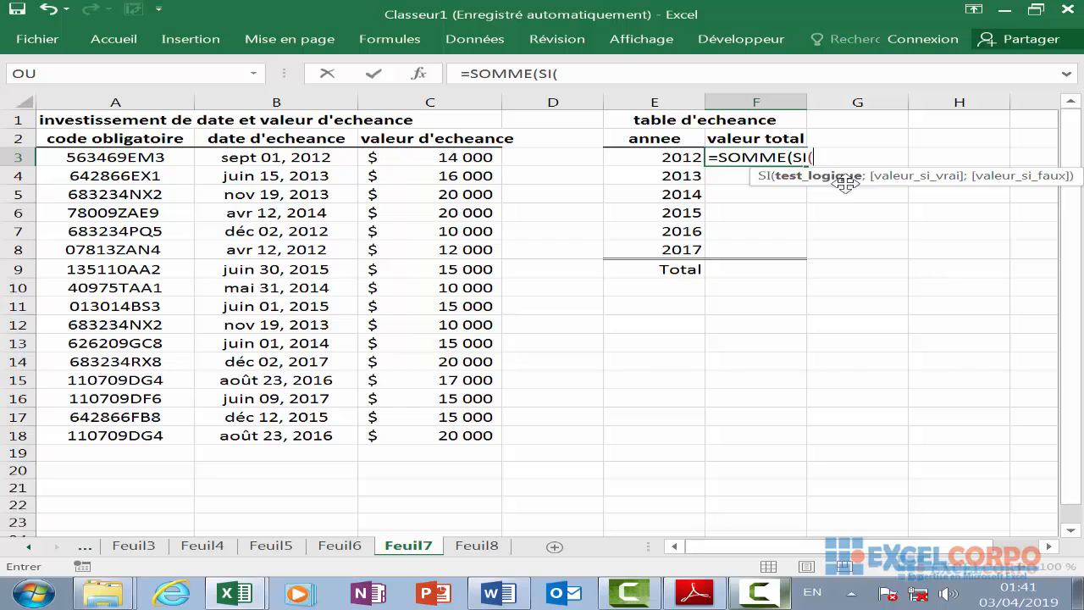
text(ann)
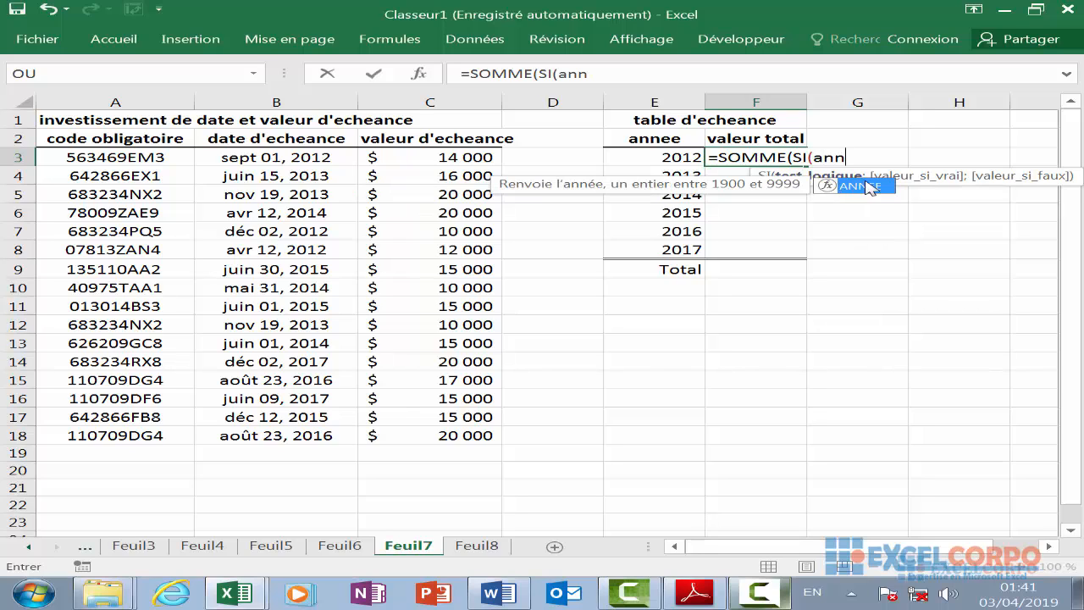
double_click(877, 186)
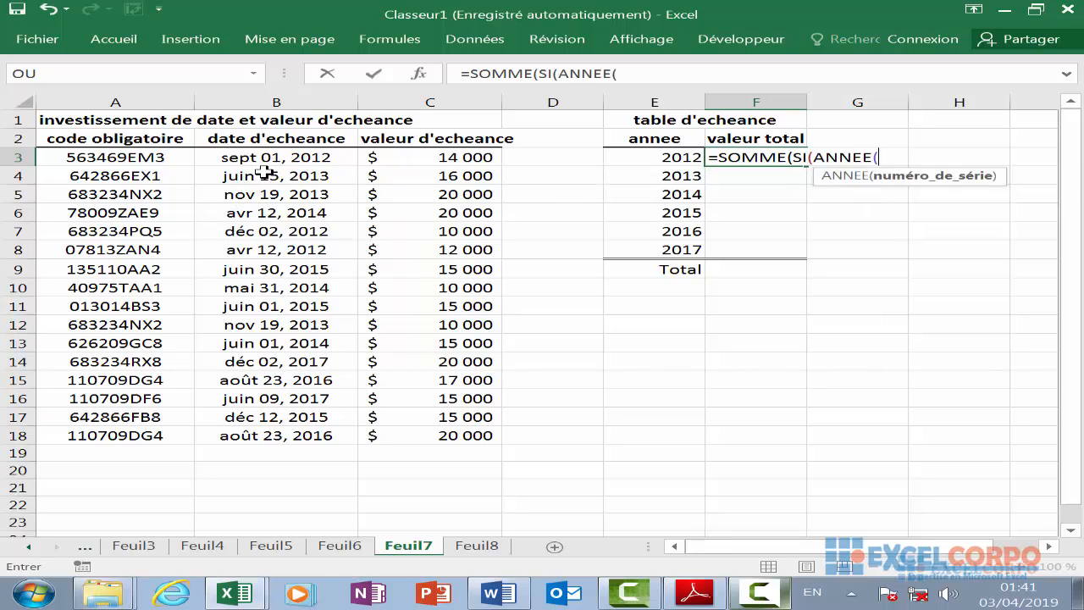
Complete the SI condition in F3 as ANNEE(B3:B18)=E3 to match the maturity dates to the year.
drag(276, 161, 323, 436)
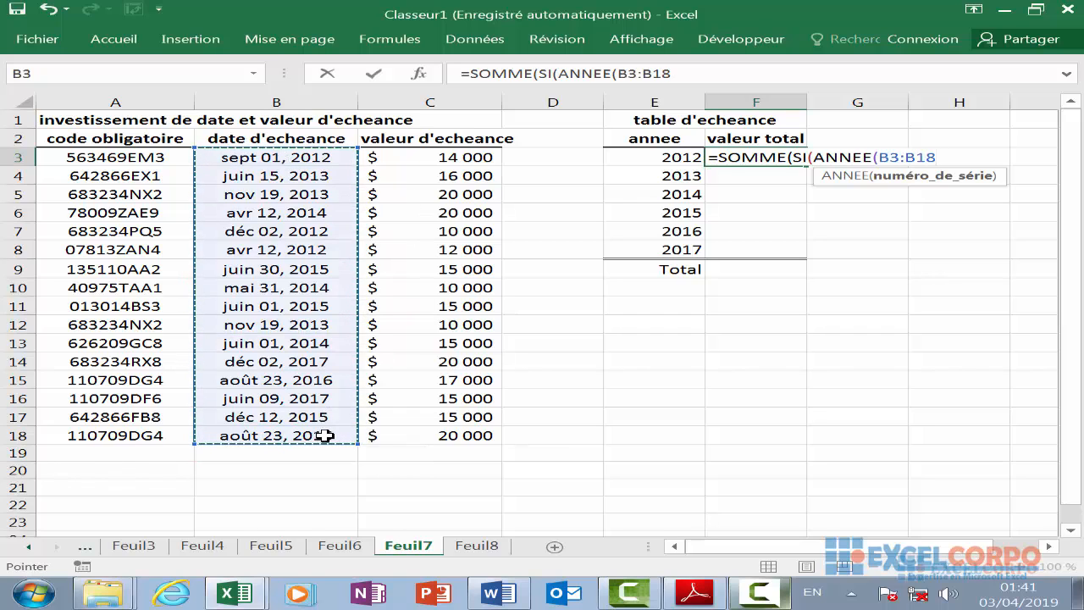
text())
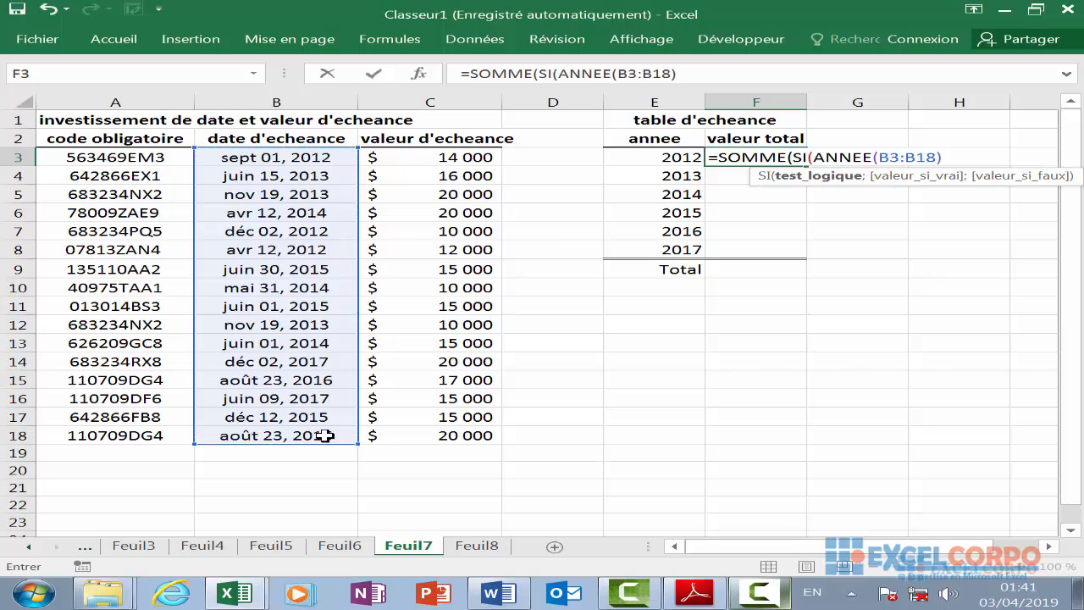
text(=)
click(690, 159)
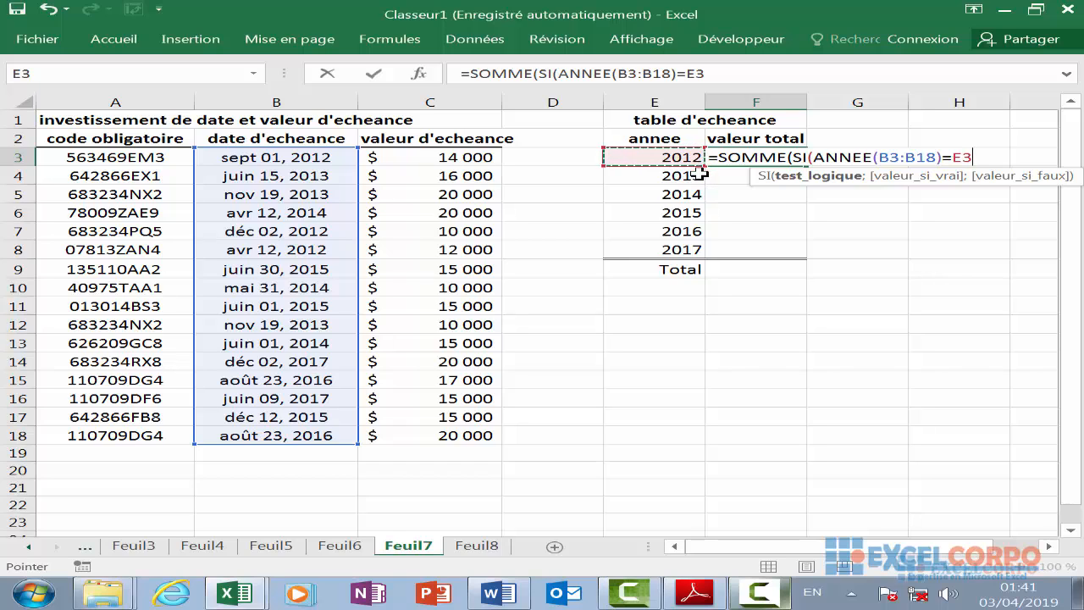
Add the maturity values C3:C18 as the value-if-true argument of SI in F3, with a semicolon on each side.
text(';)
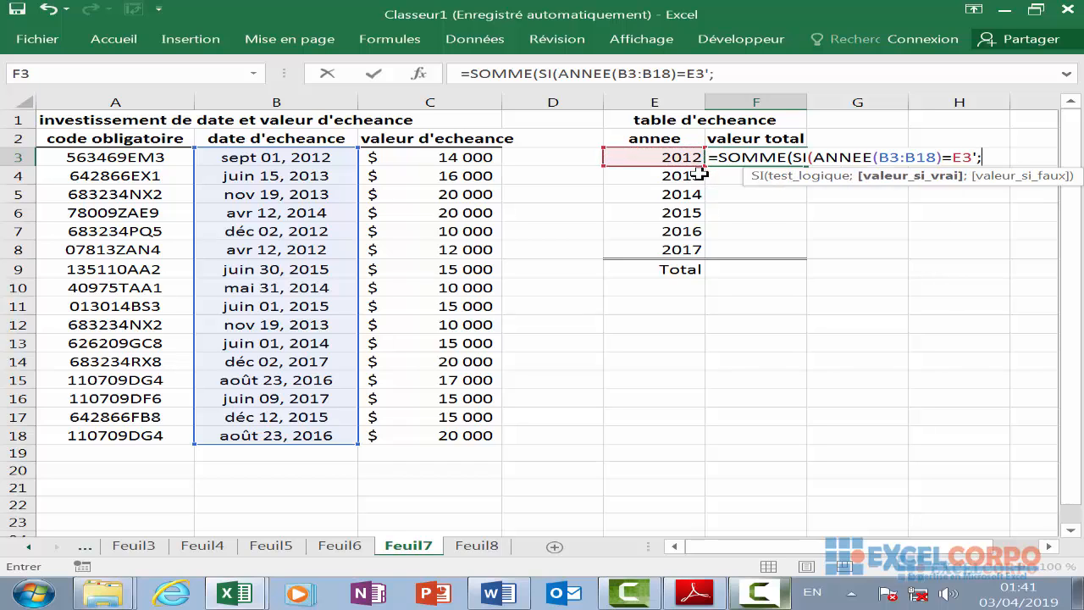
key(BackSpace)
key(BackSpace)
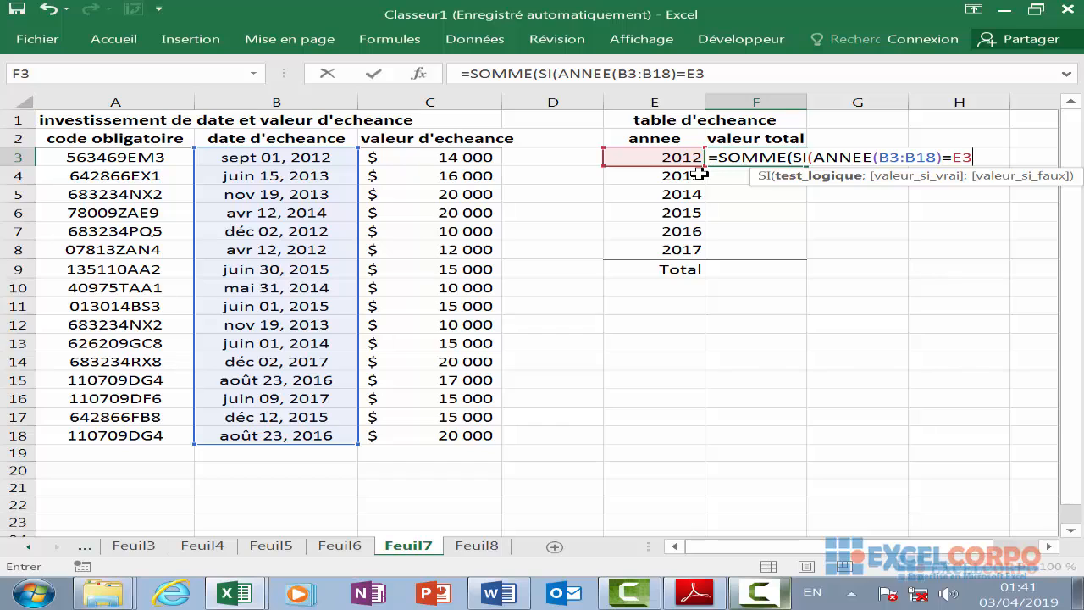
text(;)
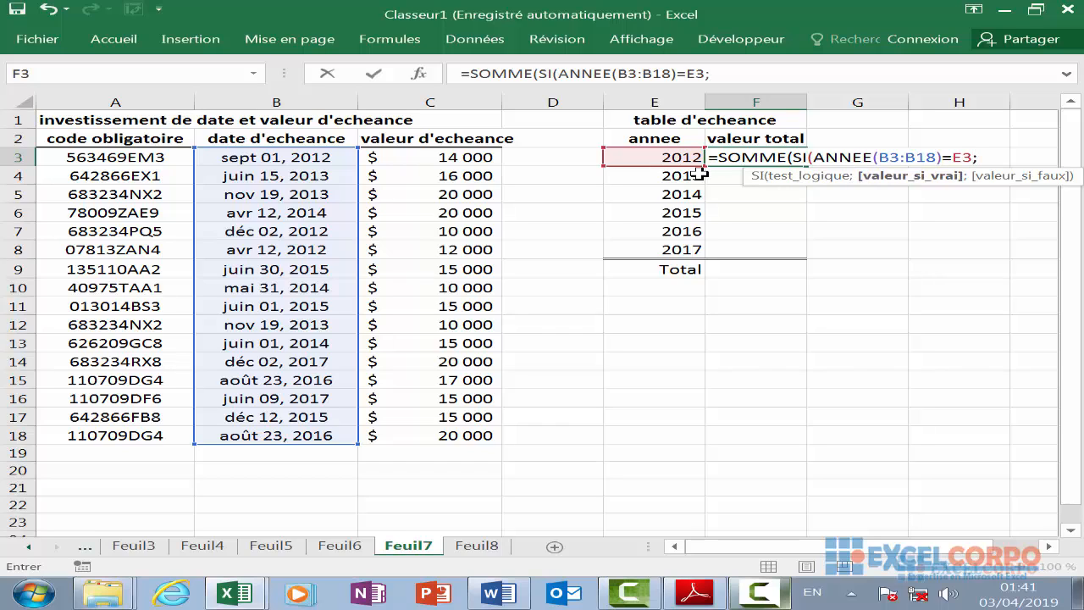
drag(472, 157, 470, 435)
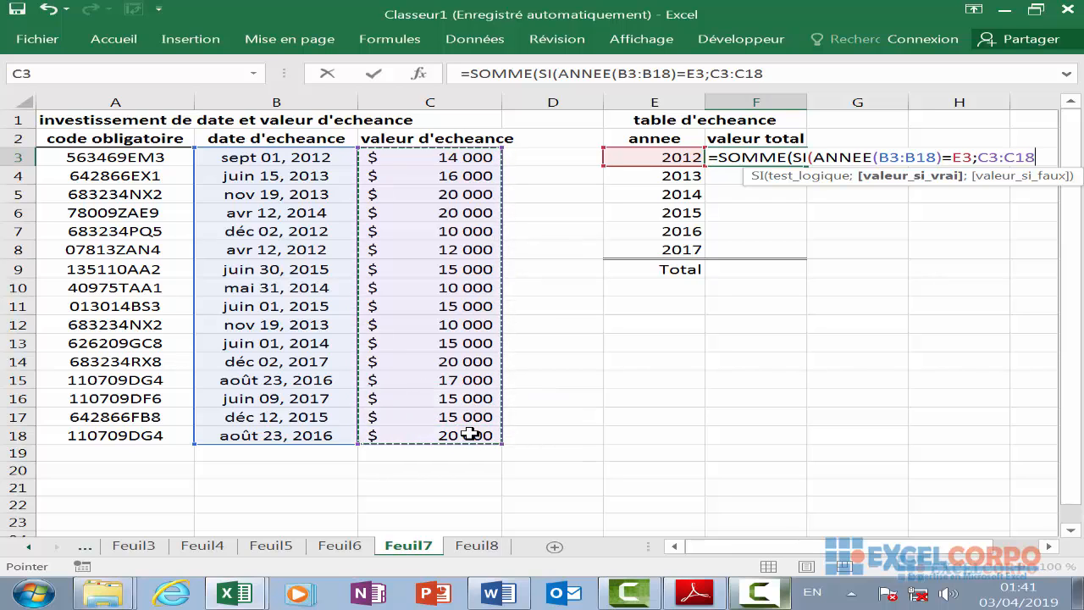
text(;)
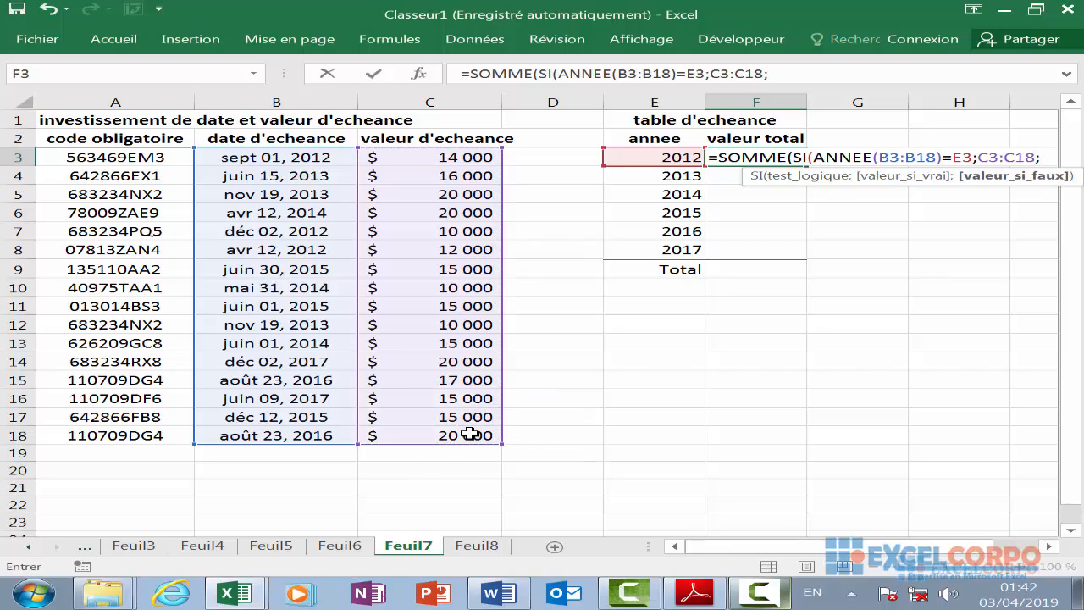
Add 0 as the value-if-false argument, close both parentheses, and enter the 2012 total in F3 as an array formula.
text(0)))
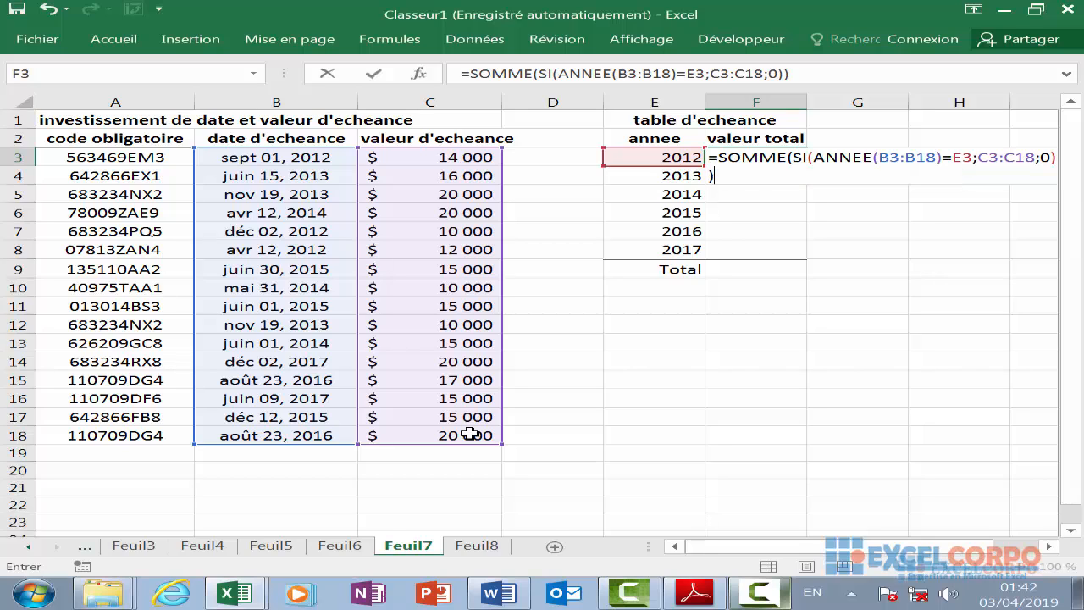
key(ctrl+shift+Return)
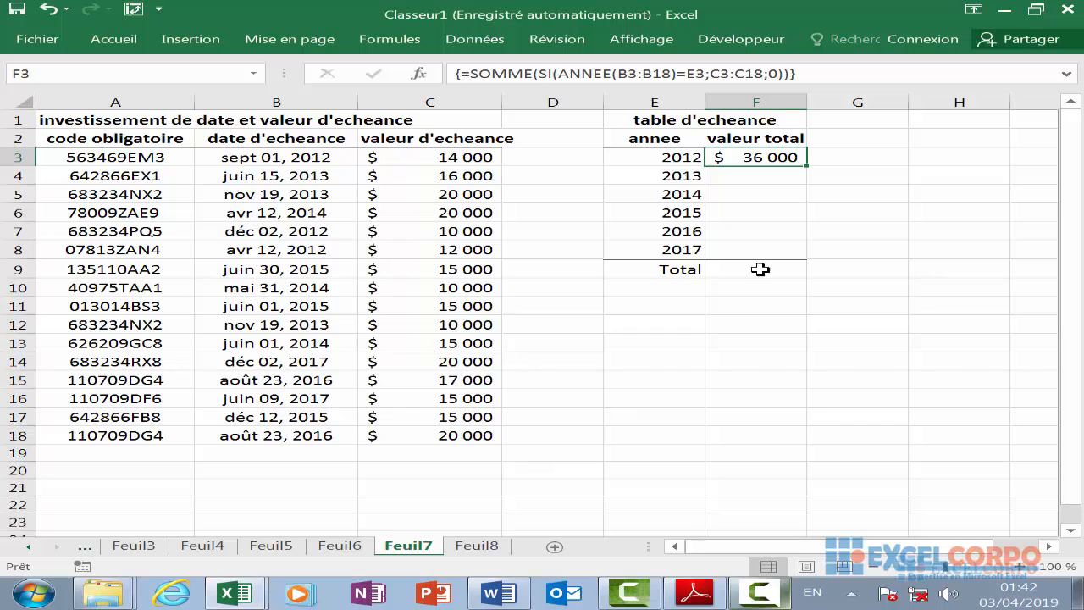
Begin the formula =SOMME(SI(ANNEE( in F4 for the 2013 total.
click(770, 173)
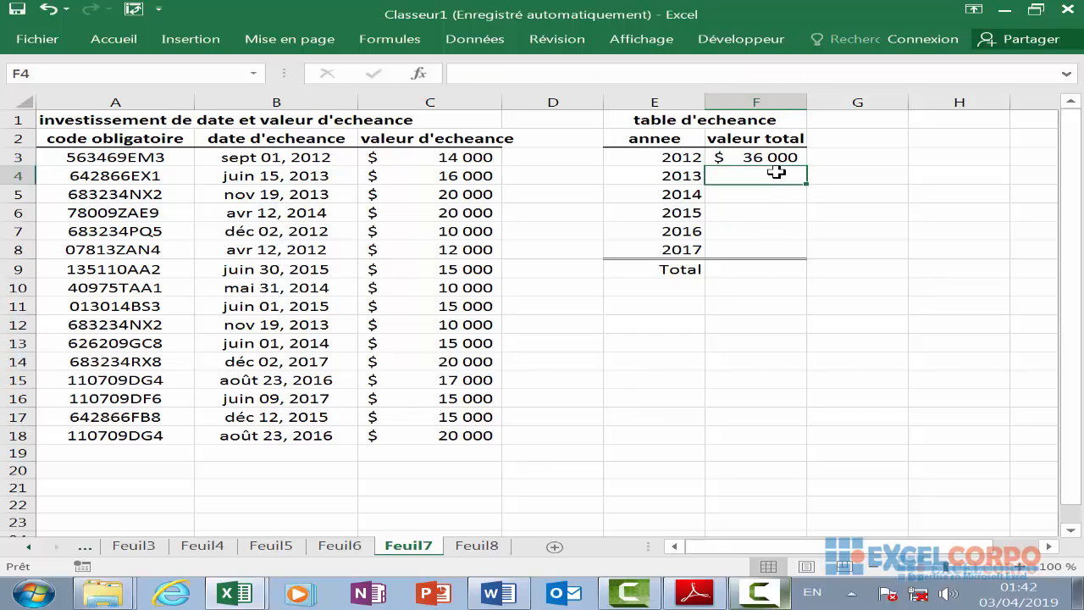
text(=)
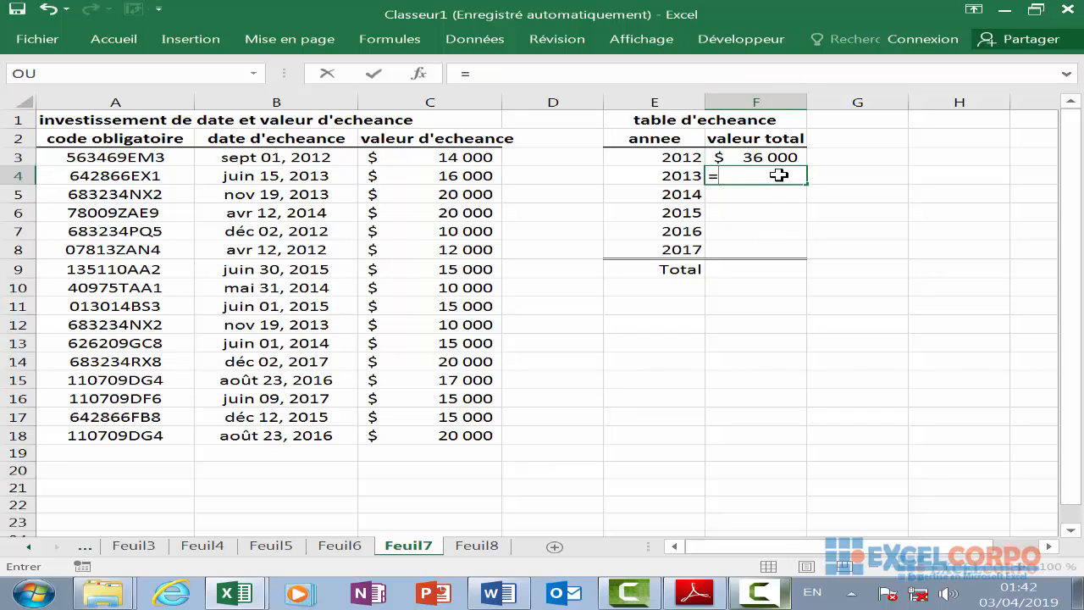
text(somme)
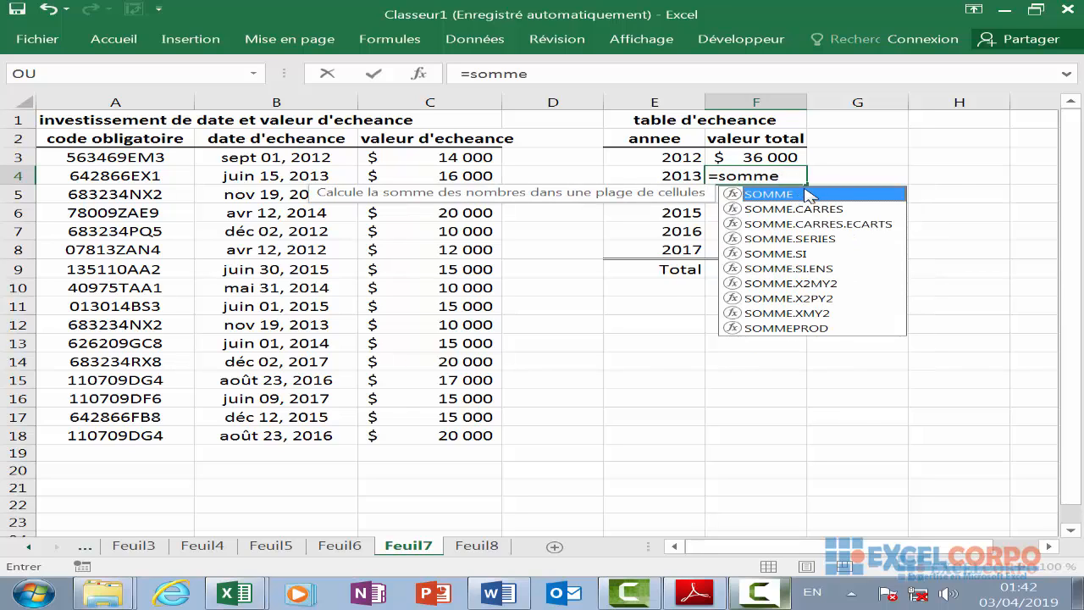
double_click(809, 195)
text(si)
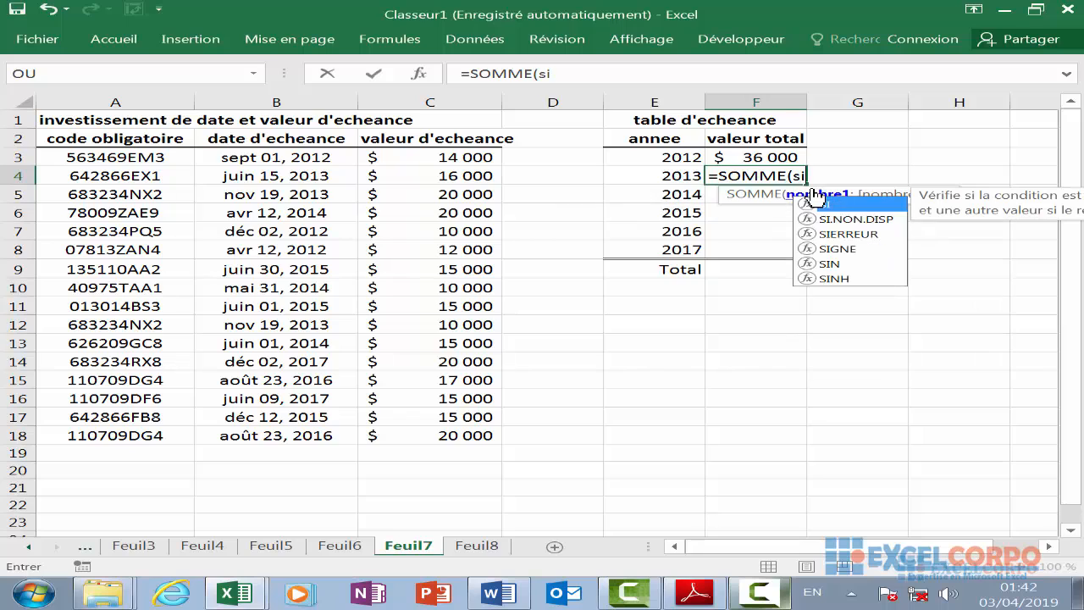
double_click(850, 204)
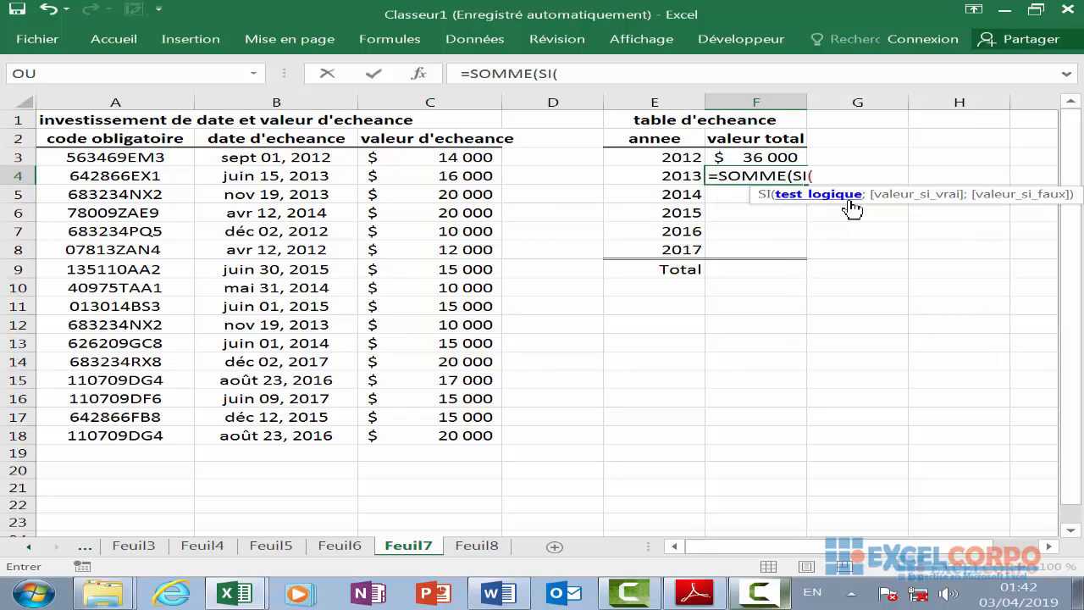
text(anne)
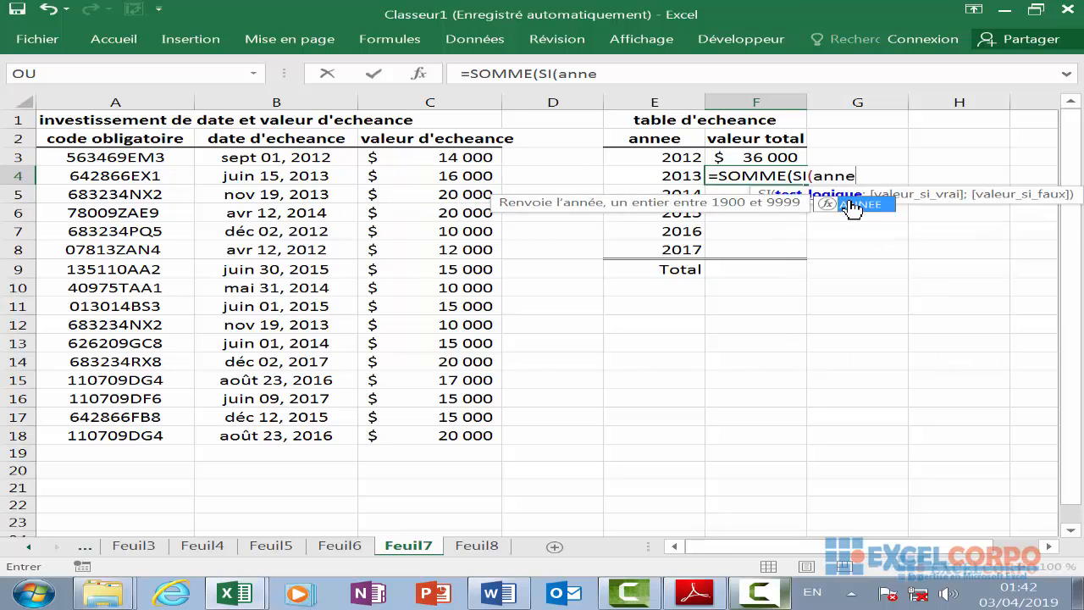
double_click(857, 205)
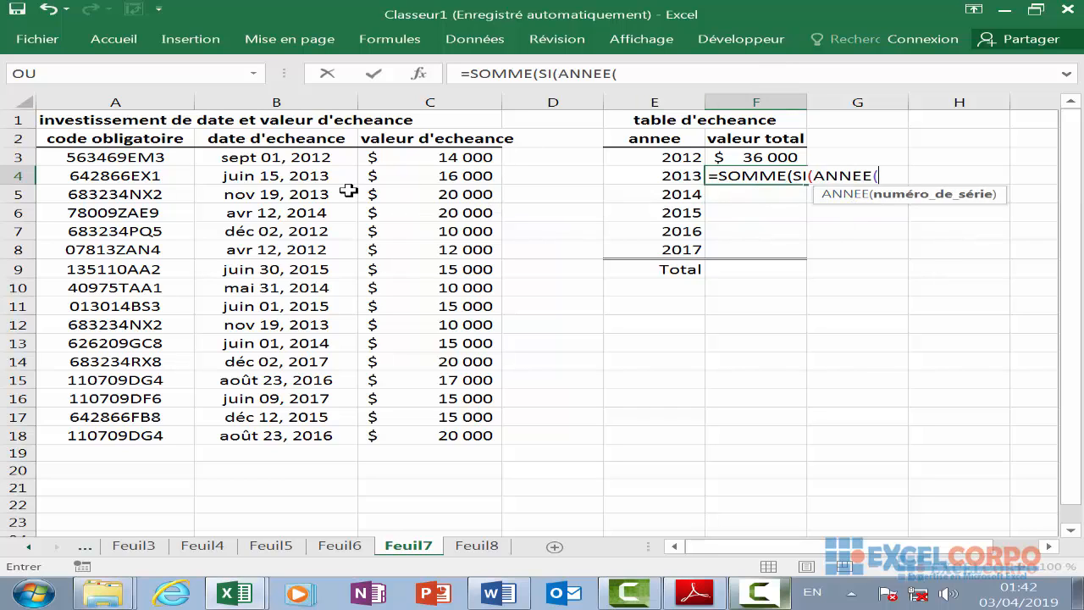
Complete the SI condition in F4 as ANNEE(B3:B18)=E4, followed by a semicolon.
drag(313, 161, 310, 429)
text())
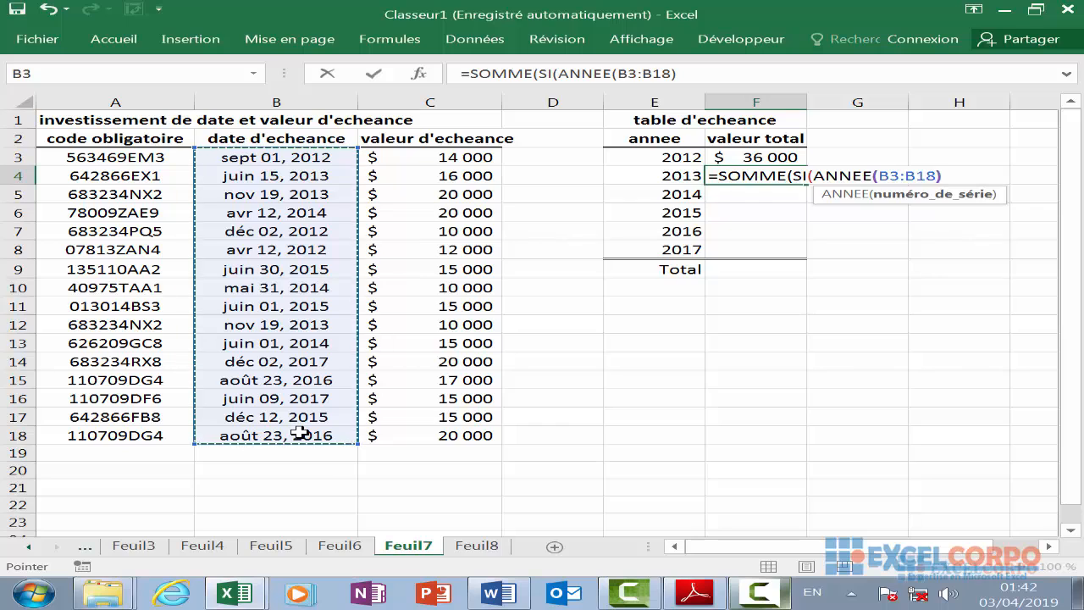
text(=)
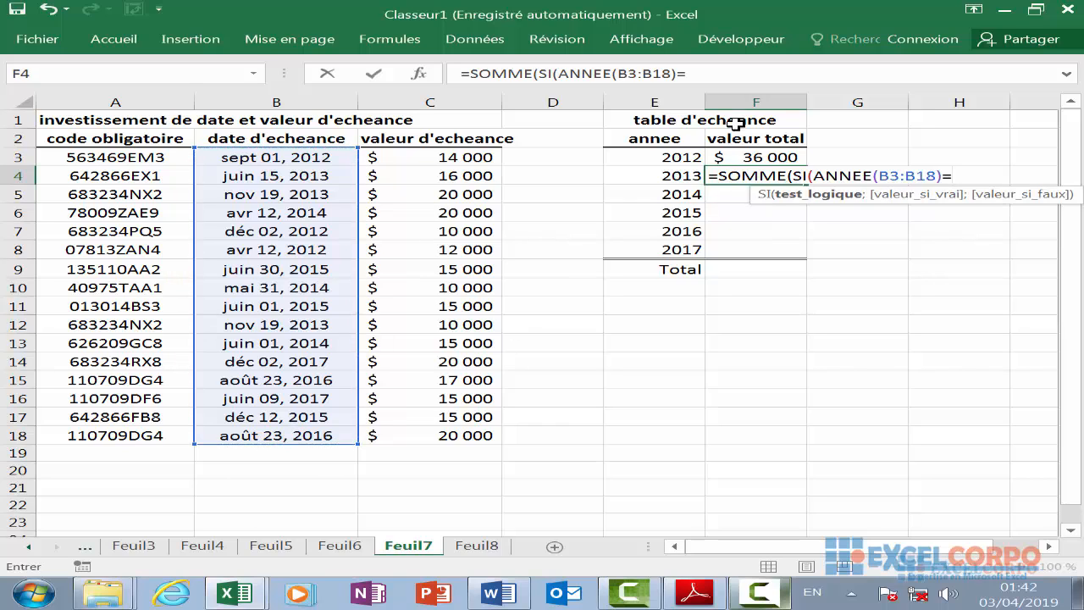
click(682, 175)
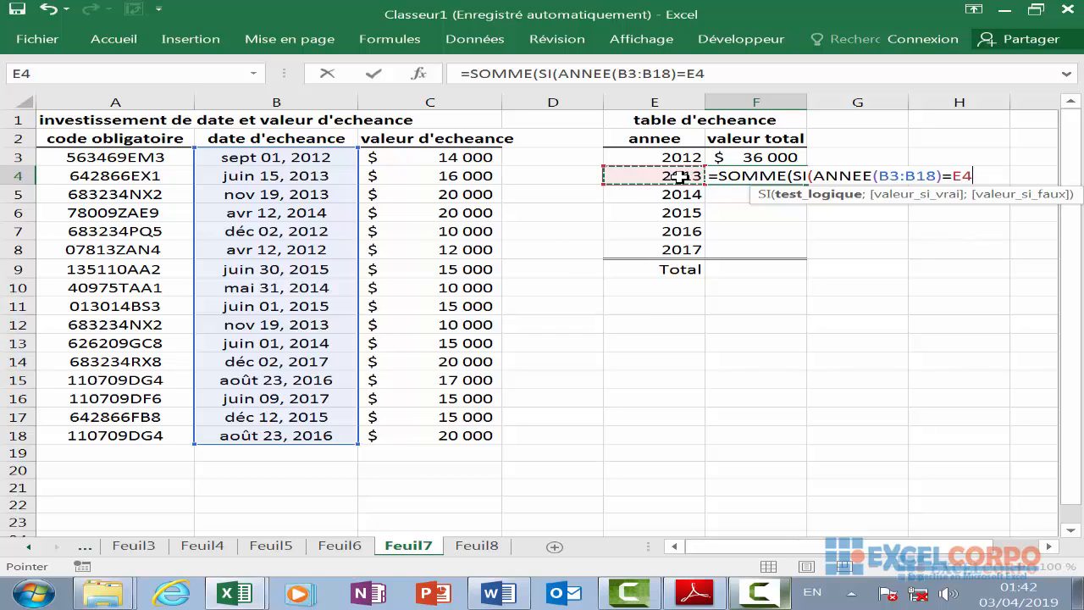
text(;)
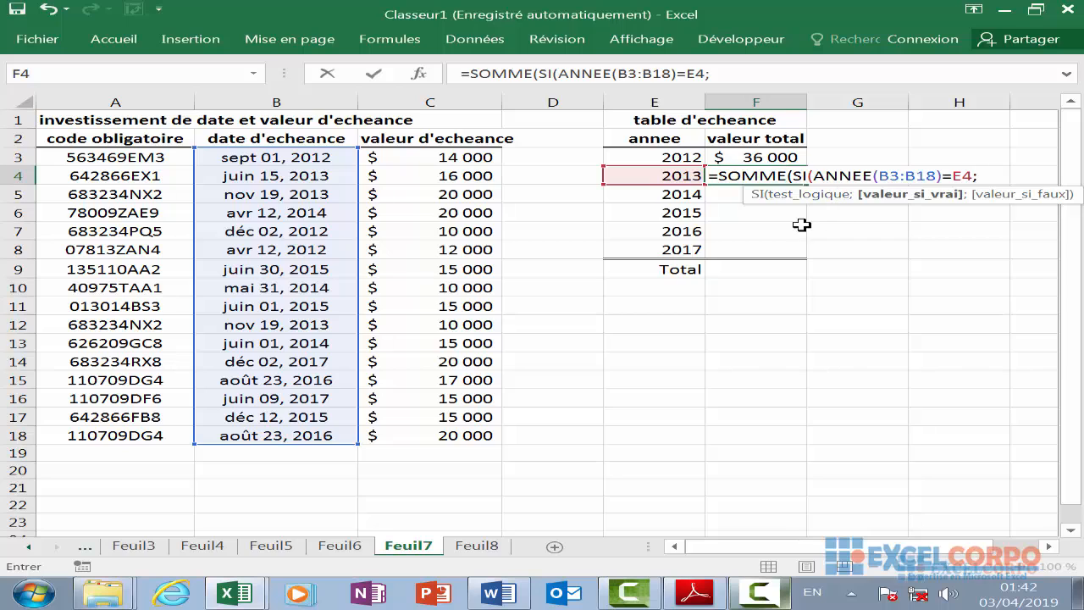
Add C3:C18 as value-if-true and 0 as value-if-false in F4, and enter the formula as an array formula.
drag(437, 153, 464, 432)
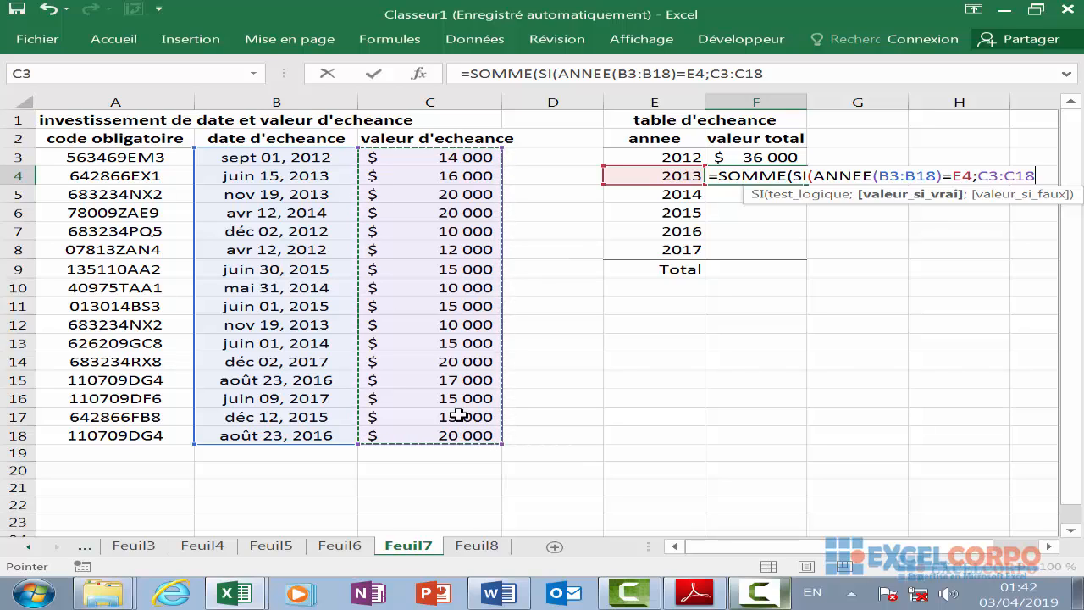
text(;)
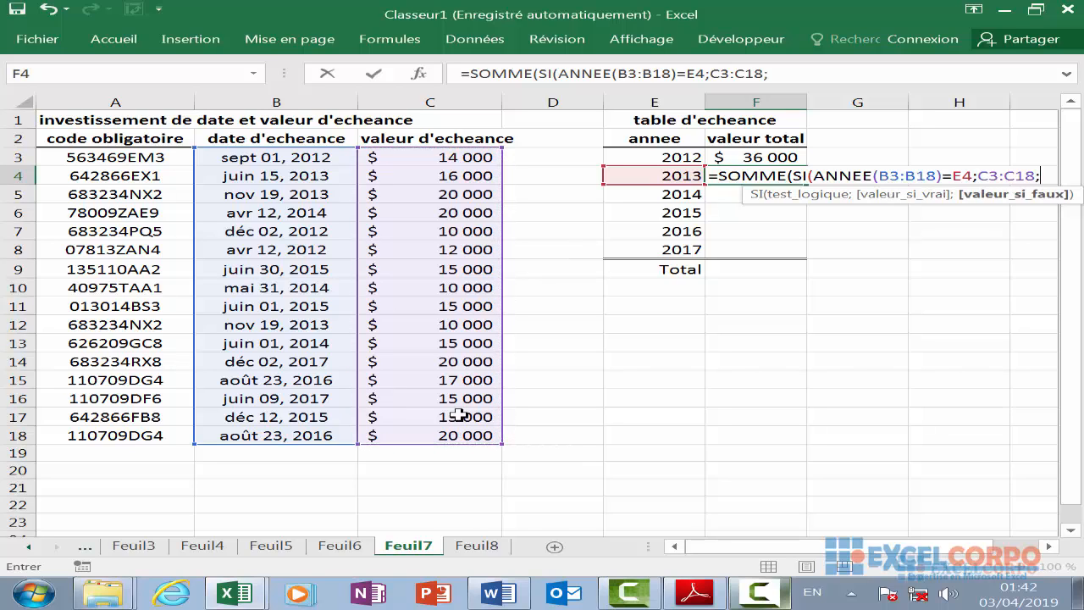
text(0)))
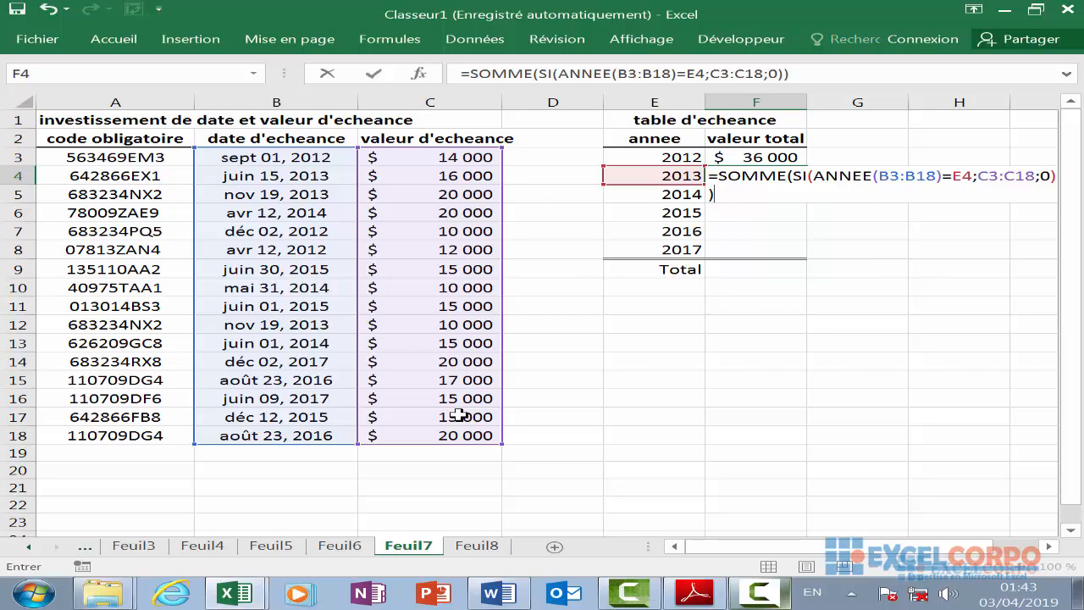
key(ctrl+shift+Return)
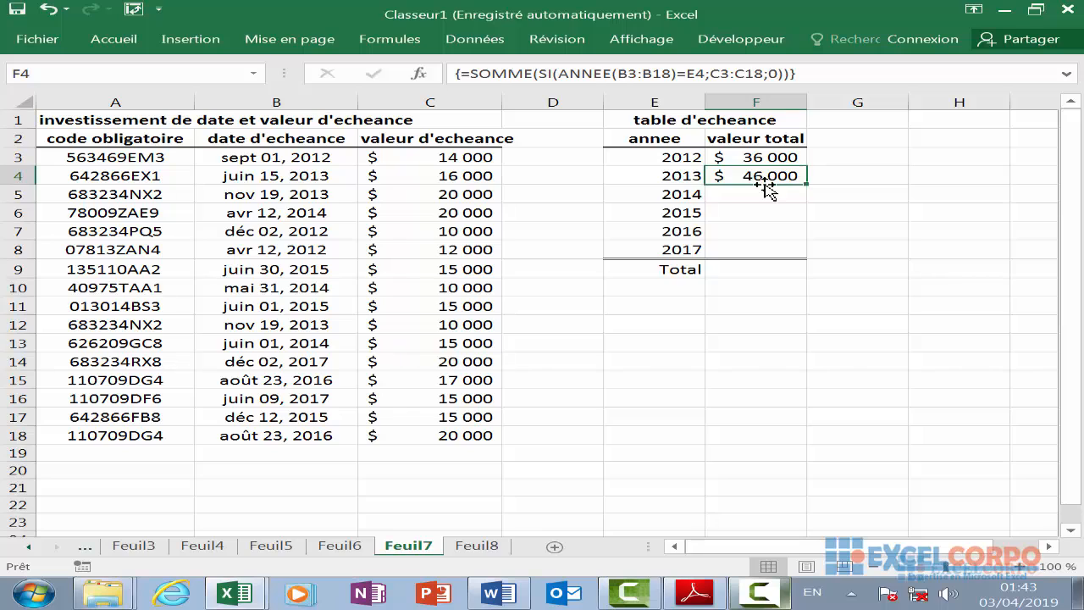
key(Down)
key(Down)
key(Down)
key(Down)
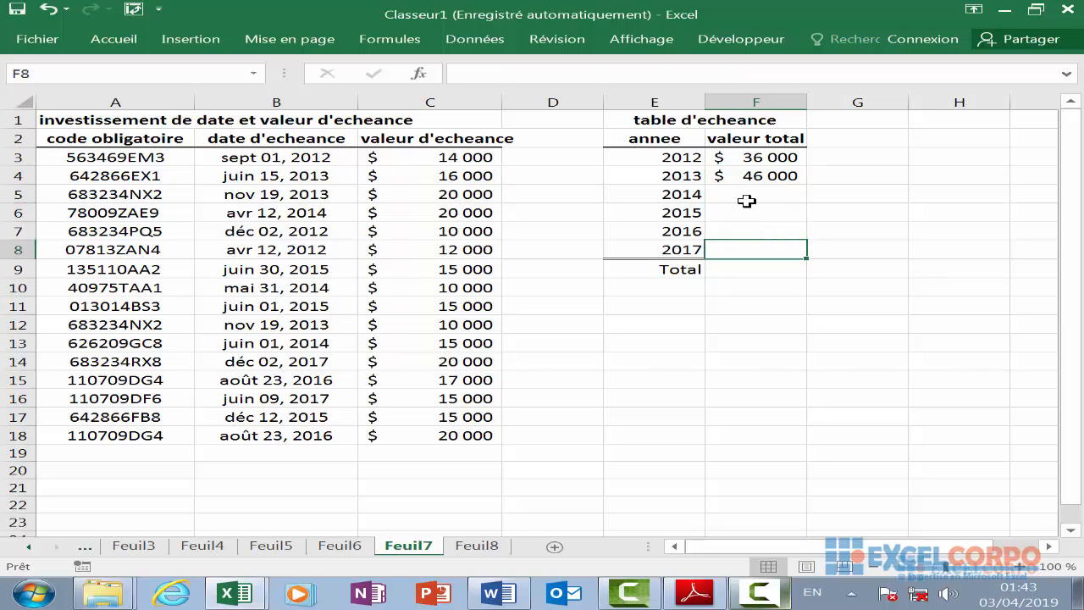
click(746, 200)
click(753, 230)
click(753, 268)
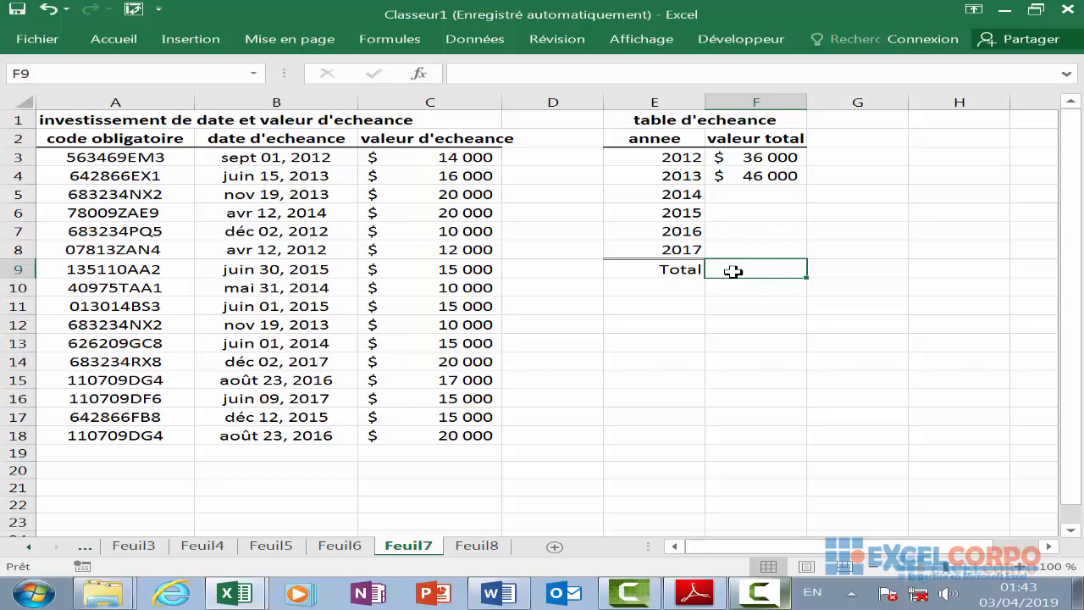
drag(754, 154, 765, 244)
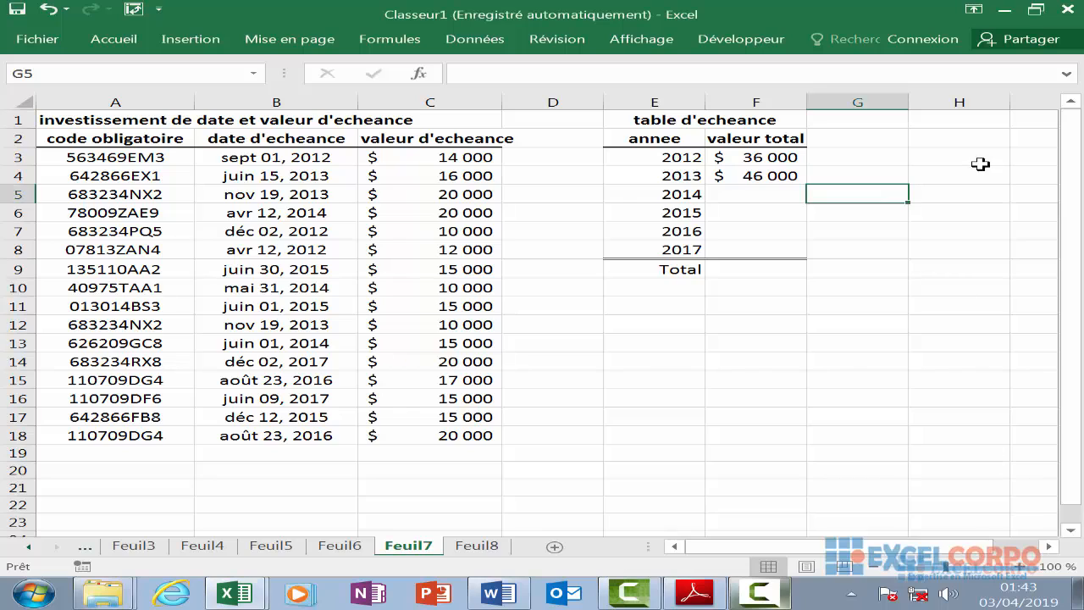
Reopen the 2013 total formula in F4 for editing and commit it as an ordinary formula.
click(755, 175)
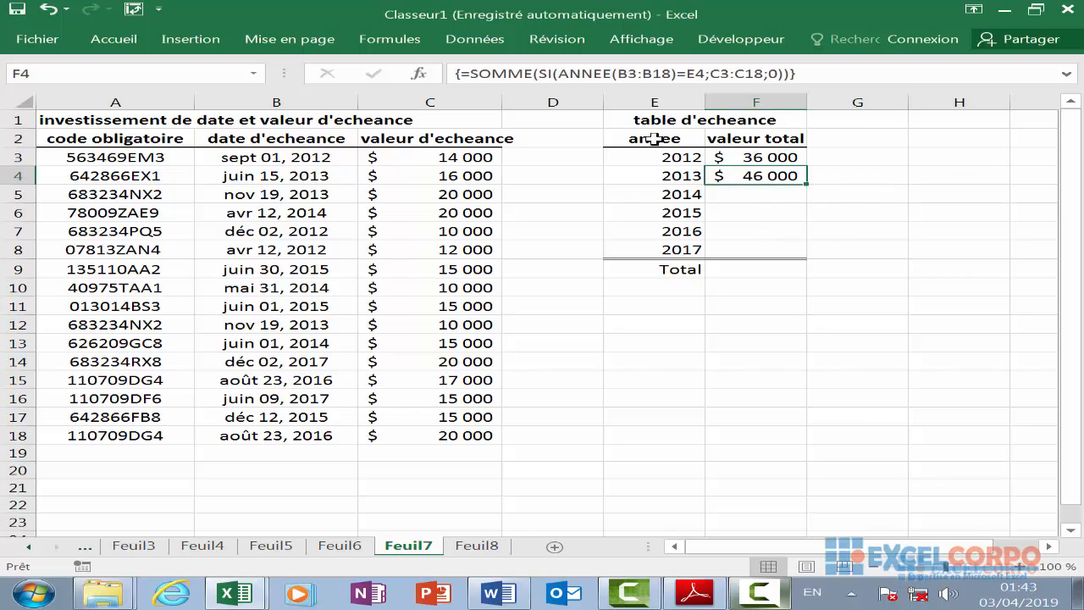
click(553, 72)
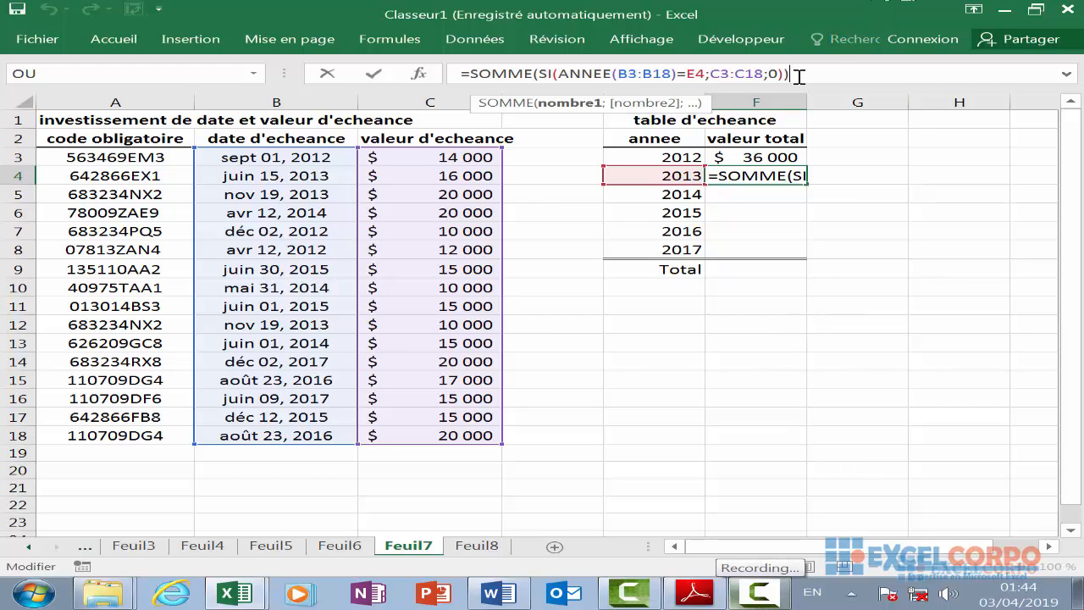
key(Return)
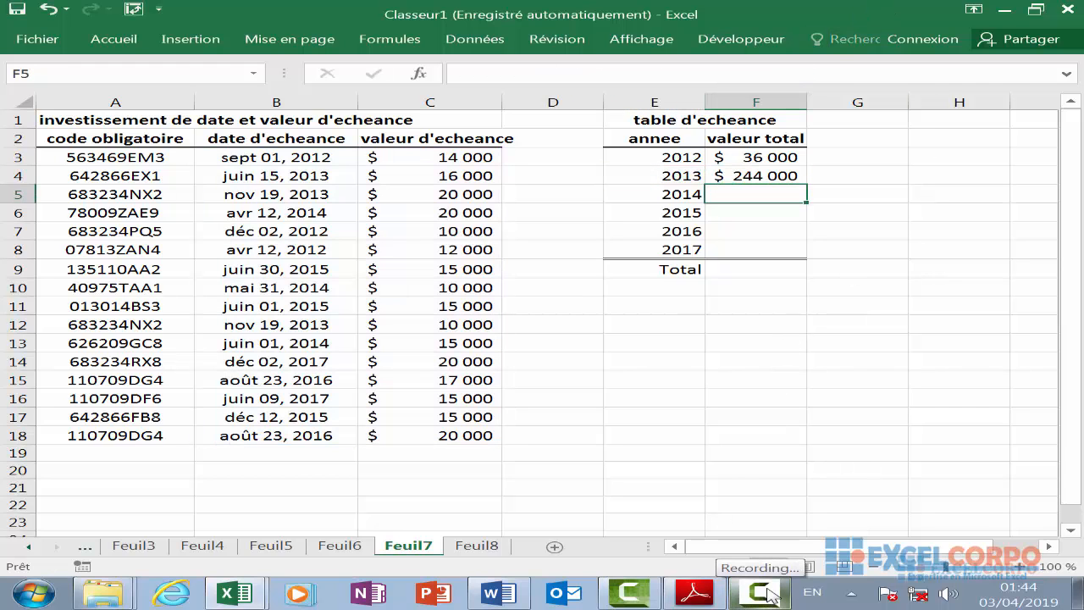
On sheet Feuil8, begin the formula =OU( in B2, beside DANS LA LISTE?
key(ctrl+Page_Down)
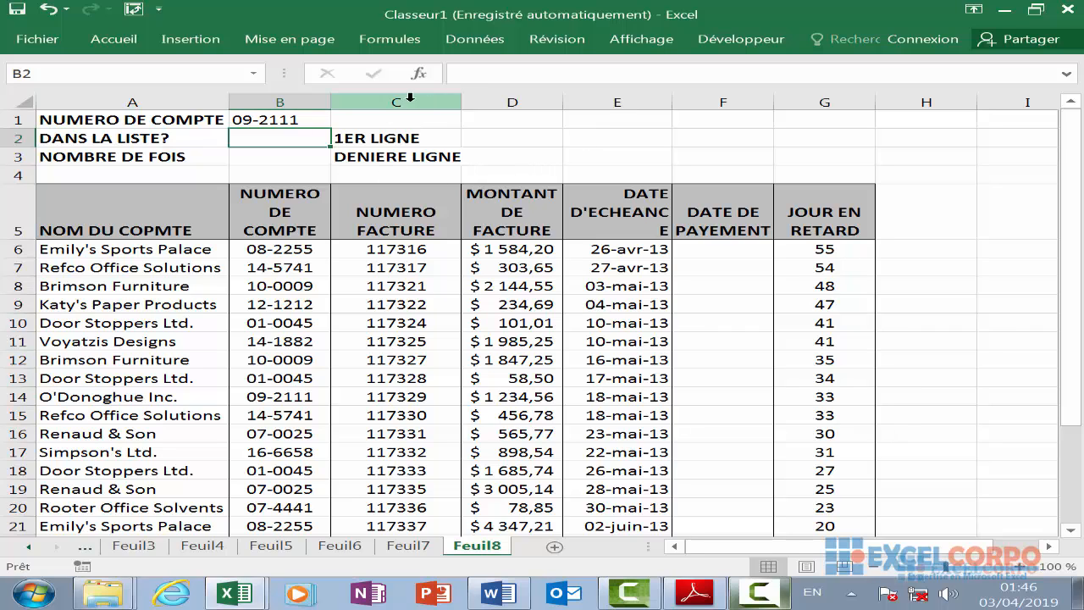
click(301, 119)
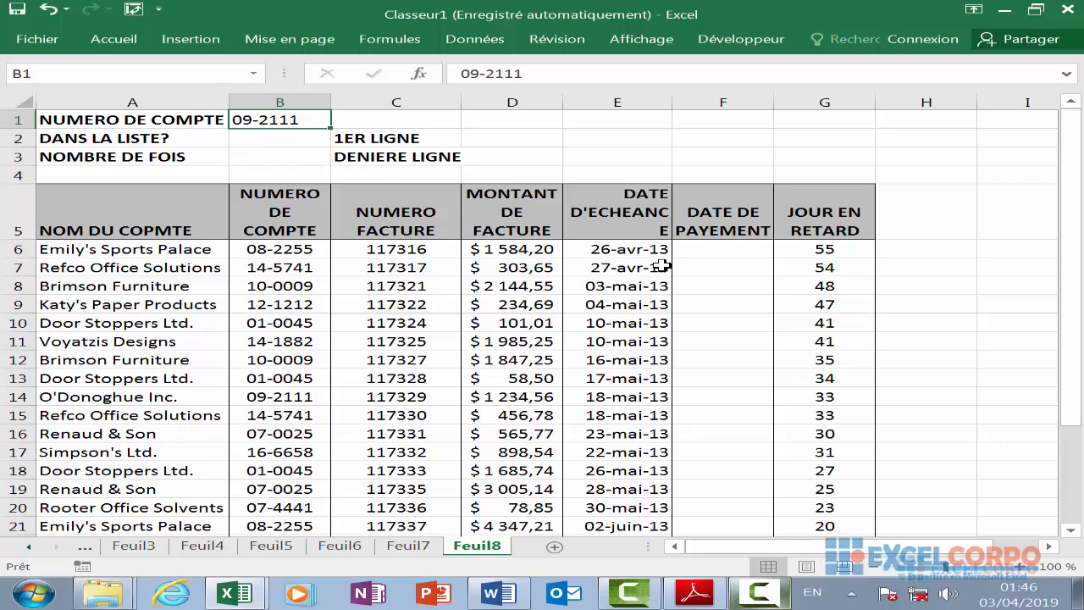
scroll(654, 266, down, 6)
scroll(648, 259, up, 6)
scroll(598, 252, down, 2)
scroll(598, 252, up, 2)
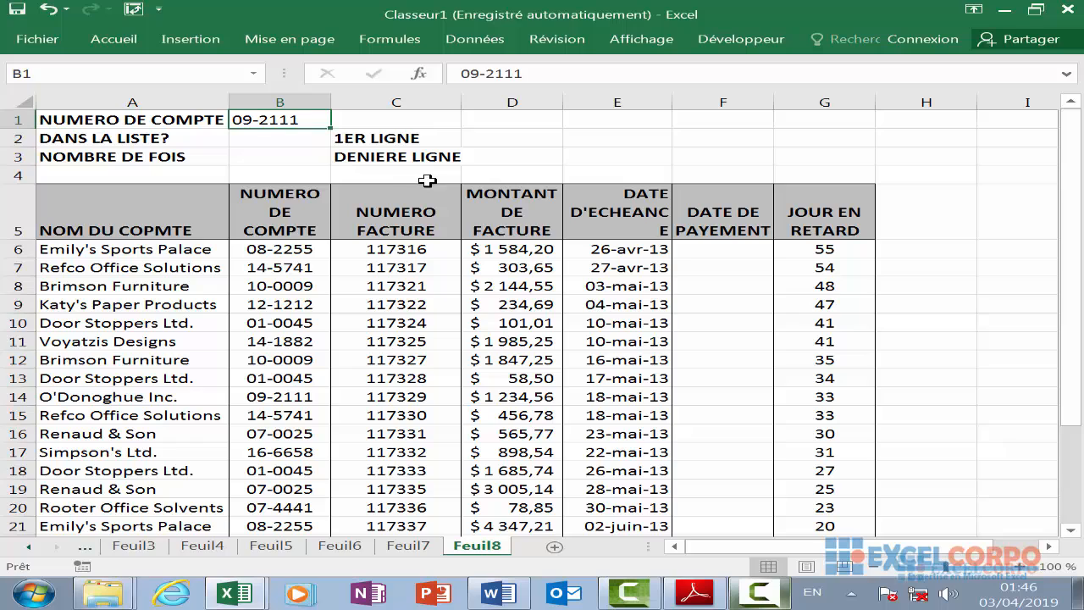
click(281, 140)
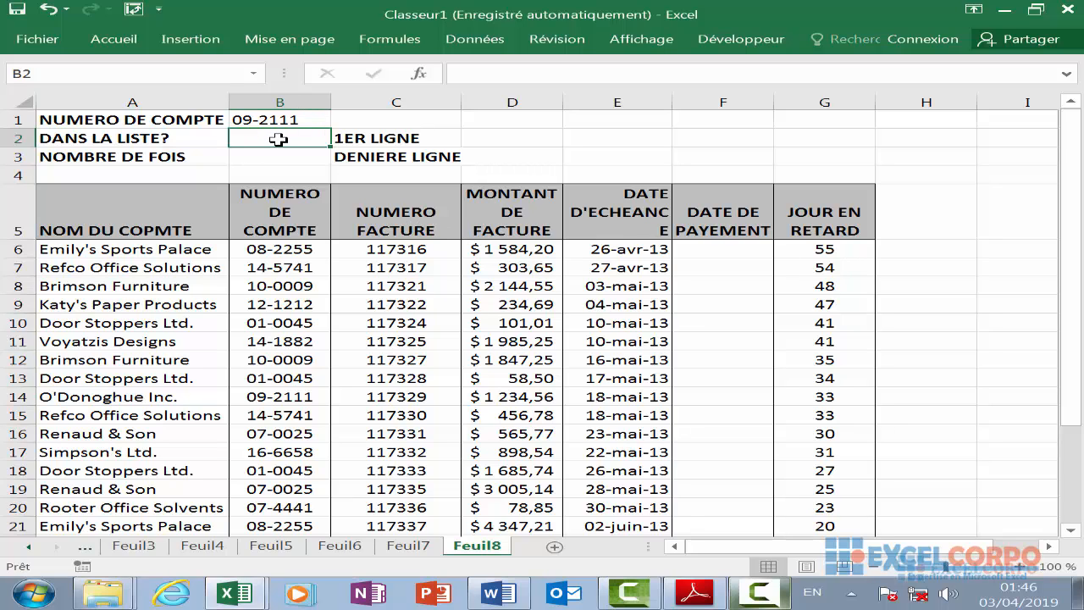
text(=ou)
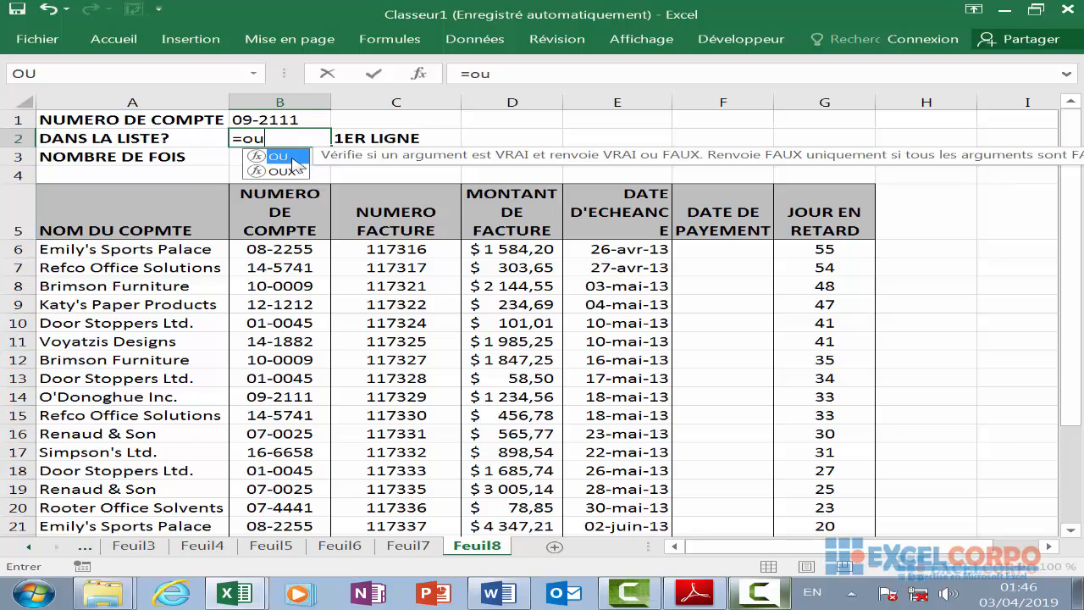
double_click(295, 157)
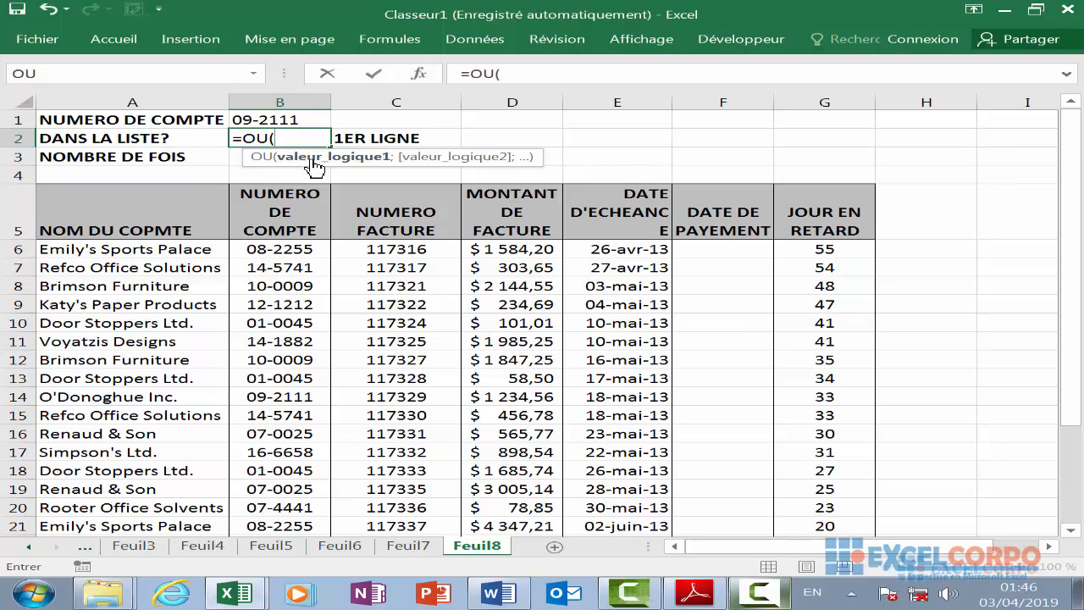
Complete the B2 formula as =OU(B1=B6:B29) and enter it as an array formula to check the account number against the list.
click(285, 118)
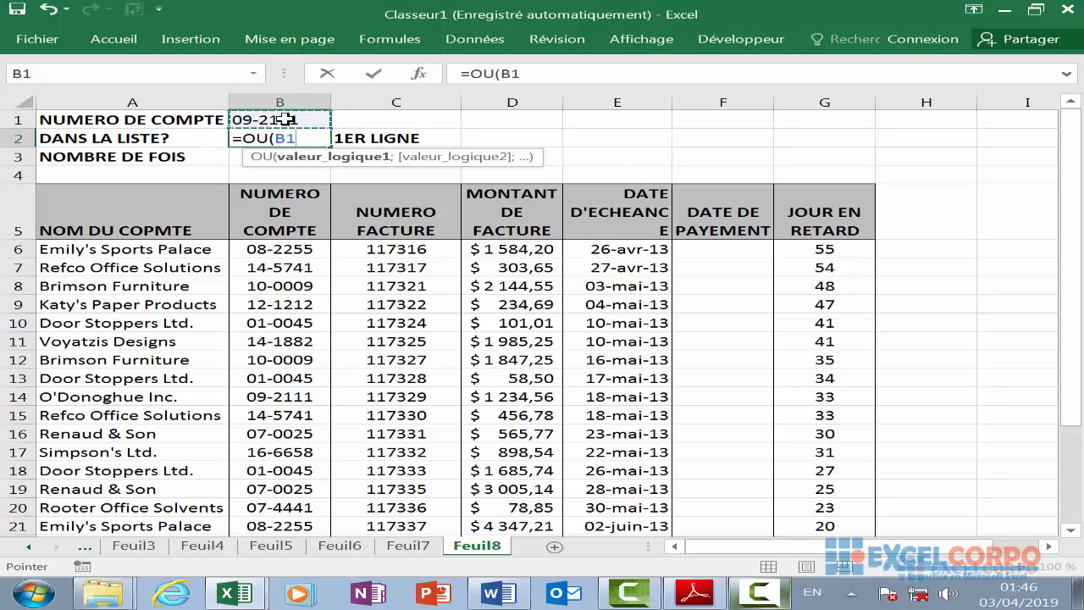
text(=)
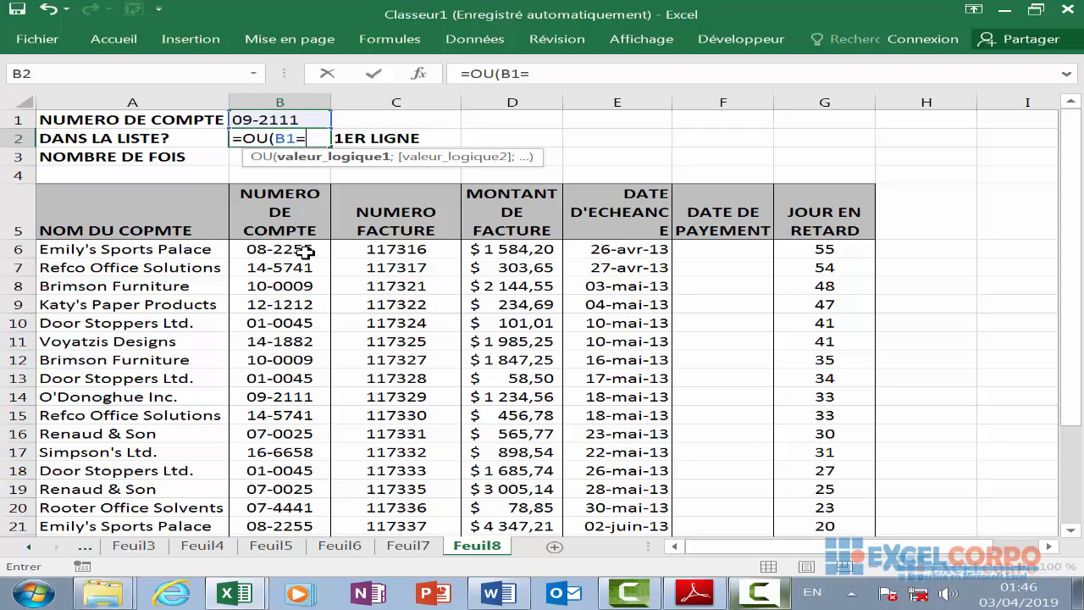
drag(305, 252, 287, 490)
scroll(464, 415, up, 3)
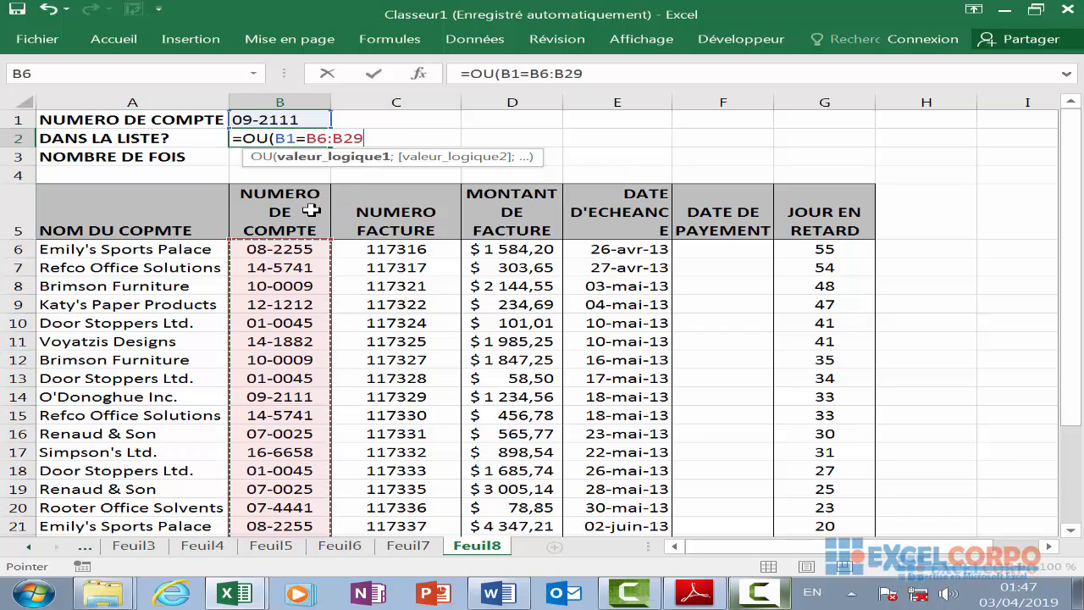
text())
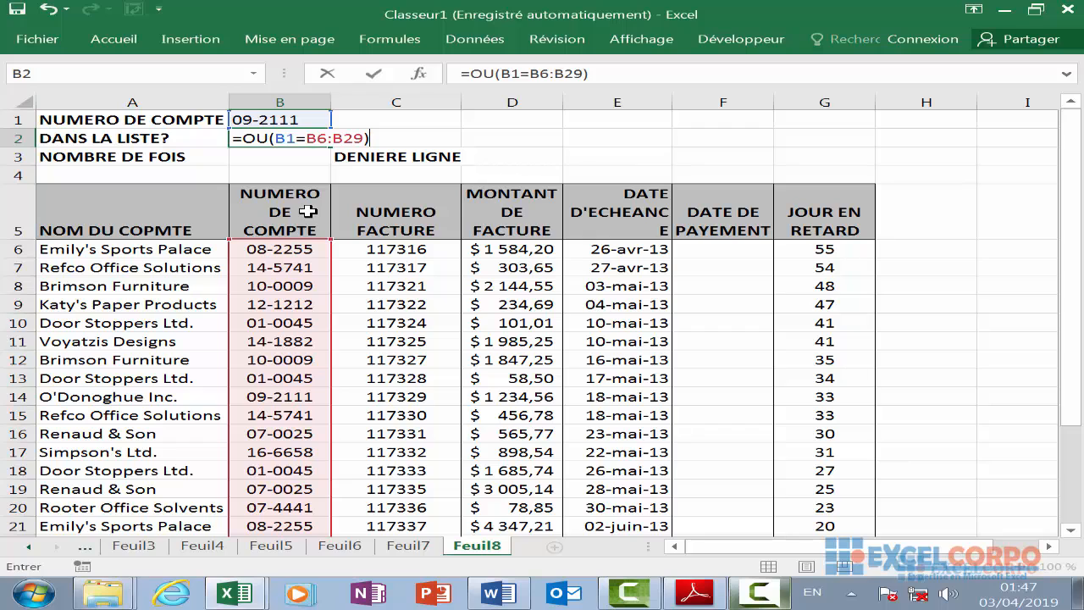
key(ctrl+shift+Return)
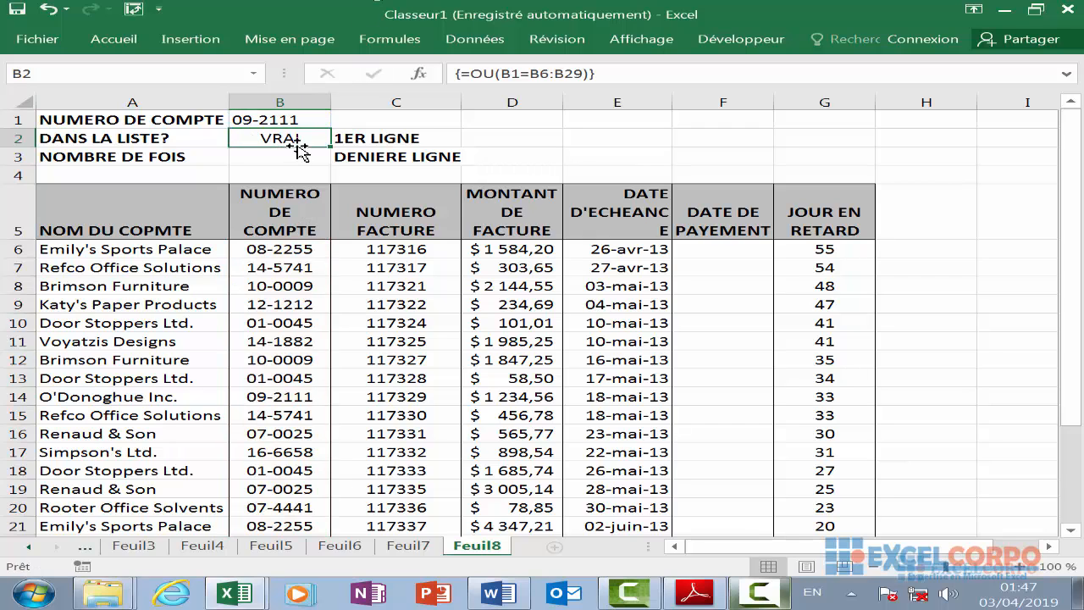
click(289, 117)
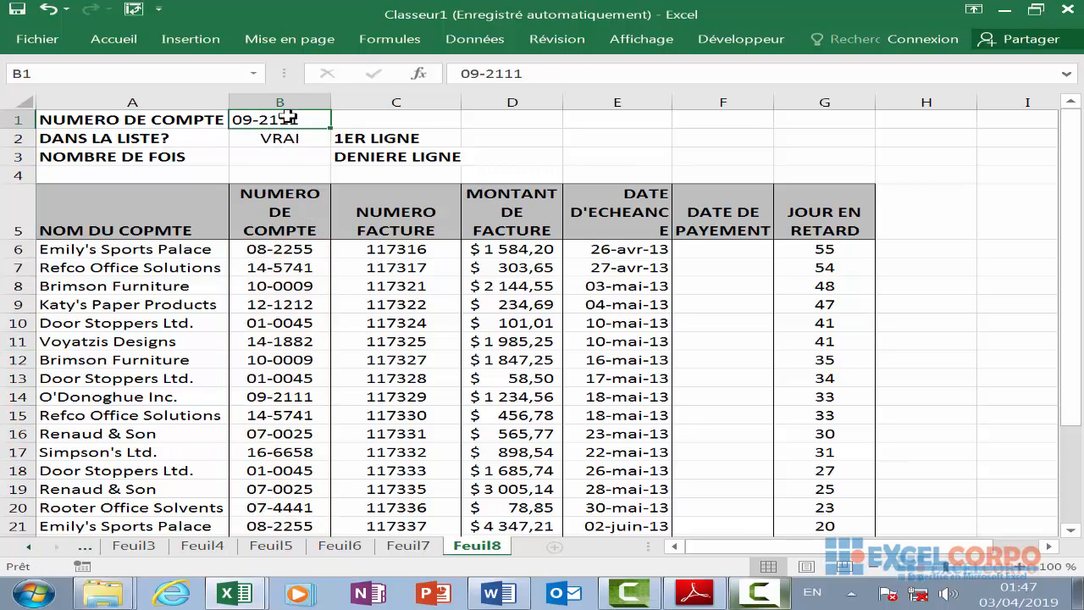
Examine the account-number check formula in B2 against the account number in B1.
click(292, 135)
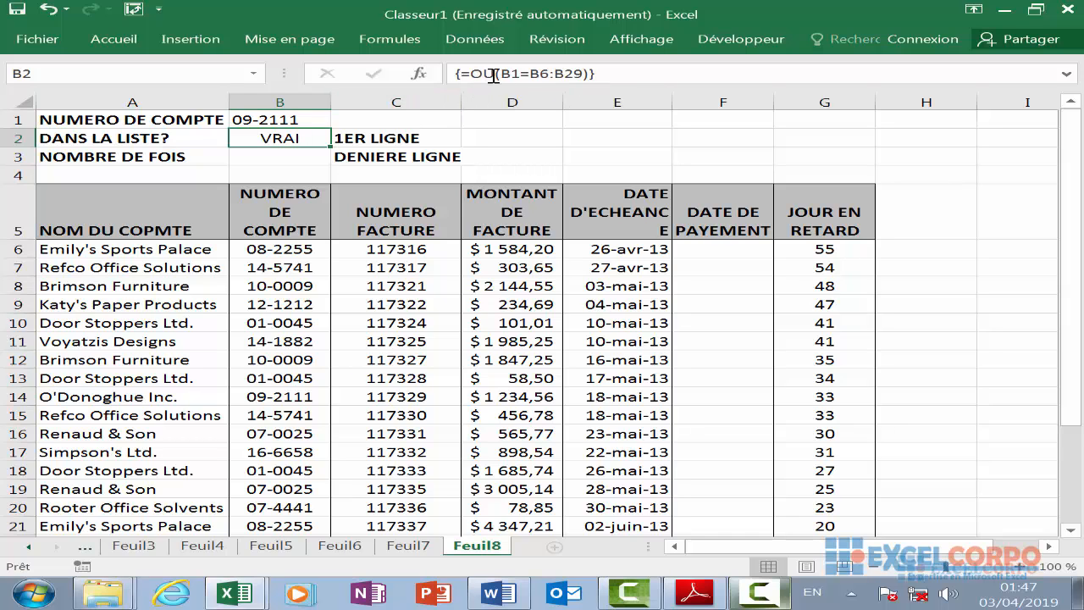
double_click(313, 138)
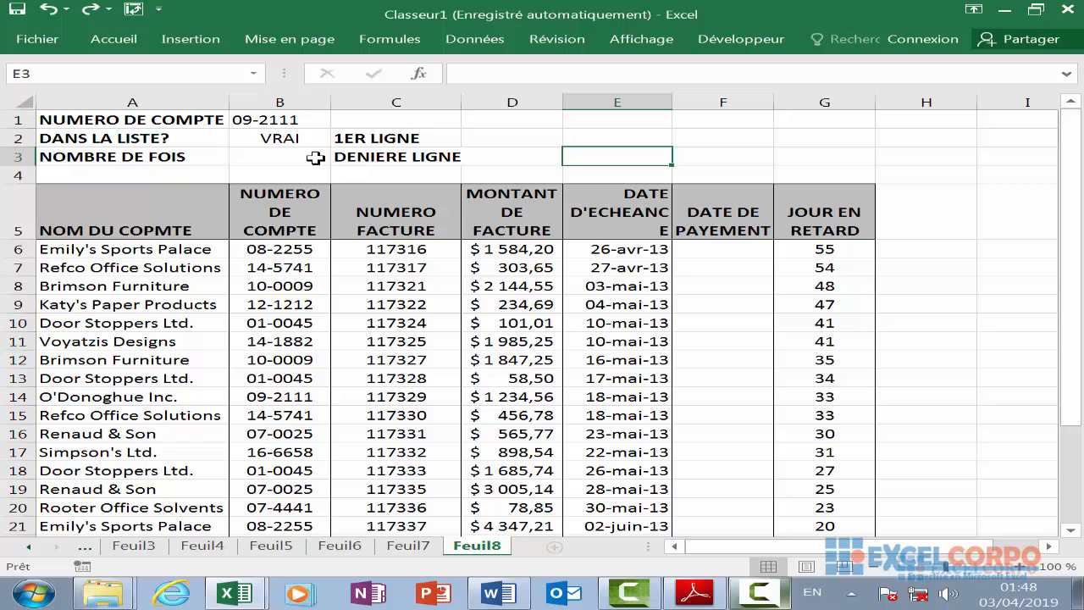
click(252, 157)
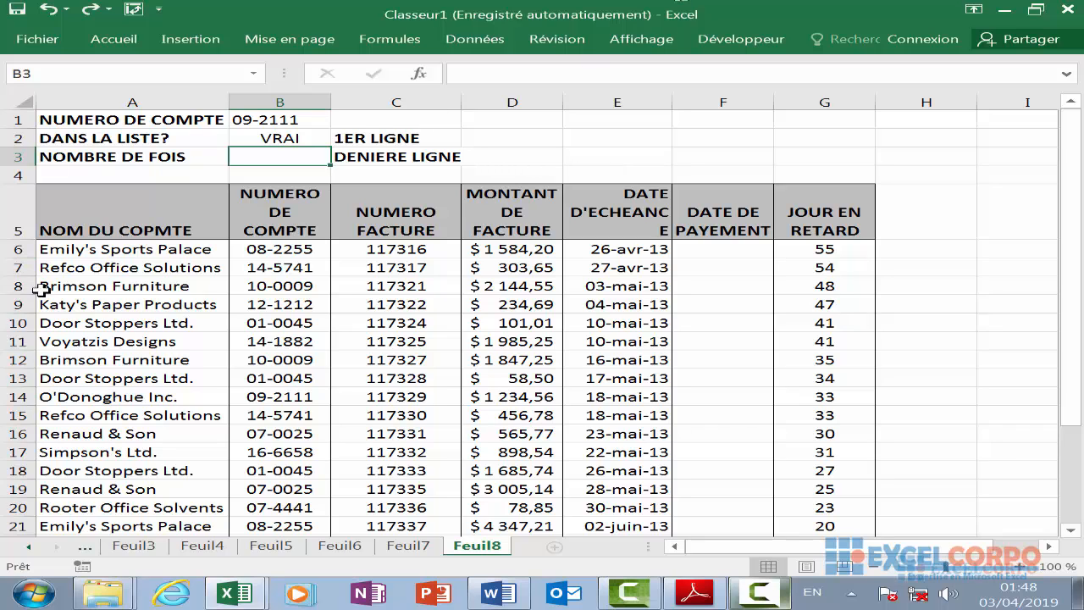
click(292, 121)
click(288, 142)
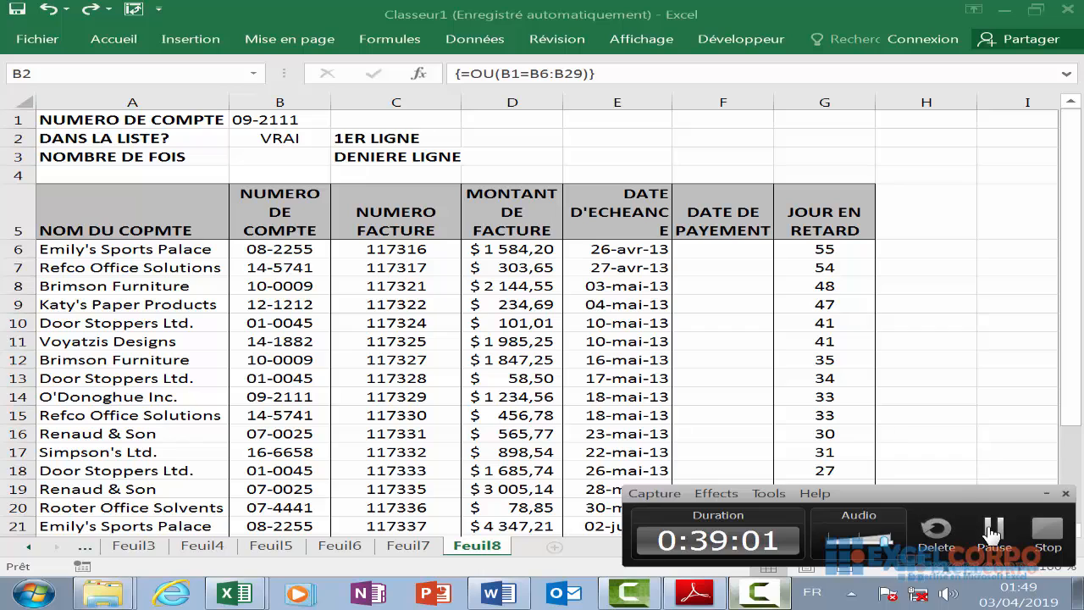
click(988, 526)
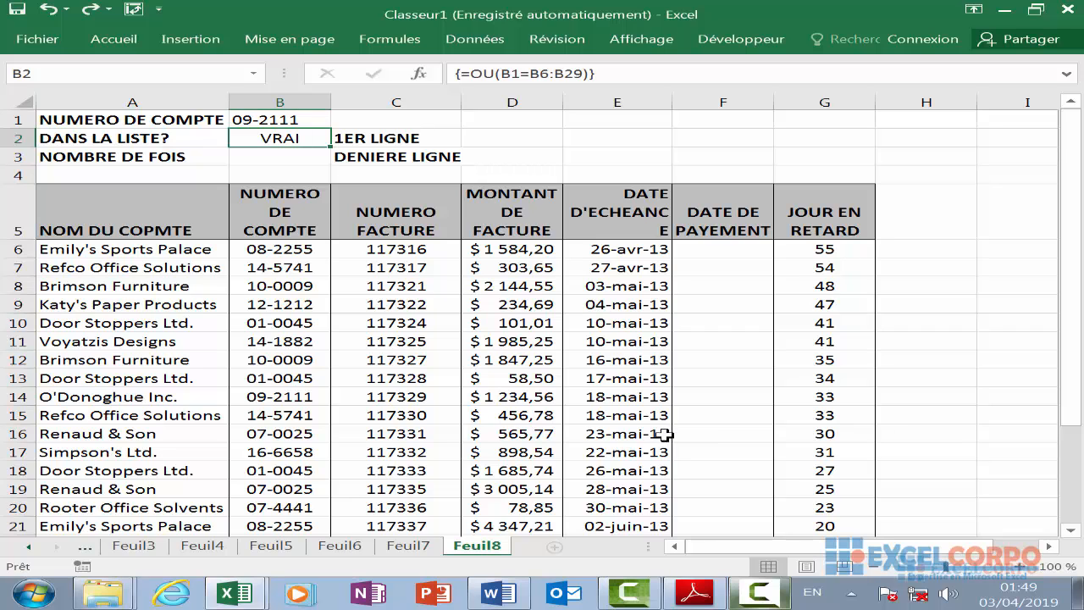
Begin the nested formula =SOMME(SI( in B3, beside NOMBRE DE FOIS.
click(292, 153)
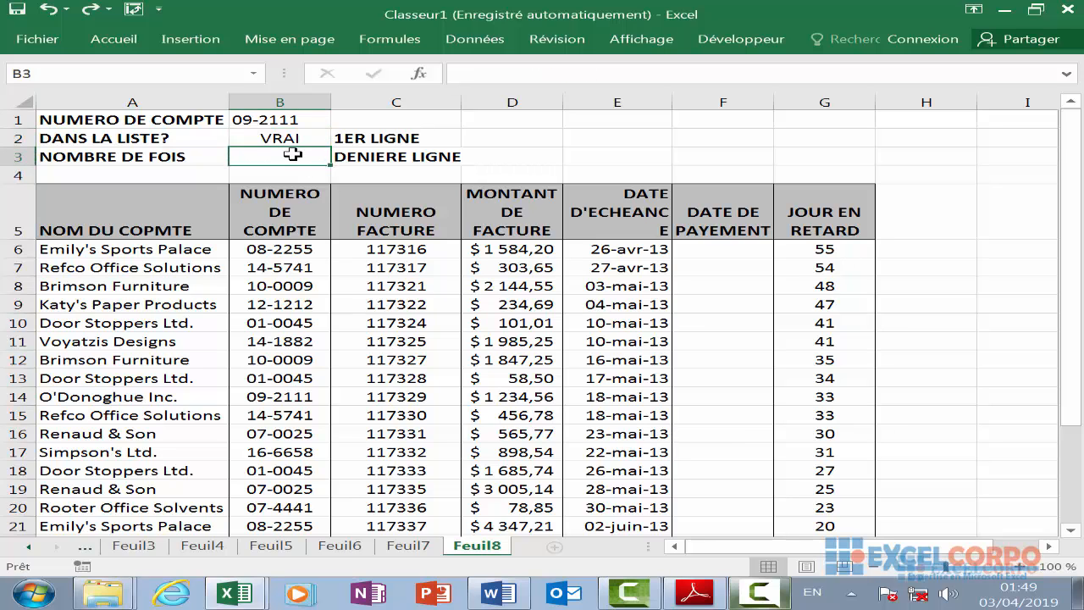
text(=)
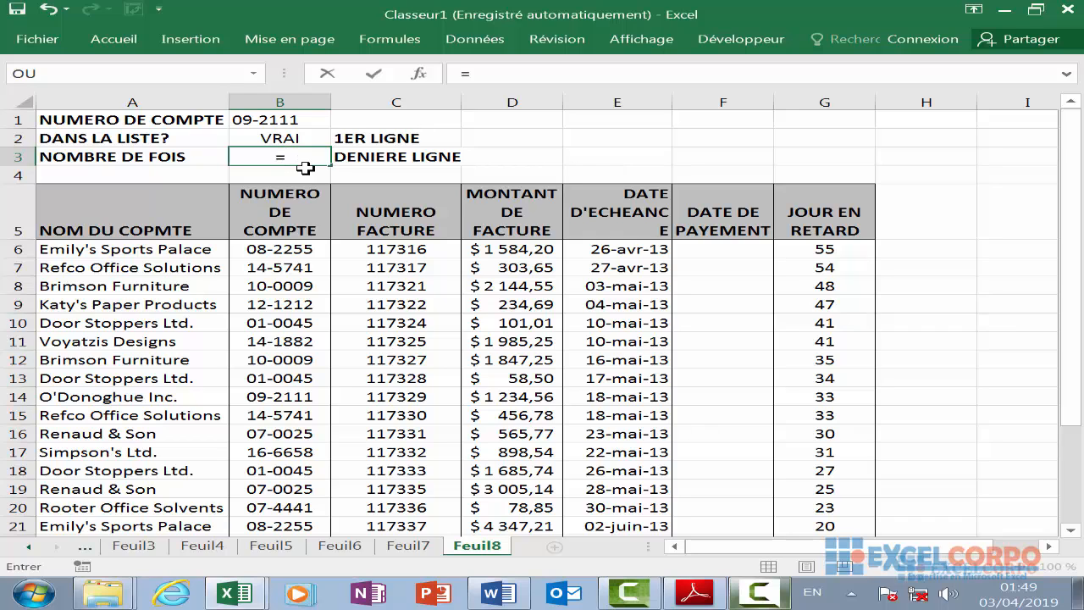
text(some)
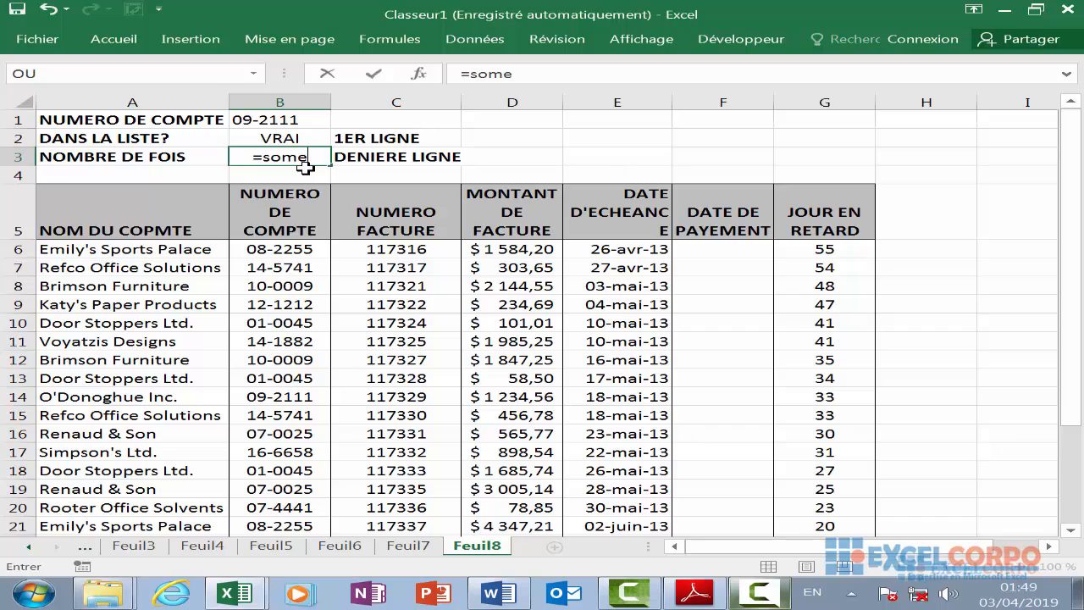
key(BackSpace)
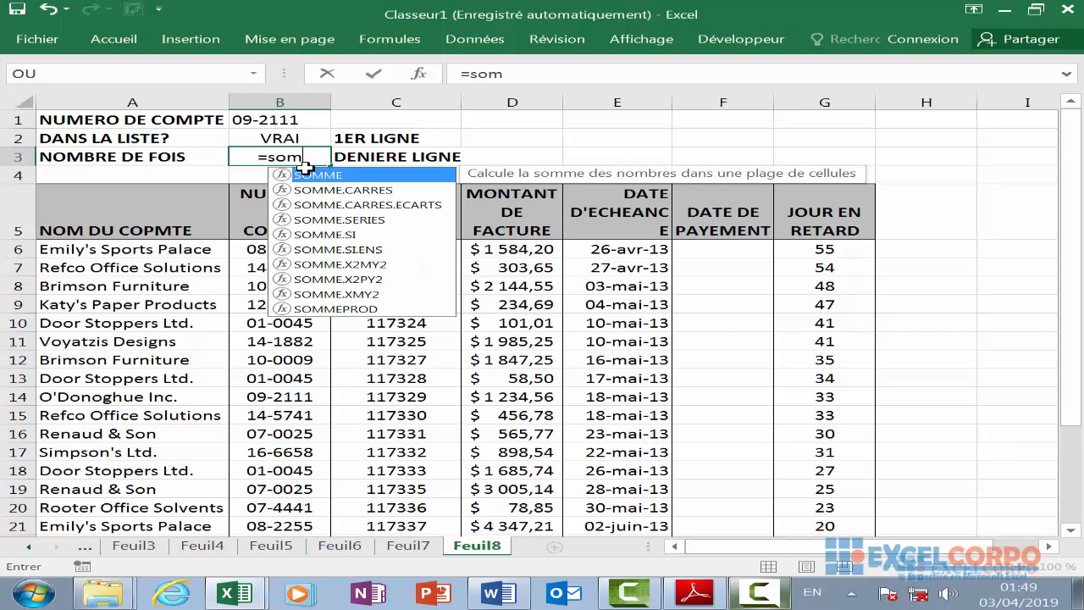
text(me)
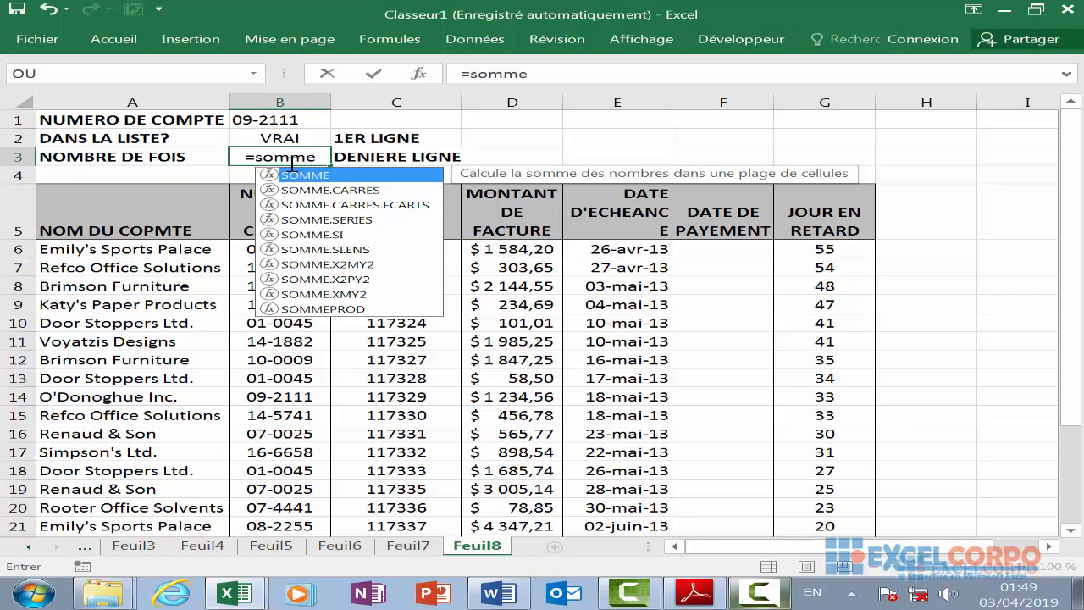
text(()
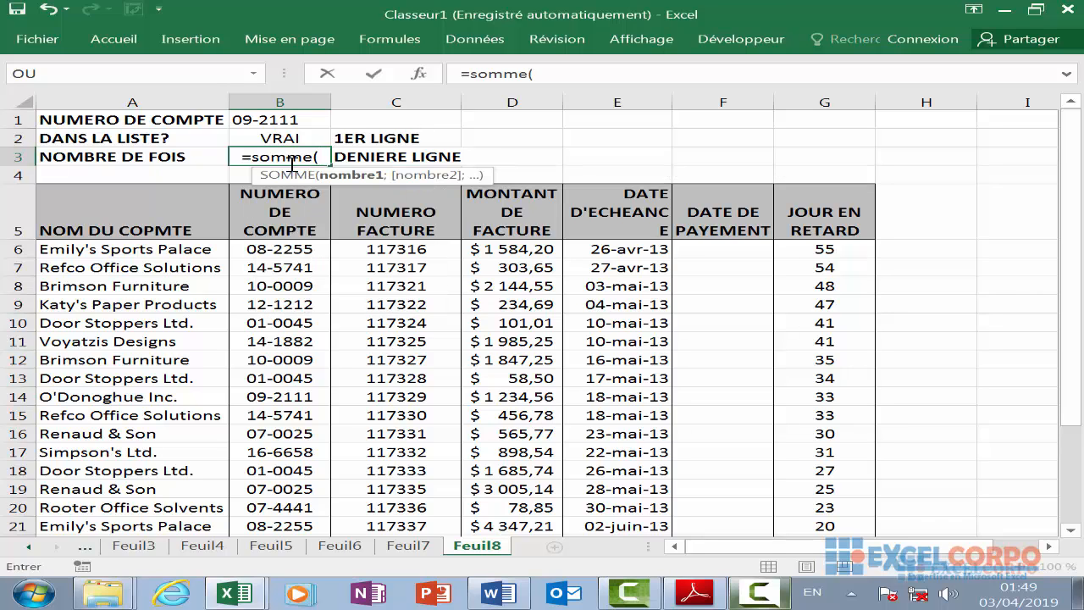
text(si)
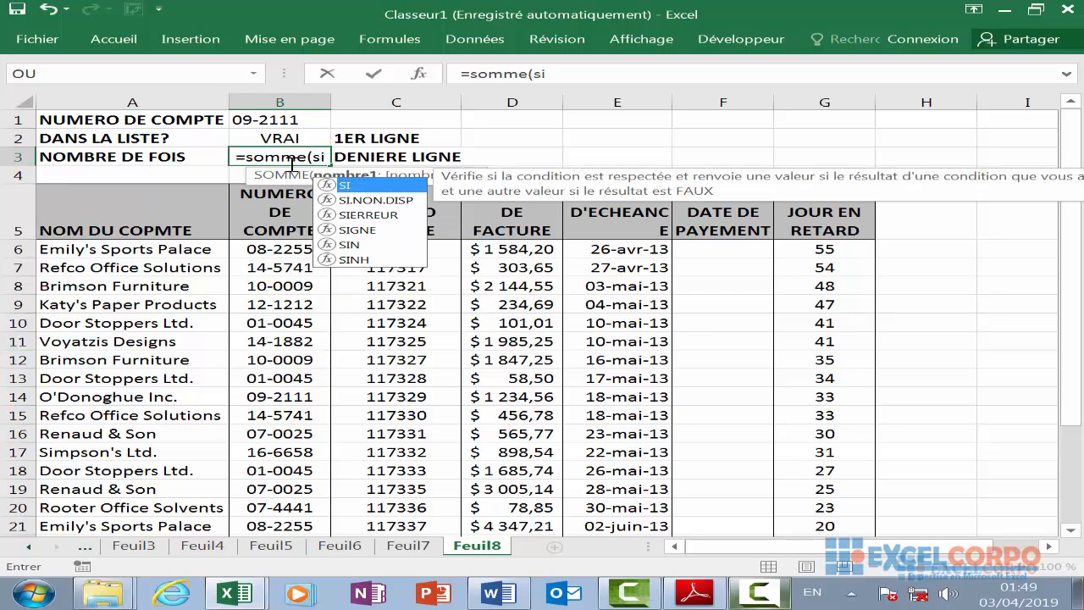
text(()
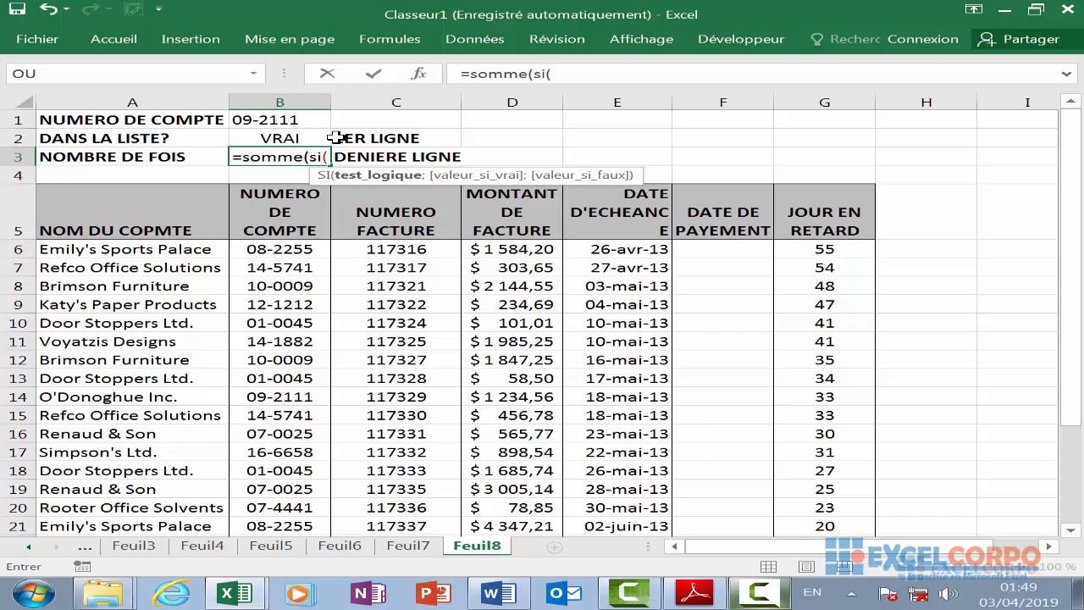
Add B1=B6:B29 as the logical test of the SI function in the B3 formula.
click(288, 120)
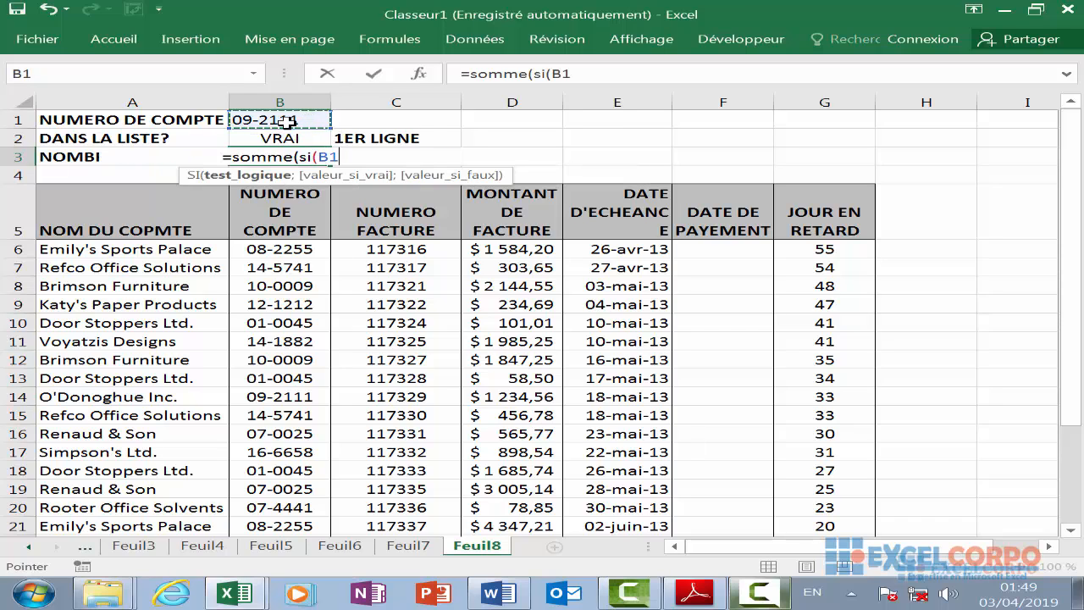
text(=)
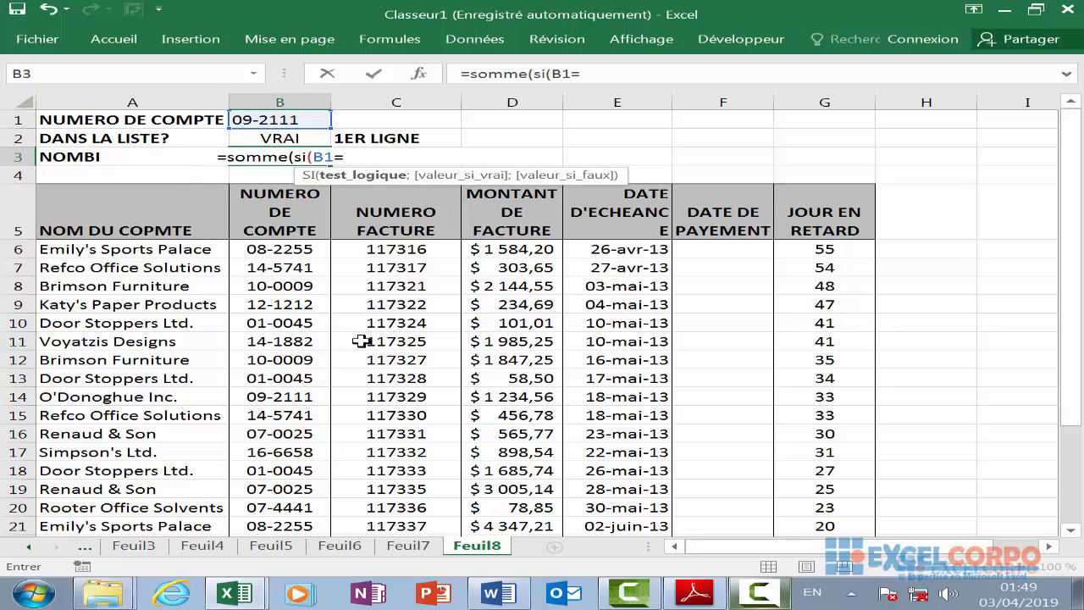
drag(298, 246, 298, 486)
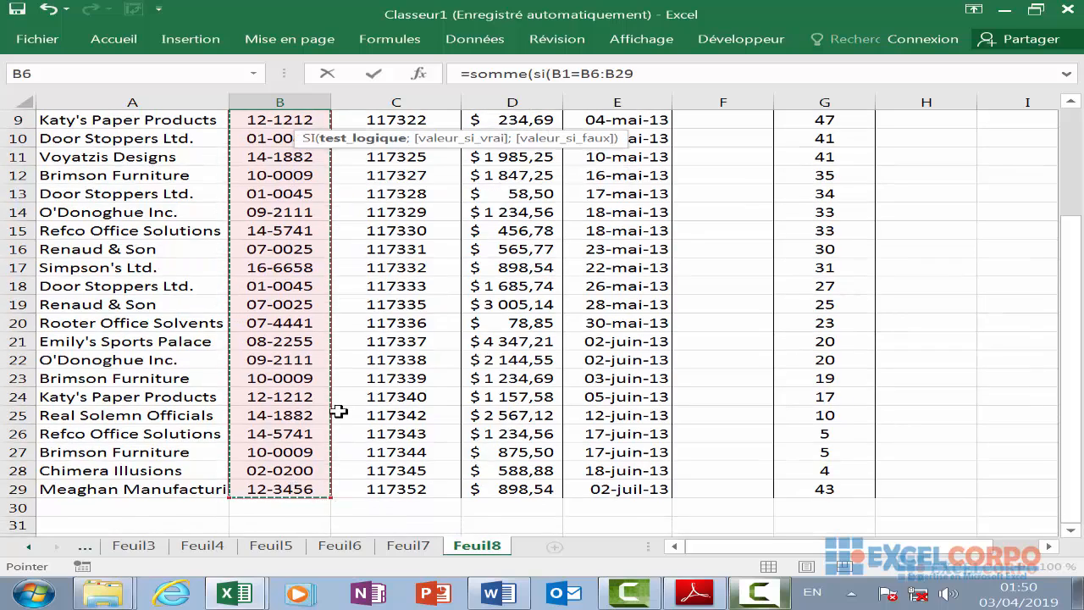
scroll(347, 415, up, 3)
text(;)
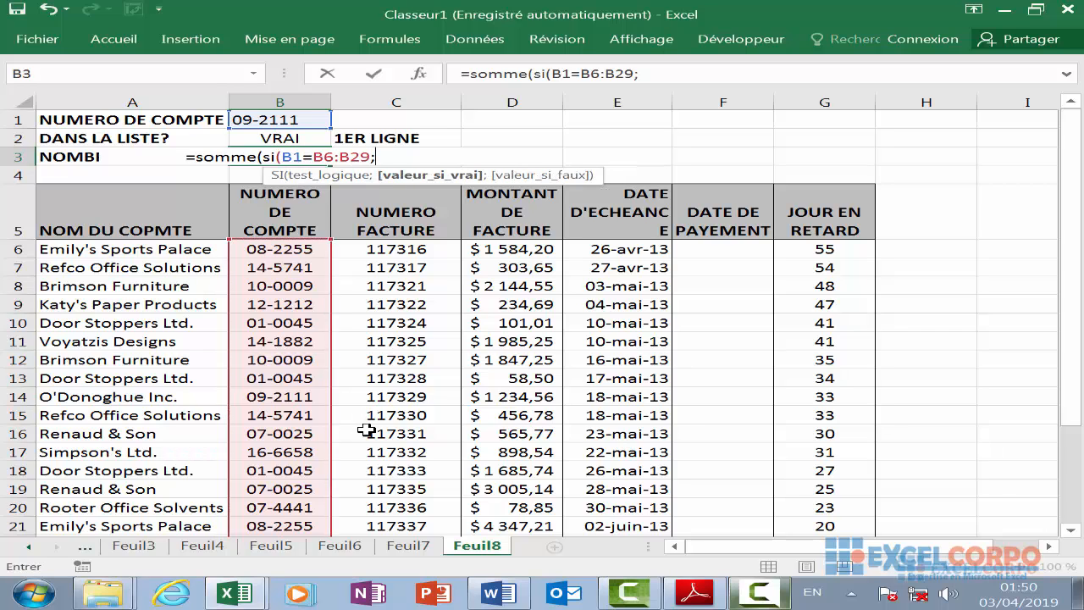
Set 1 as value-if-true and 0 as value-if-false in the B3 formula, and enter it as an array formula.
text(1)
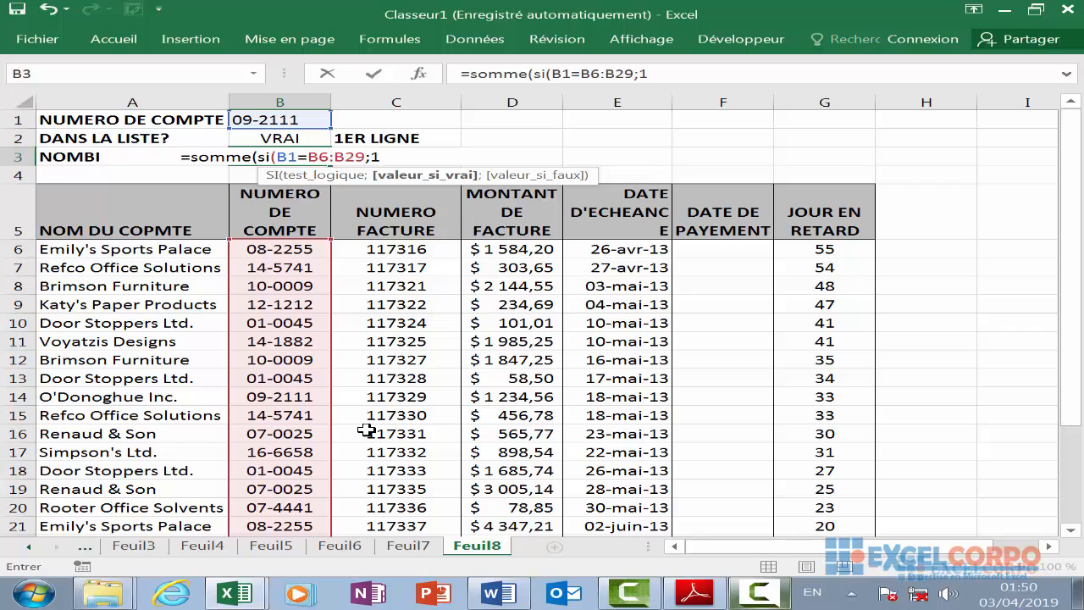
text(;0)
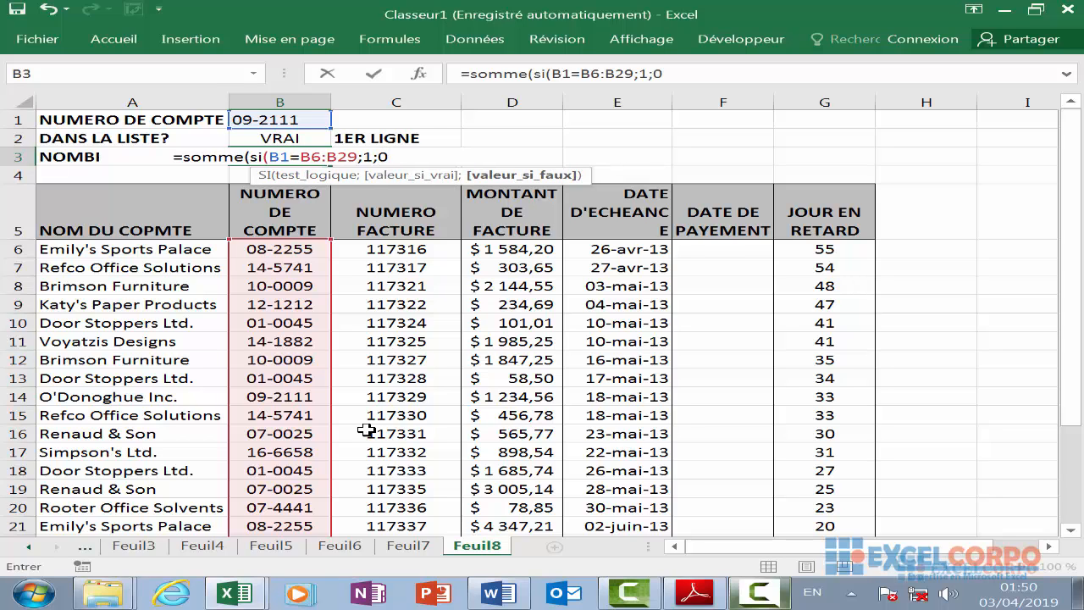
text())
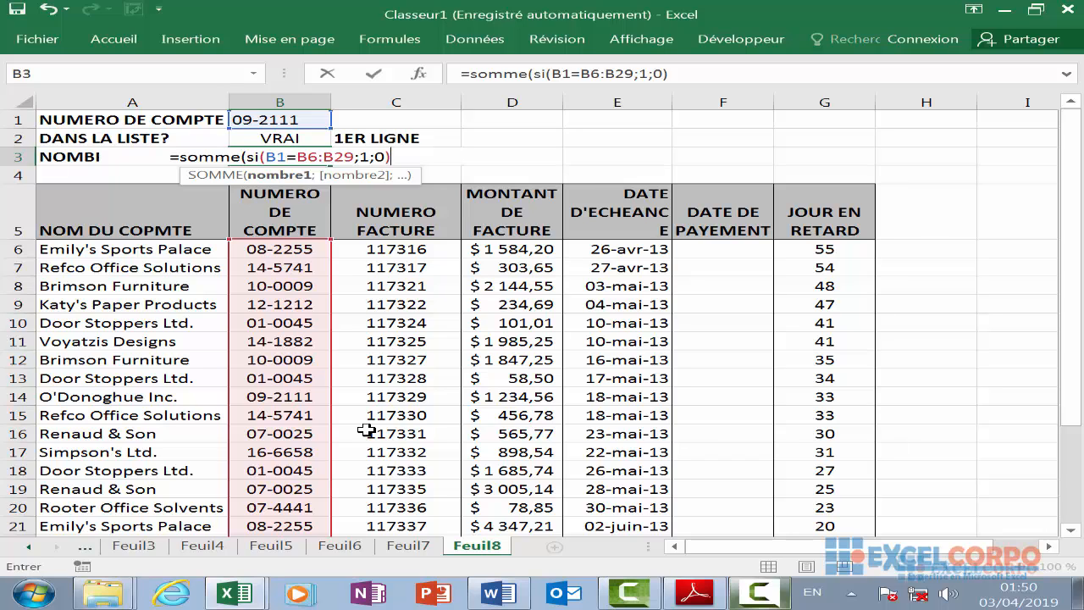
text())
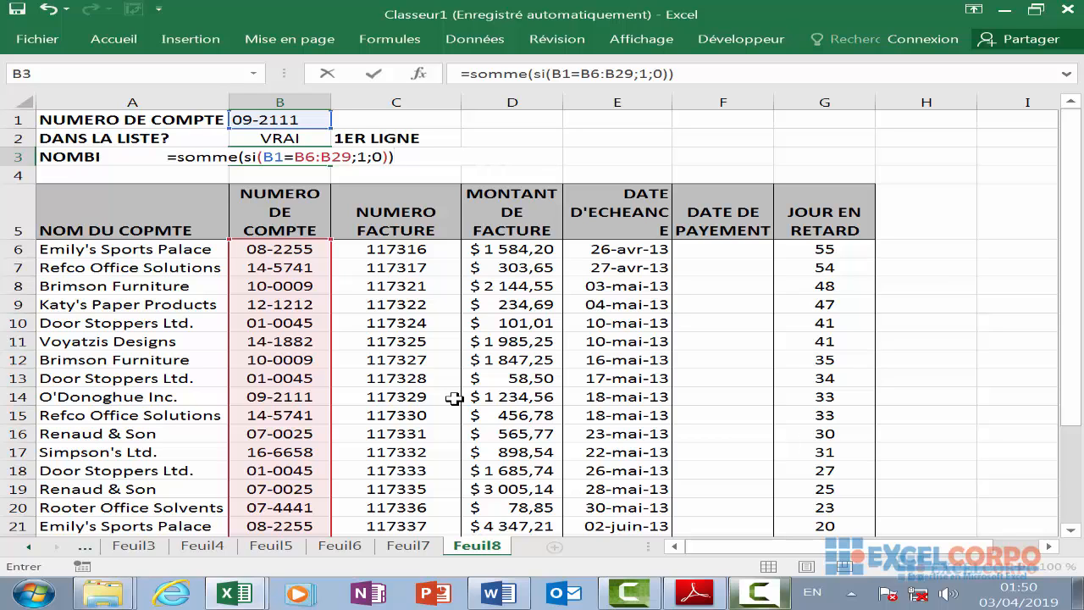
key(ctrl+shift+Return)
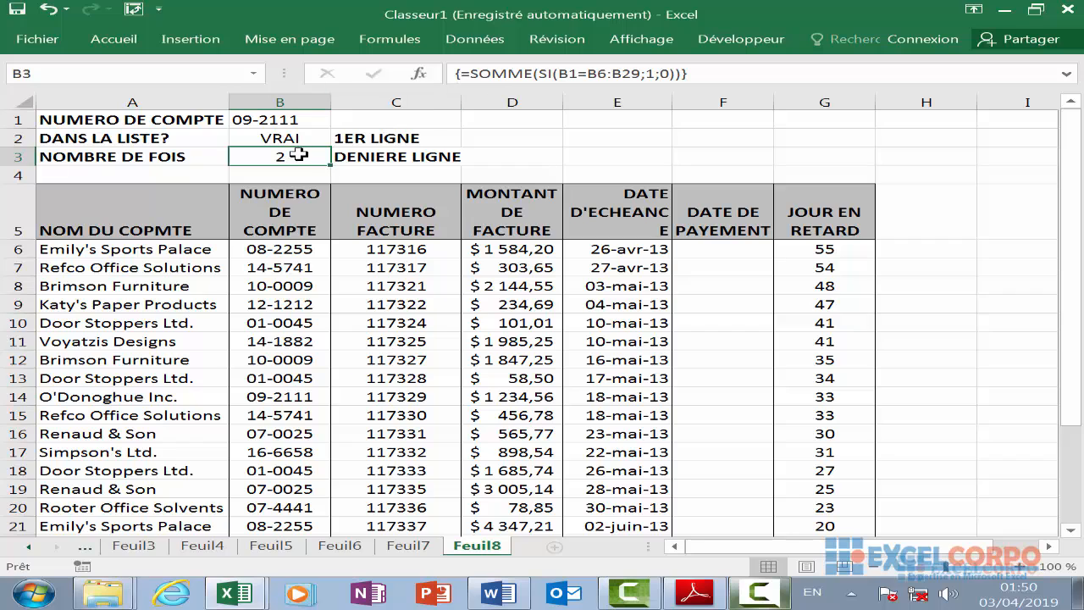
Inspect the SOMME and SI arguments of the counting formula in B3 and recommit it as an array formula.
click(285, 116)
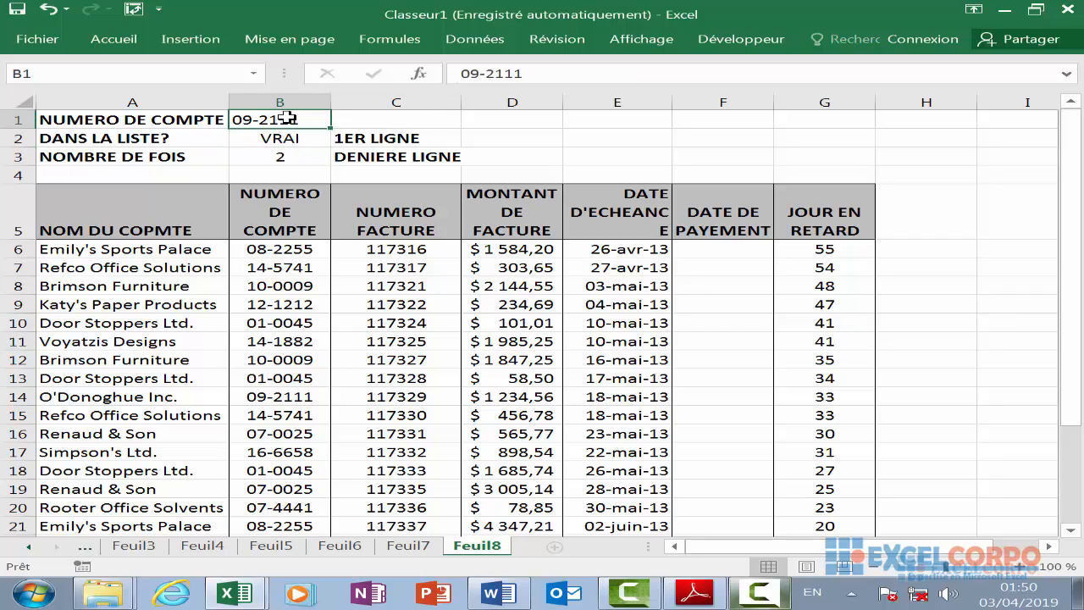
click(288, 156)
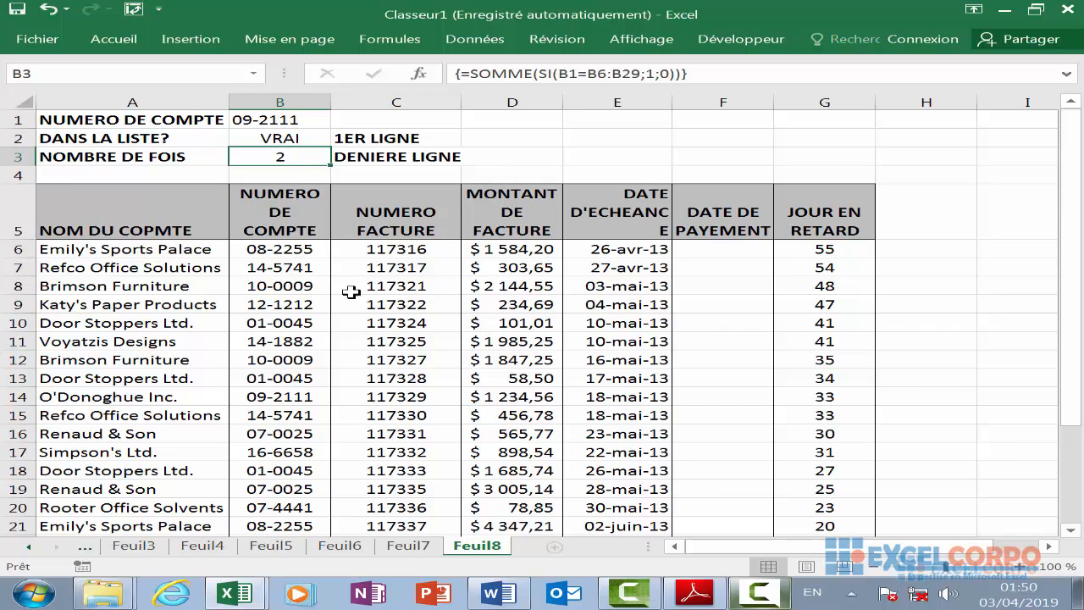
click(758, 593)
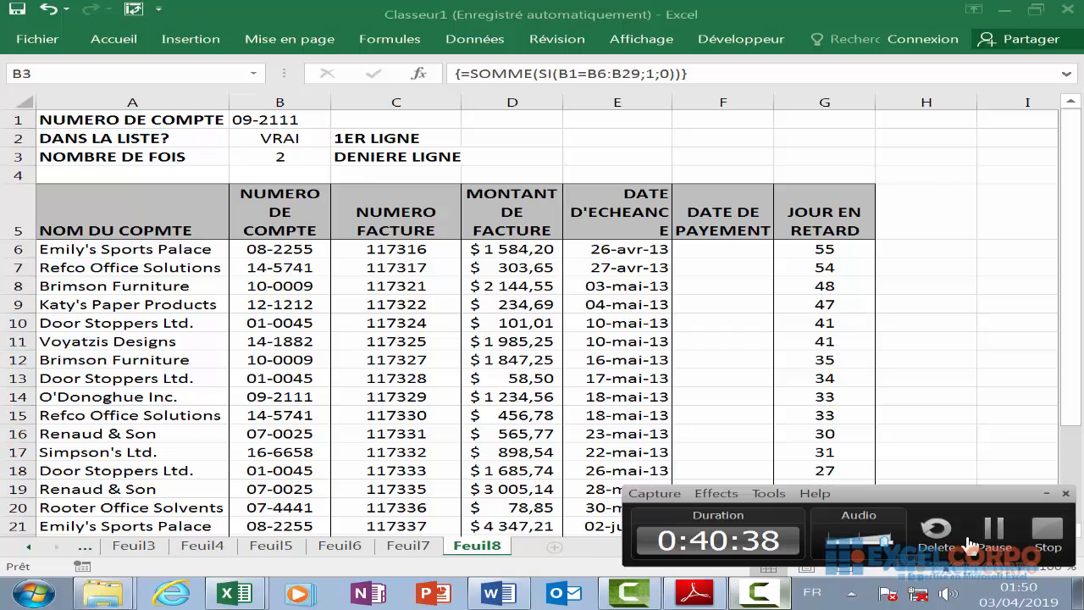
click(997, 531)
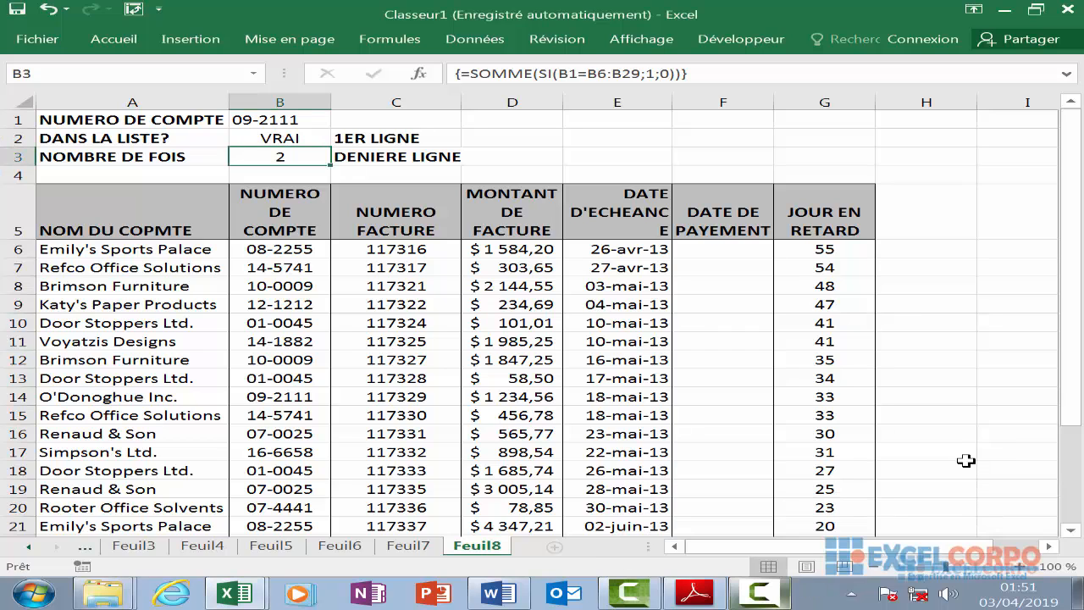
click(497, 77)
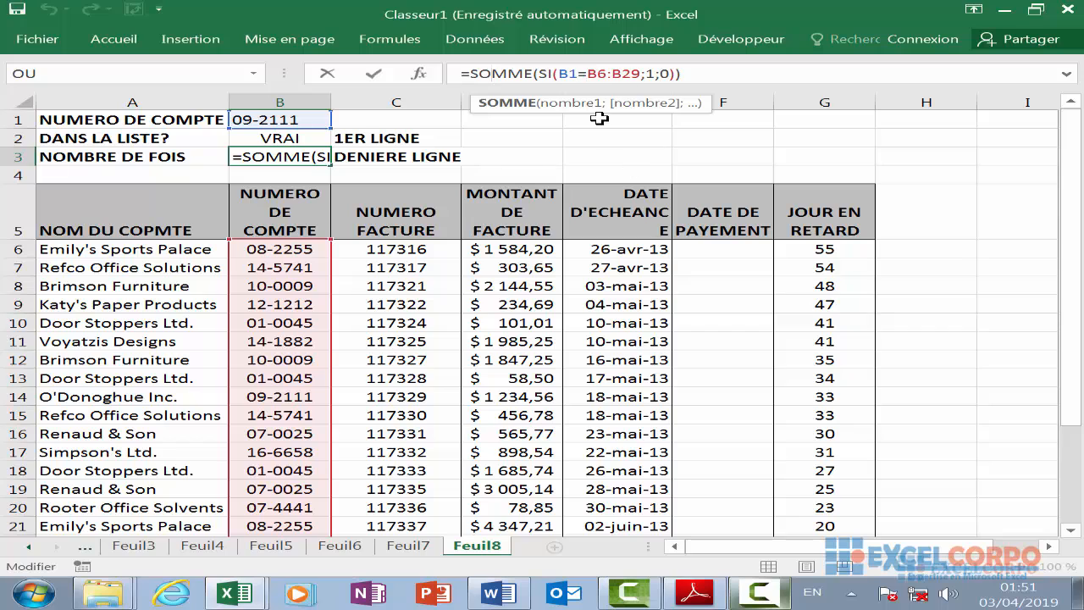
click(683, 75)
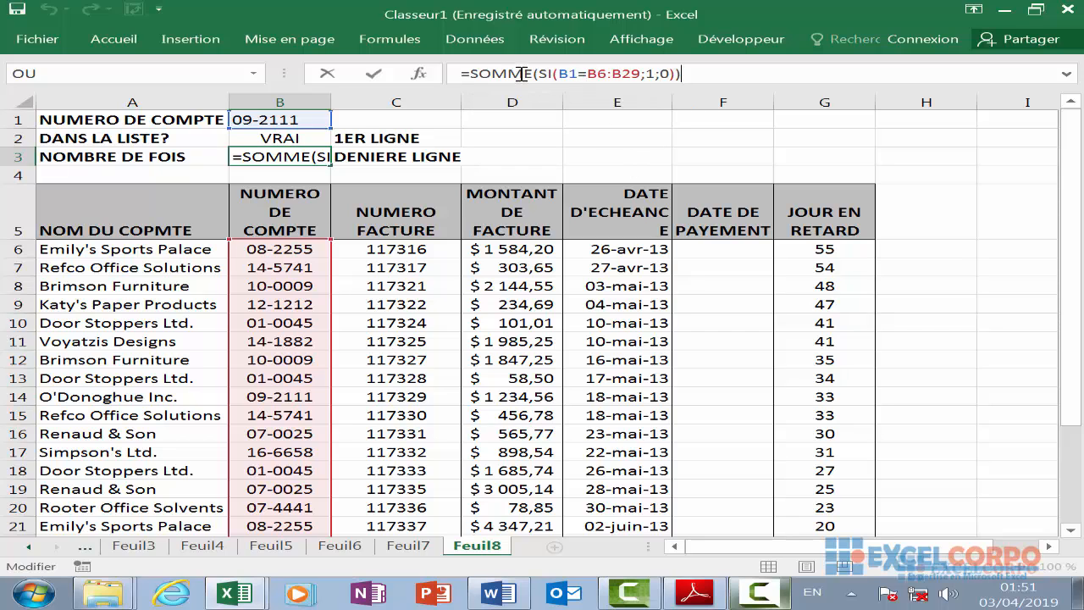
click(578, 74)
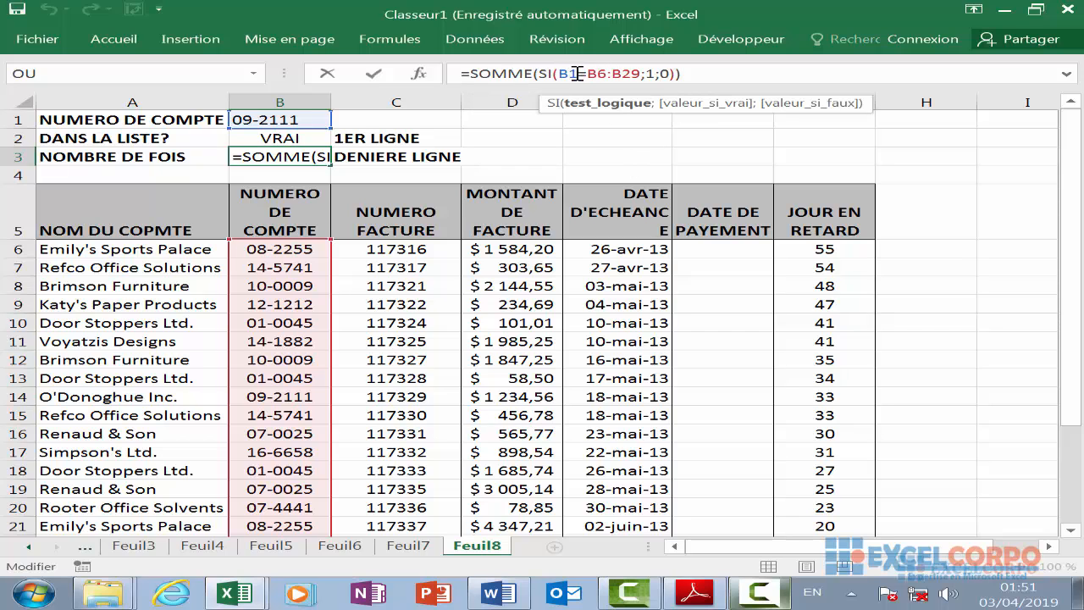
double_click(569, 74)
key(ctrl+shift+Return)
click(288, 150)
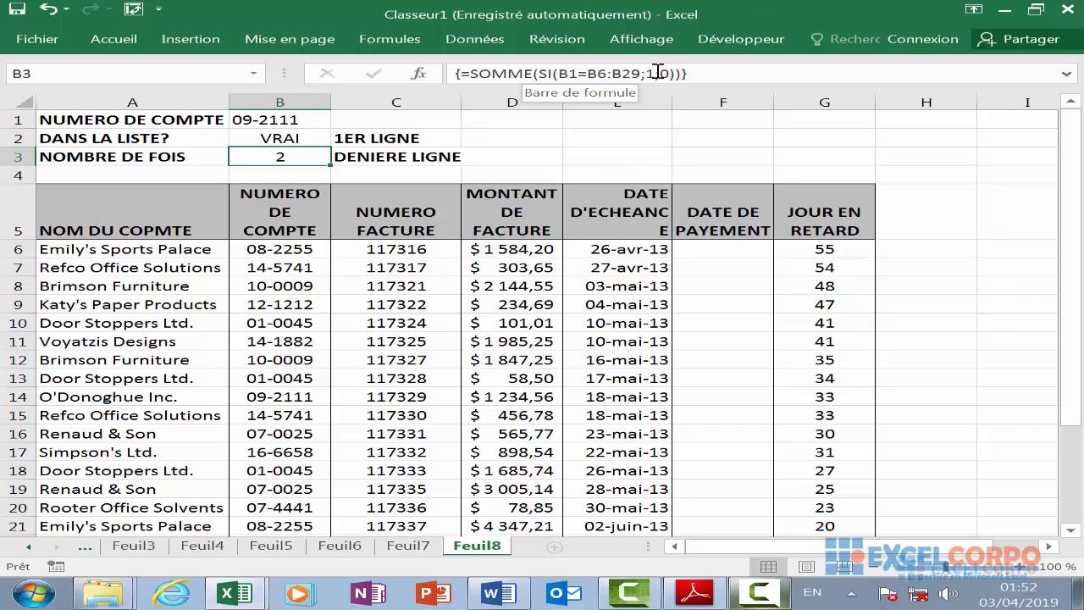
click(559, 161)
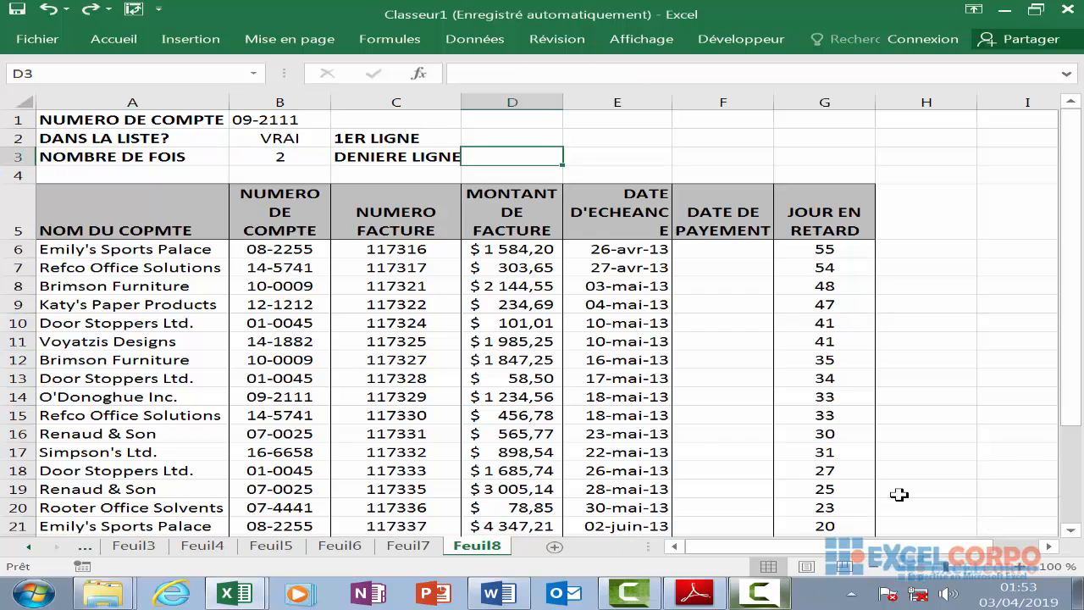
click(424, 139)
click(490, 139)
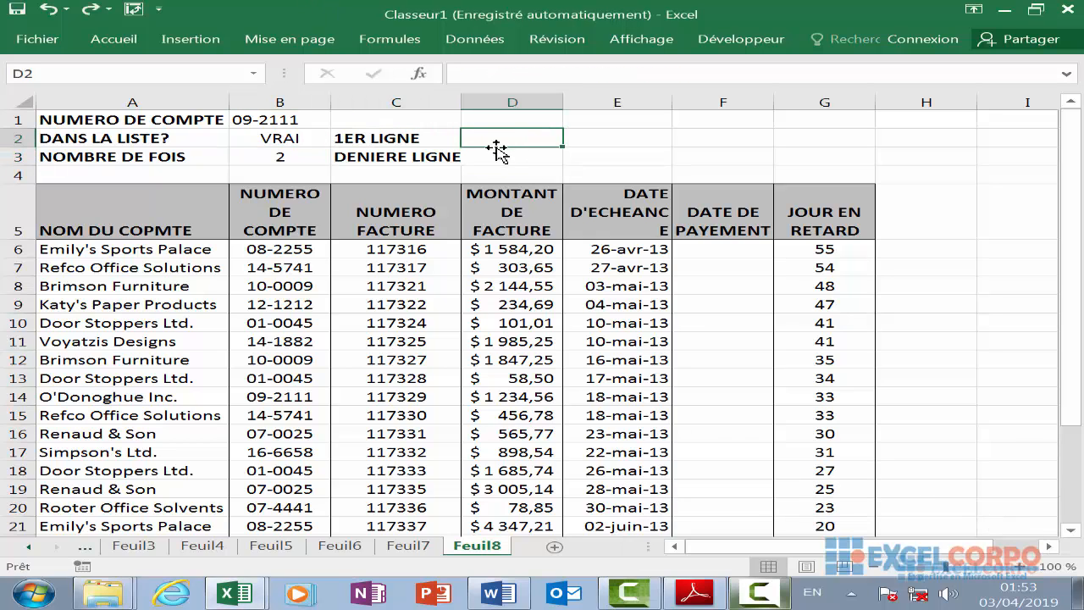
click(496, 153)
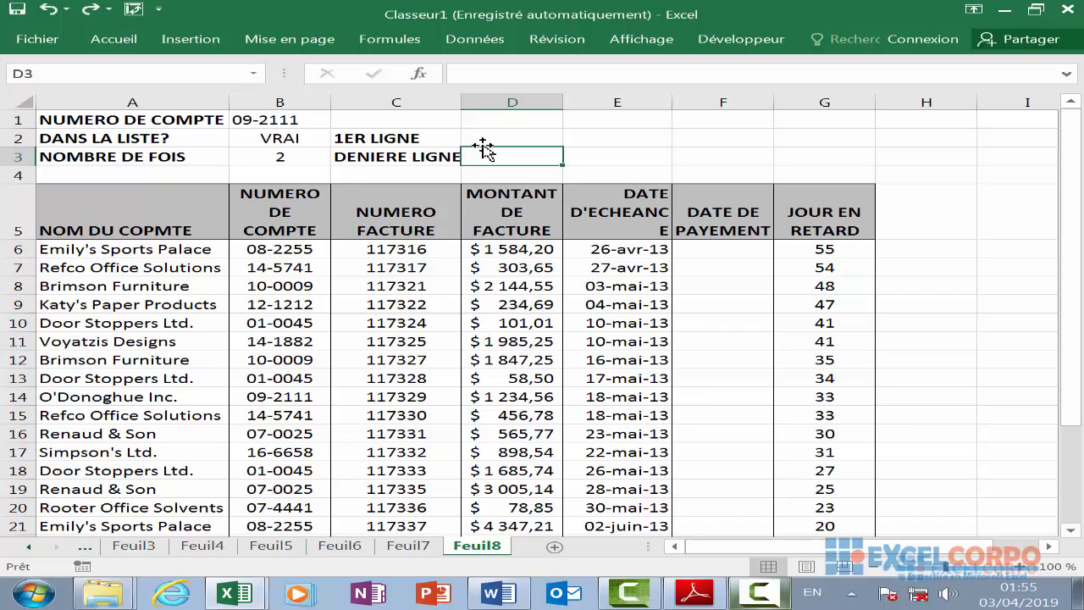
Begin the formula =MIN(SI( in D2, beside 1ER LIGNE, with B1=B6:B29 as the logical test.
click(507, 139)
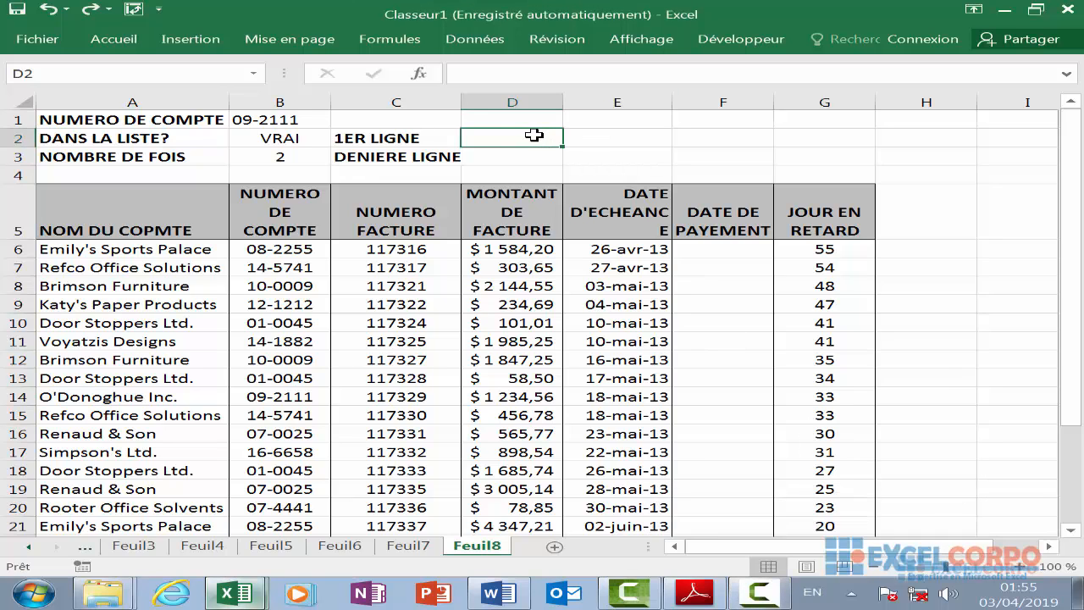
text(=)
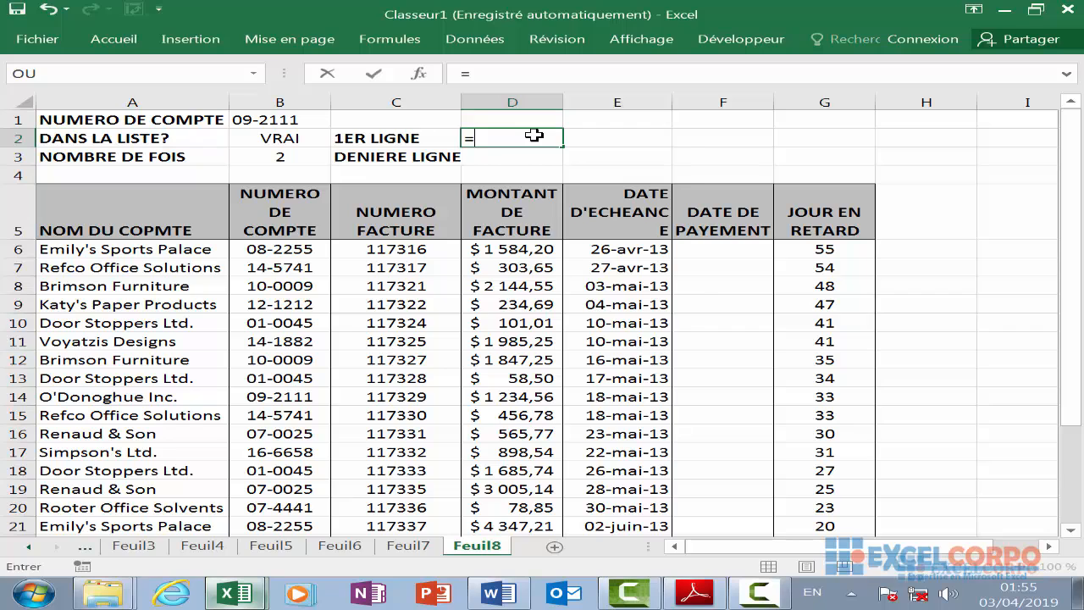
text(min)
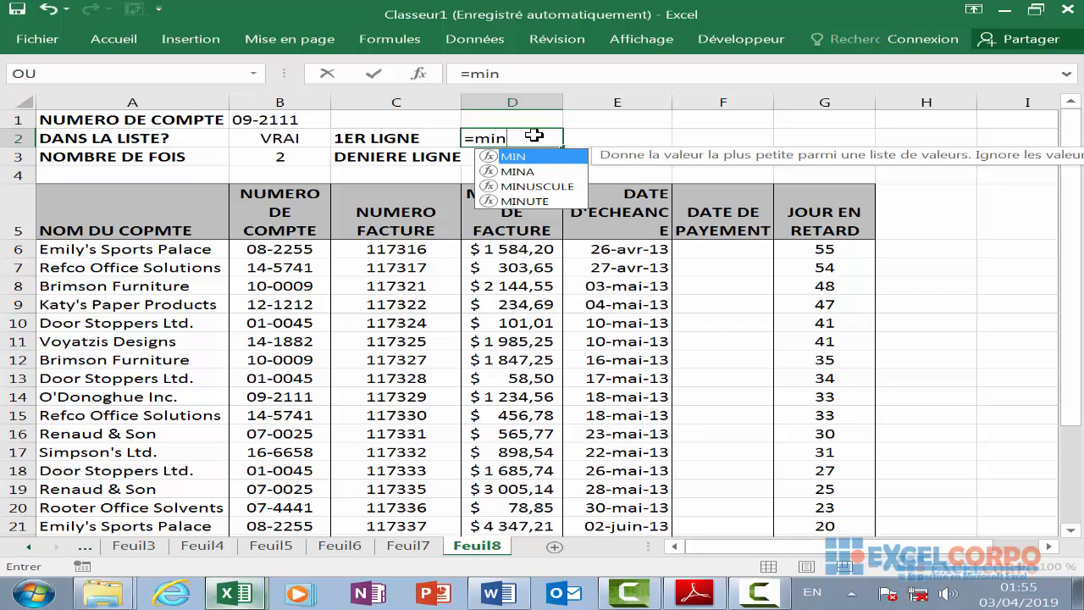
text((si)
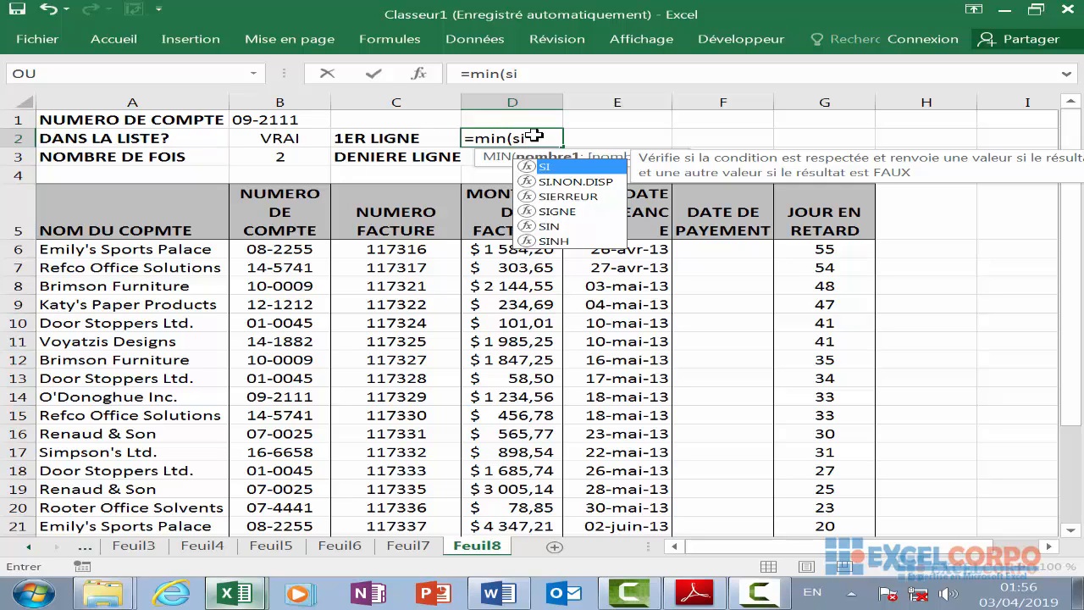
text(()
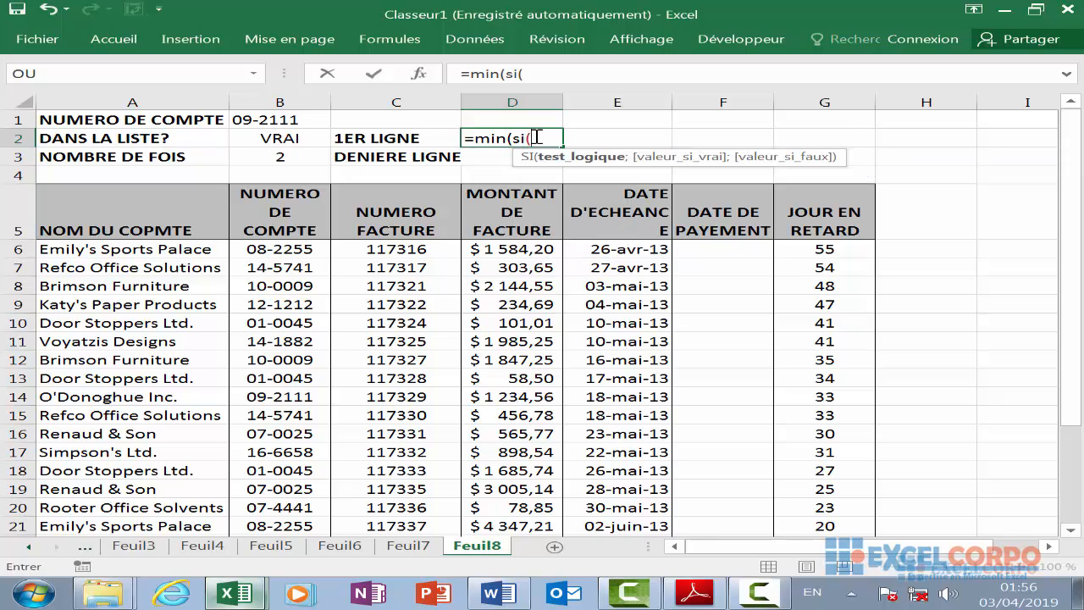
click(273, 120)
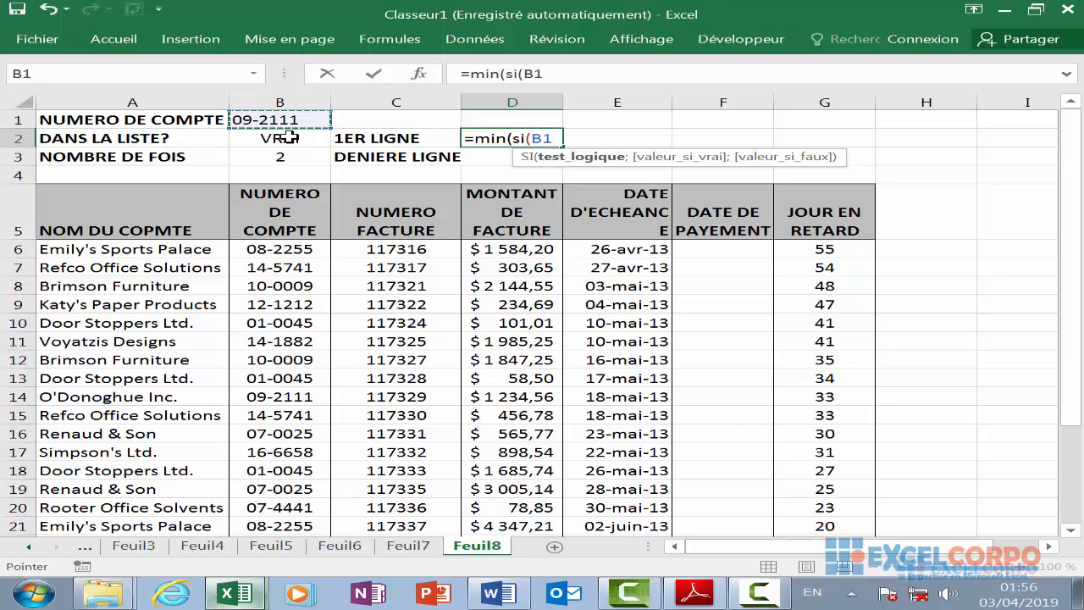
text(=)
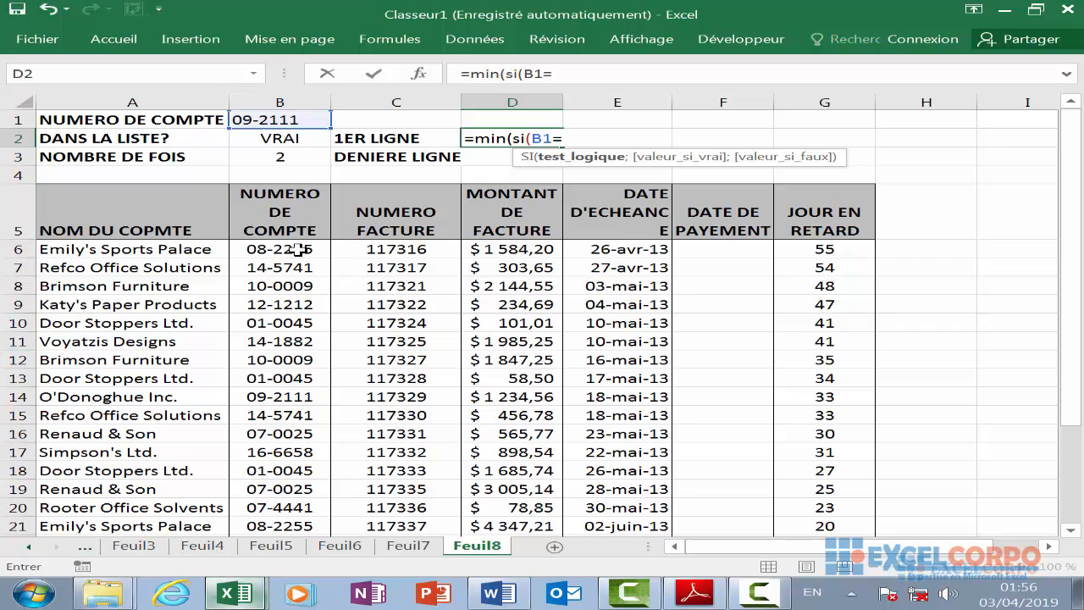
drag(299, 249, 539, 442)
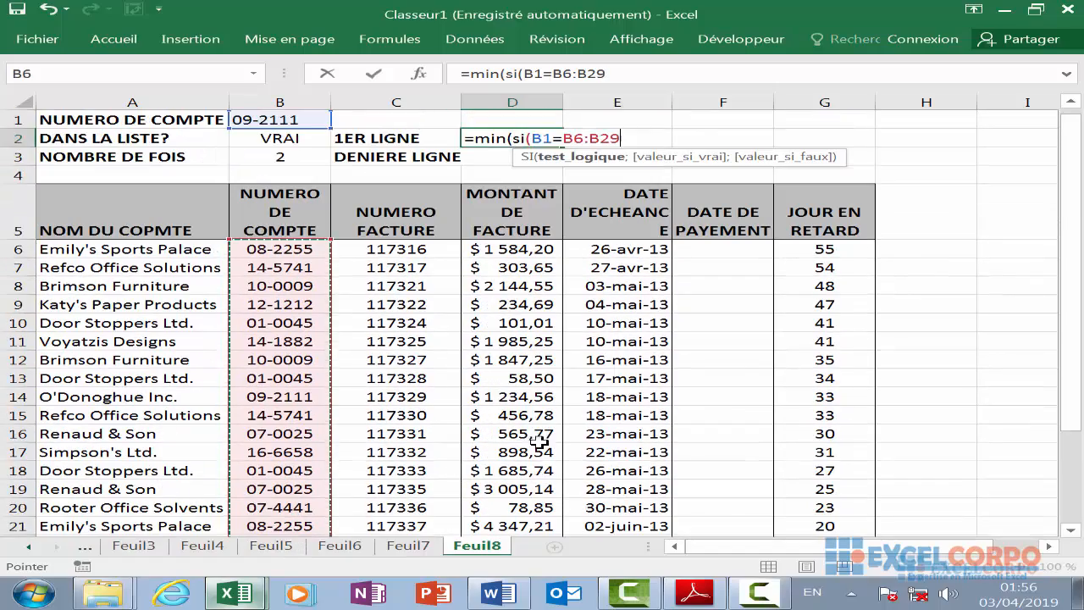
Set LIGNE(B6:B29) as value-if-true and "" as value-if-false in the D2 formula, and enter it as an array formula.
text(;)
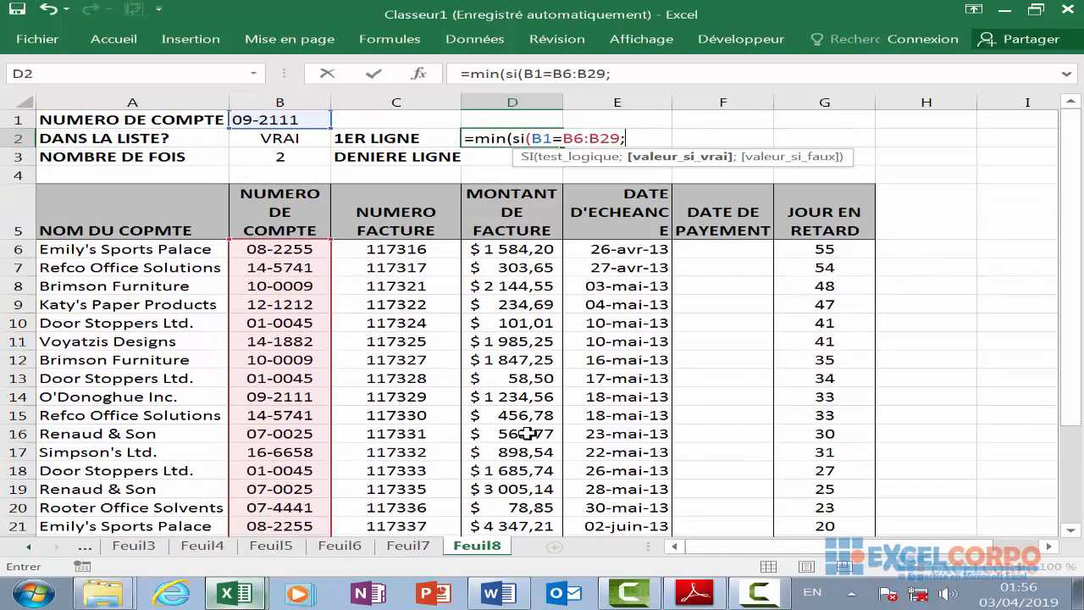
text(li)
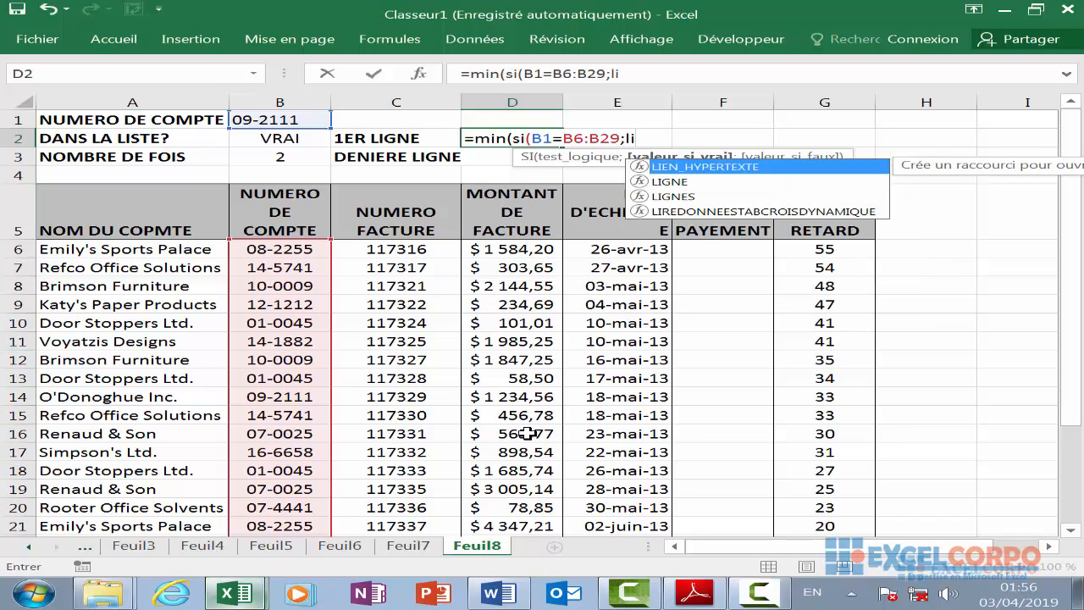
text(gne)
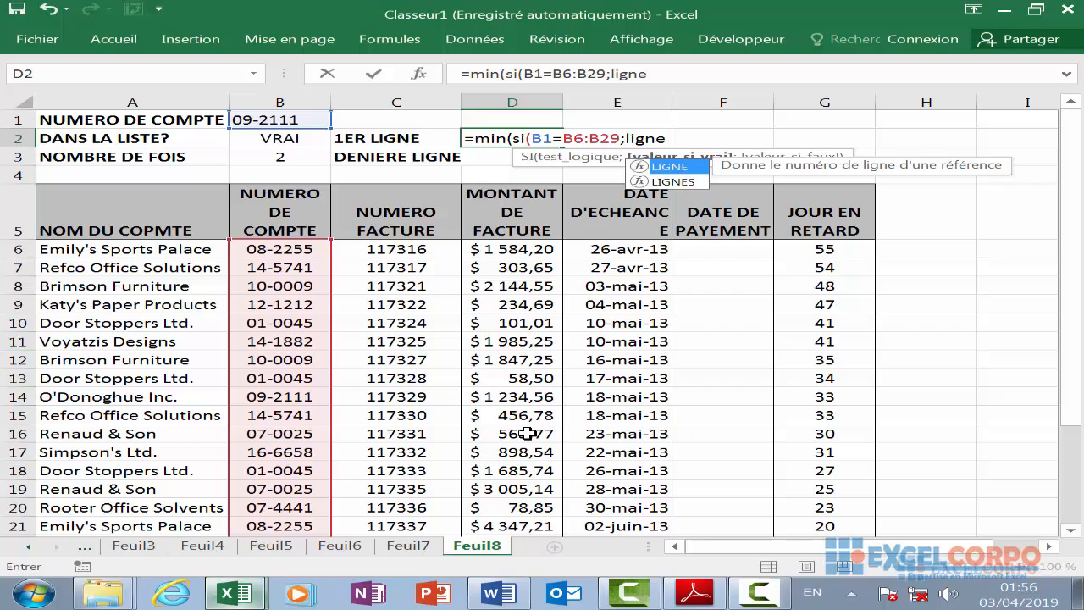
text(()
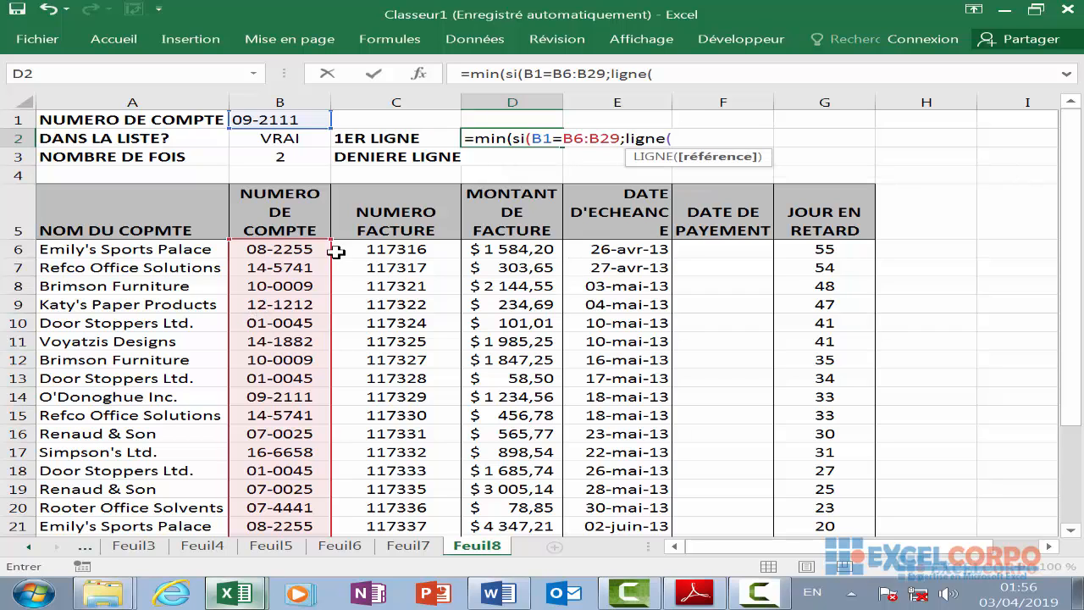
drag(285, 249, 279, 537)
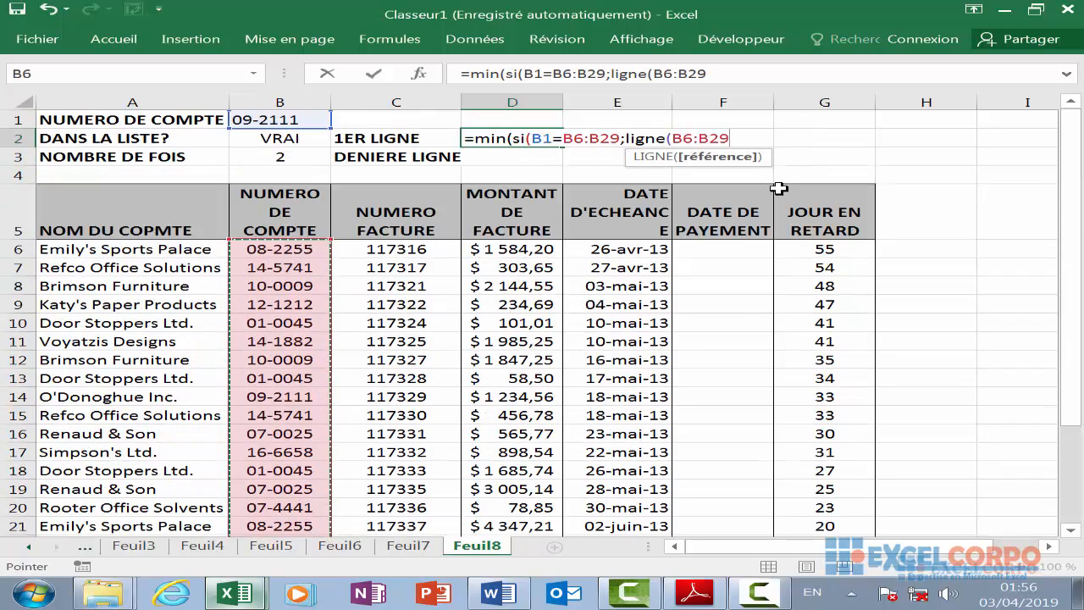
text();)
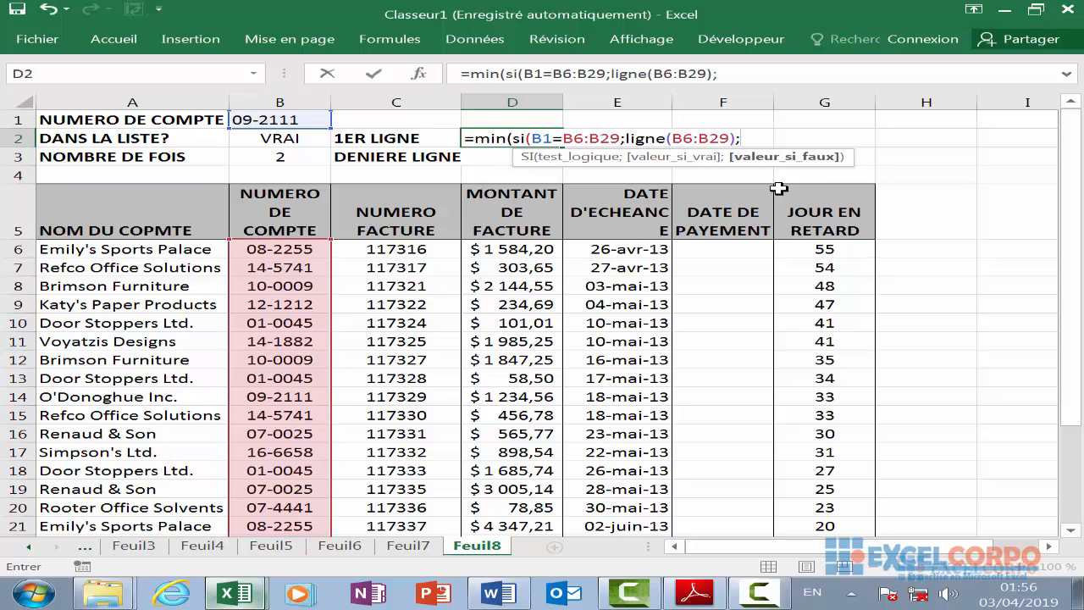
text(""))
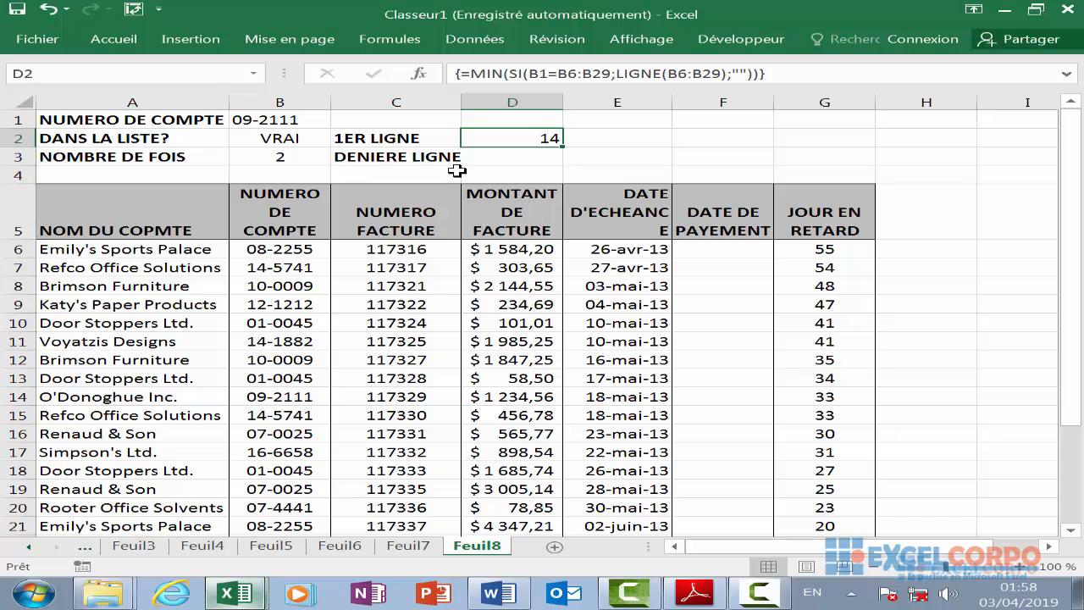
Begin the formula =MAX(SI( in D3, beside DENIERE LIGNE, with B1=B6:B29 as the logical test.
click(523, 157)
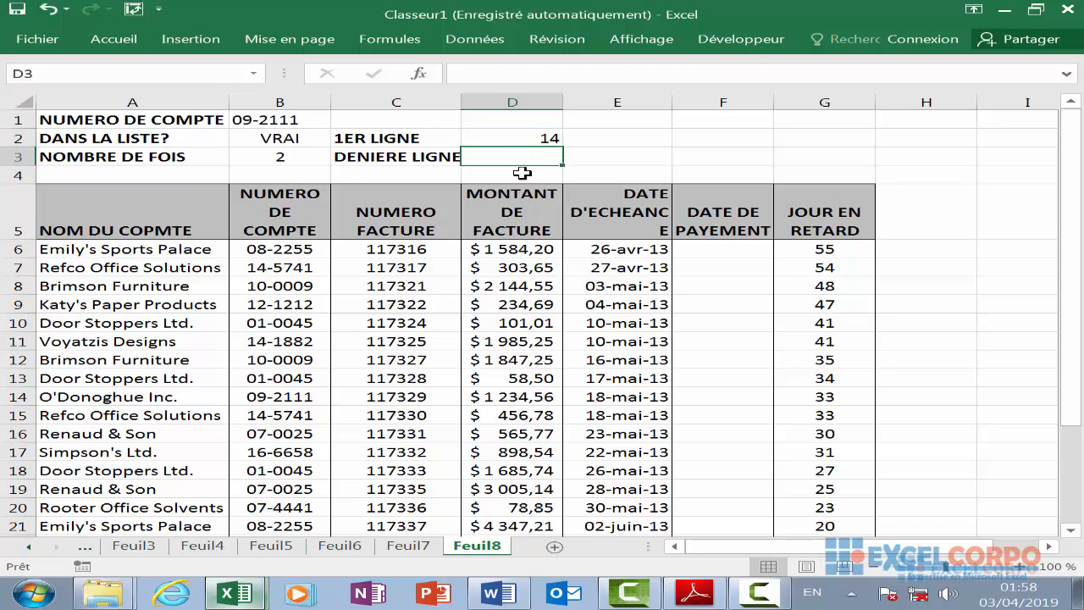
text(=max)
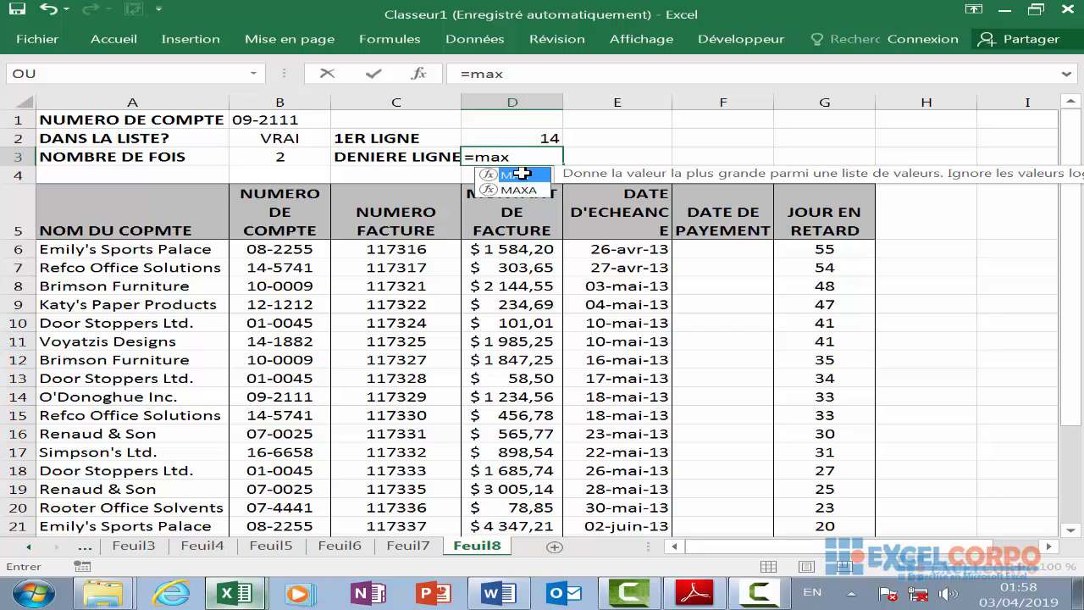
text((si)
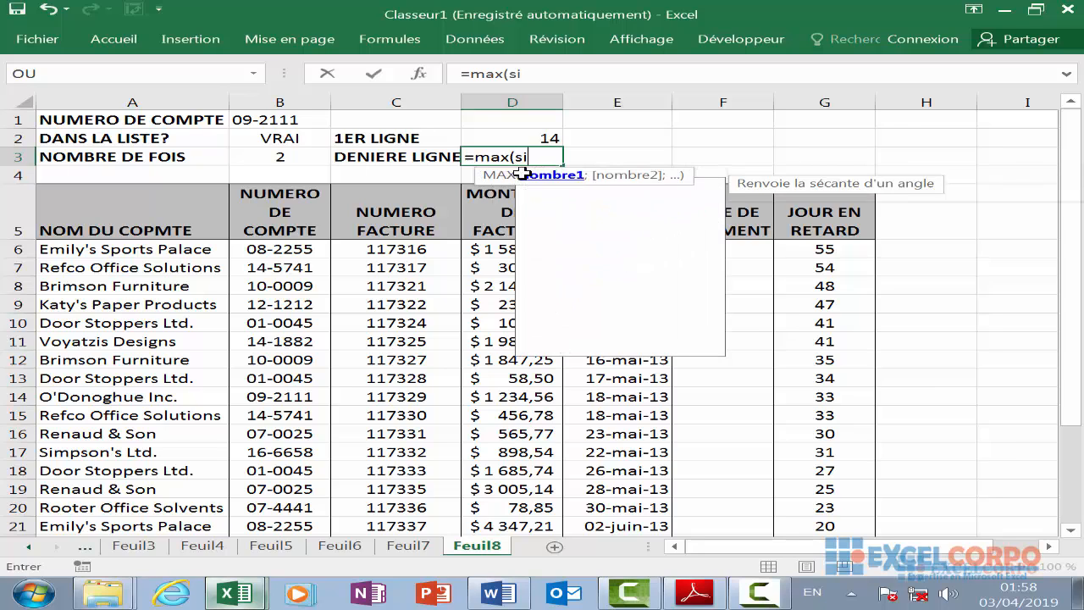
text((?)
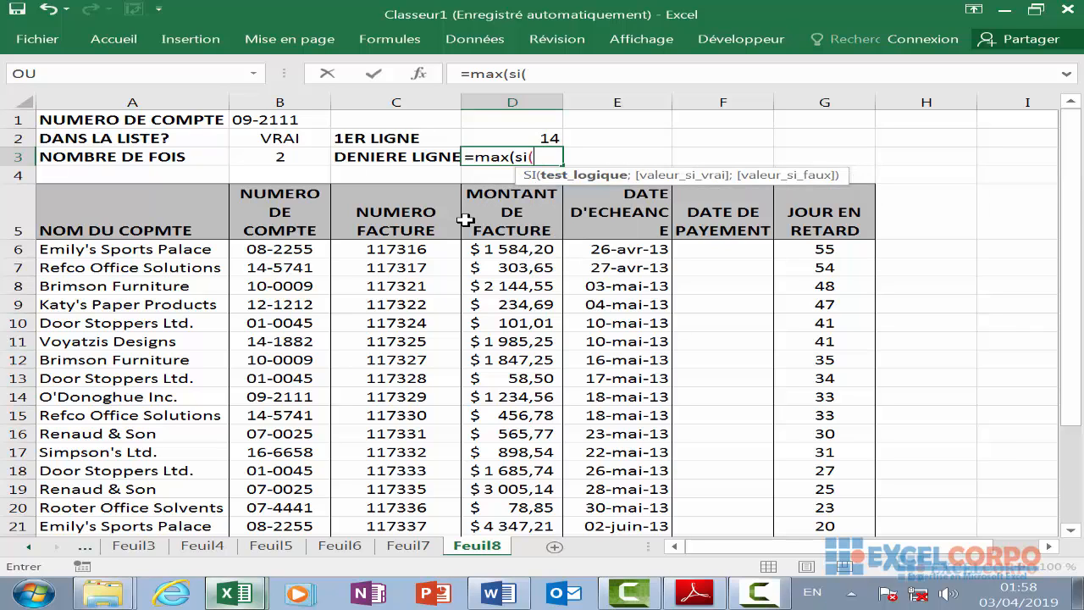
click(294, 111)
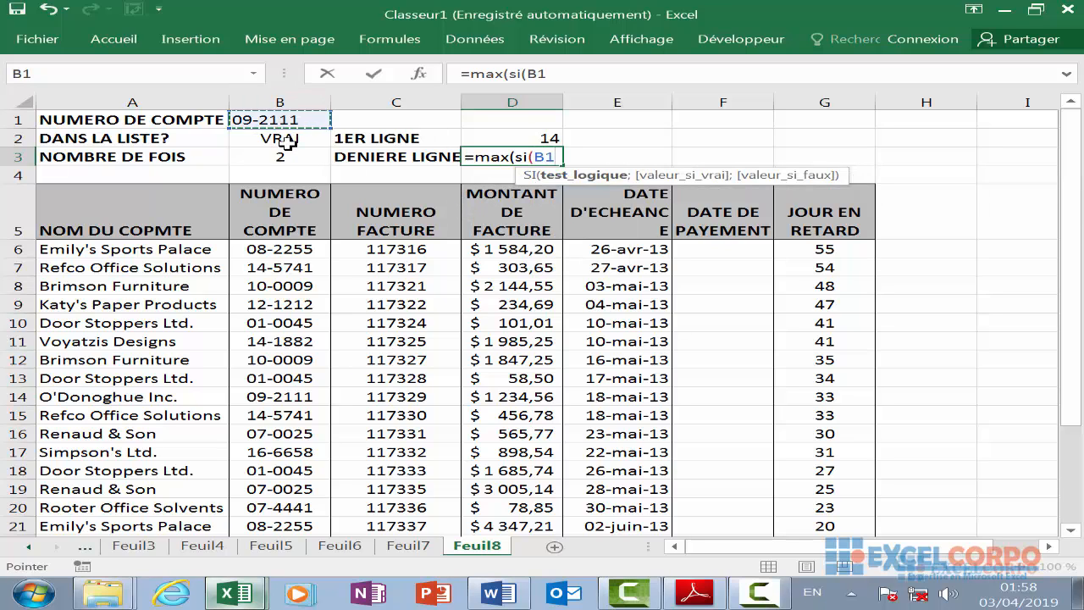
text(=)
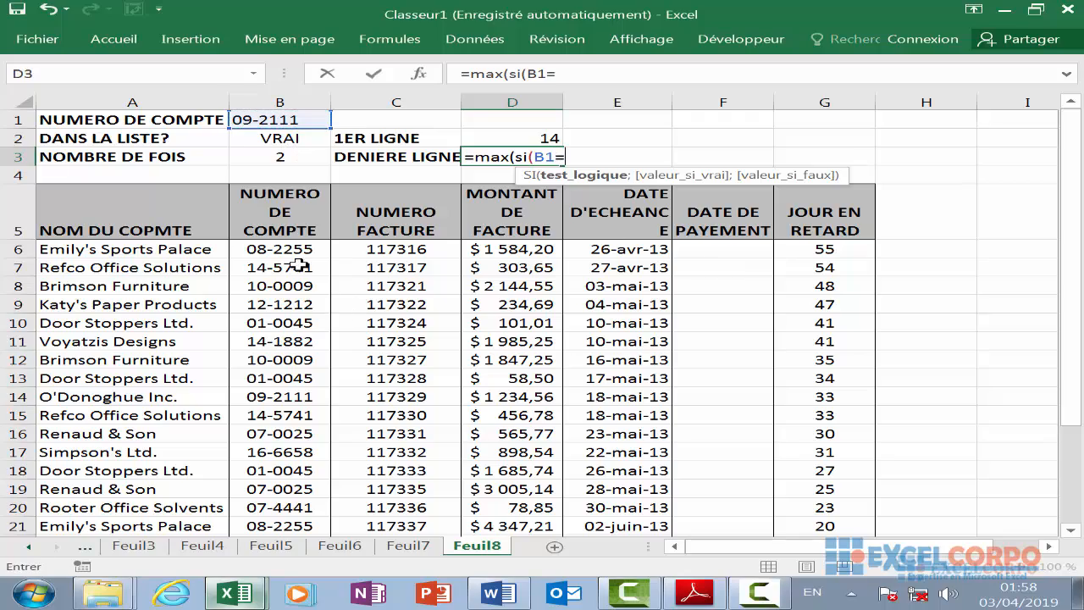
drag(300, 249, 305, 488)
scroll(605, 411, up, 3)
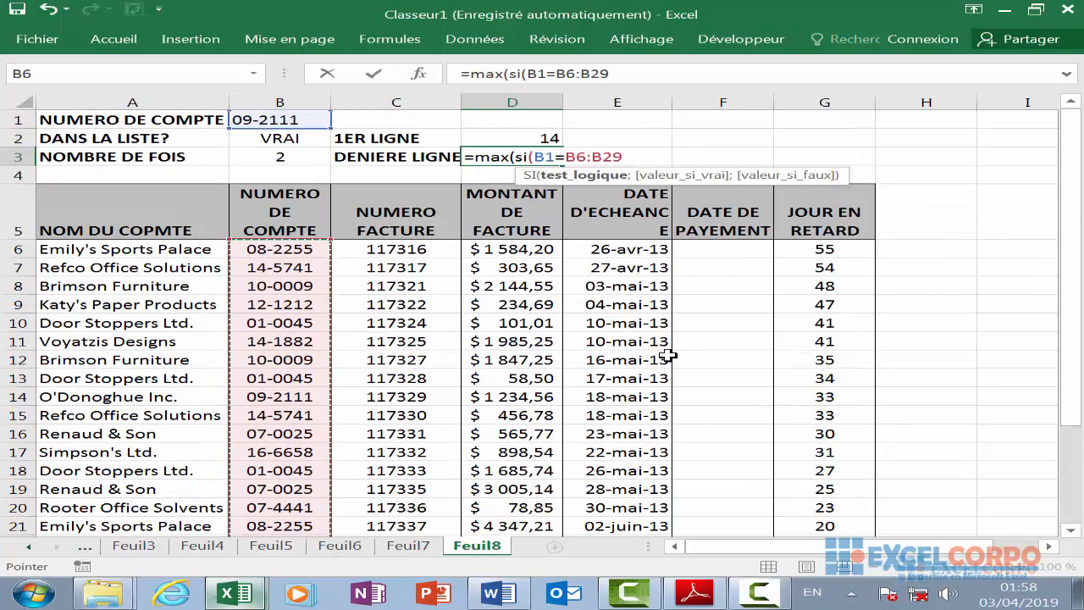
Add LIGNE(B6:B29) as value-if-true and "" as value-if-false in the D3 formula, and close its parentheses.
text(;)
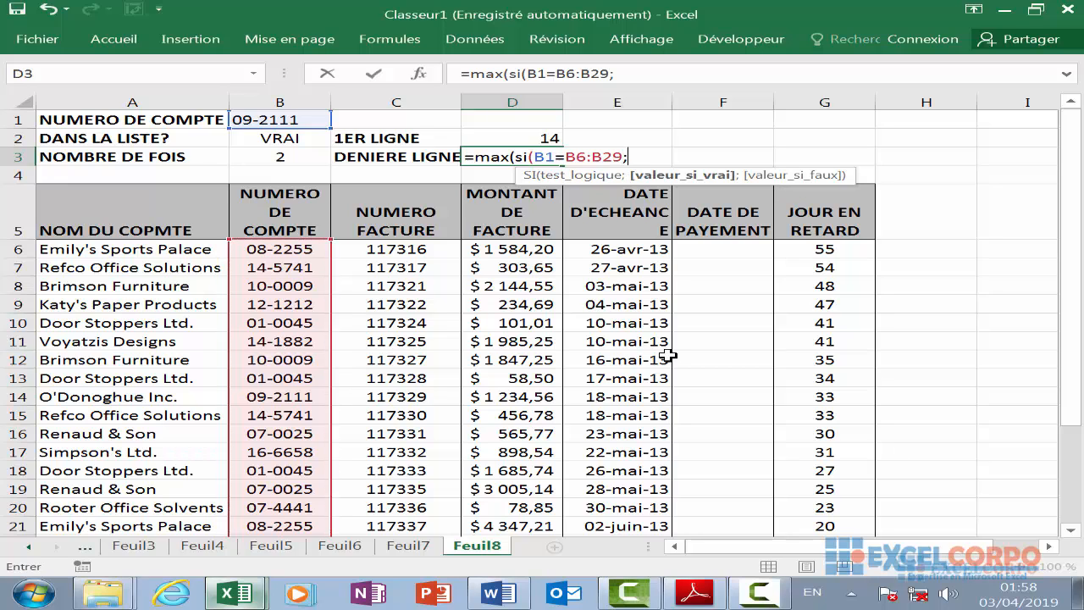
text(lig)
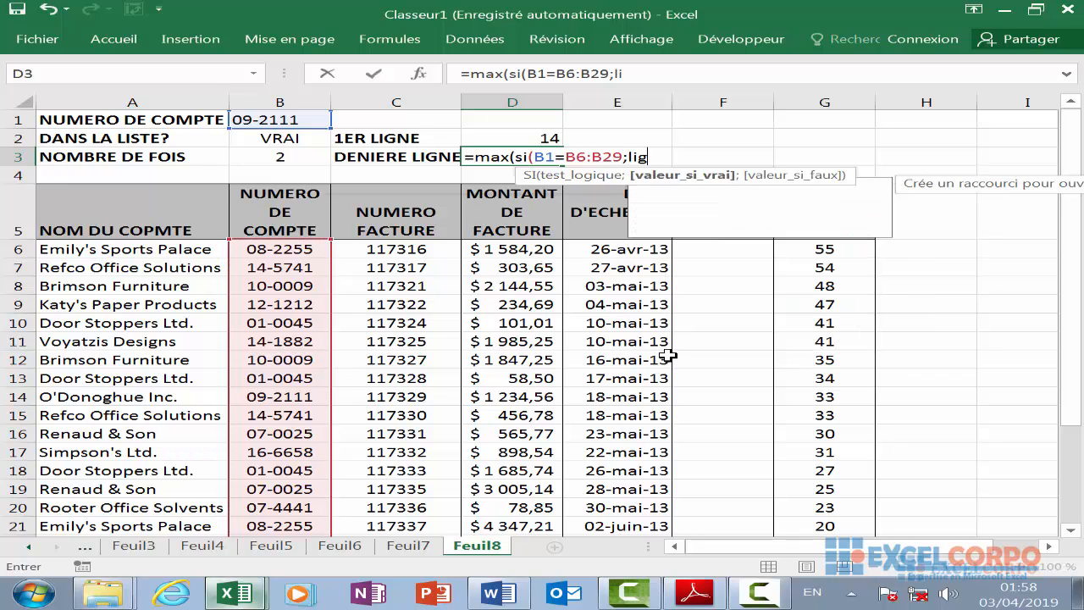
text(ne)
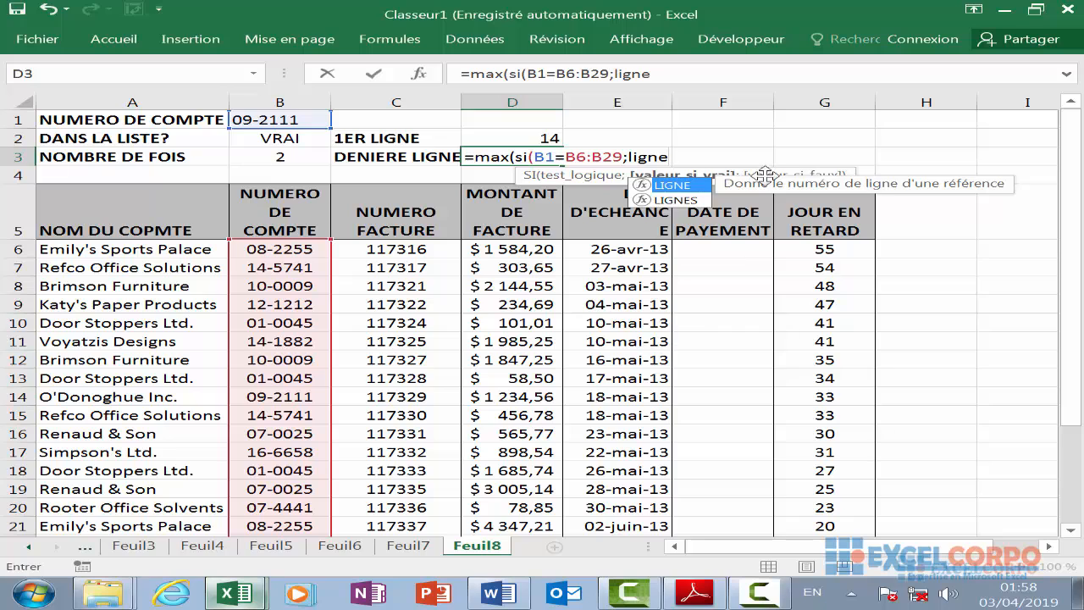
double_click(694, 186)
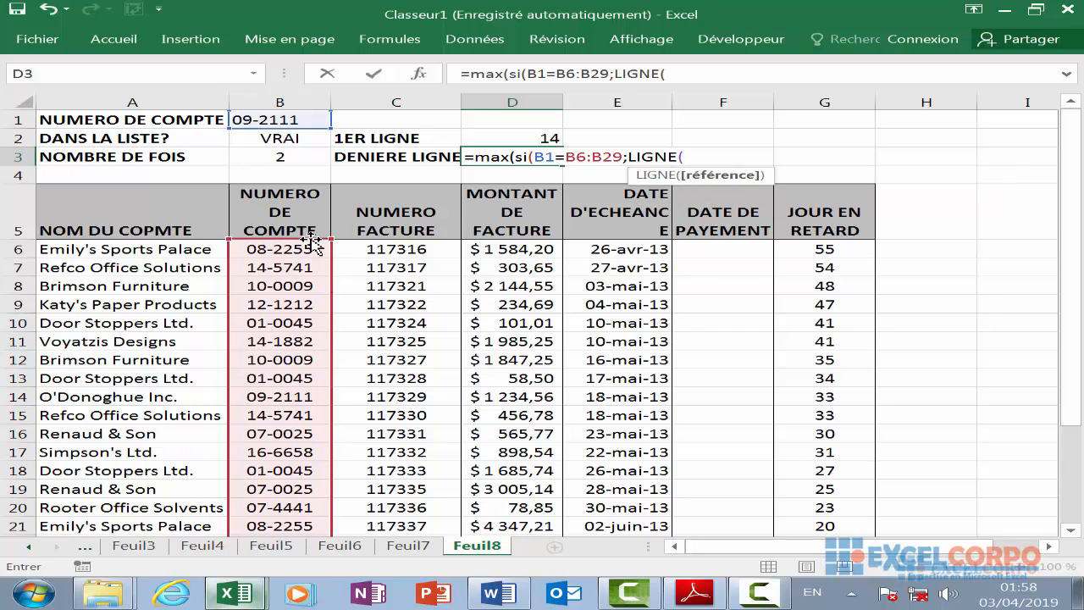
drag(314, 241, 291, 479)
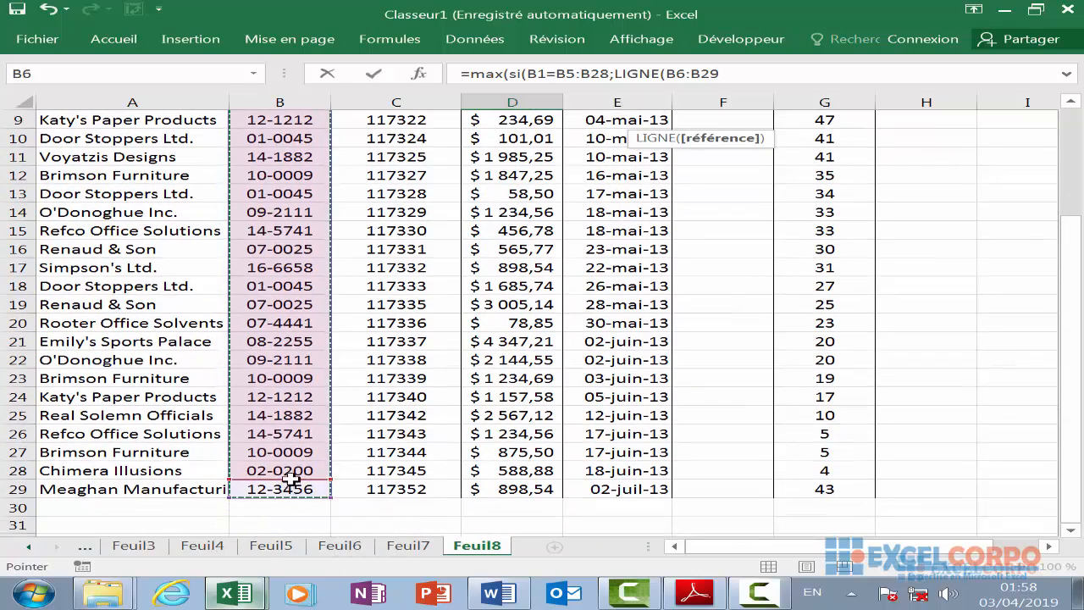
scroll(796, 254, up, 3)
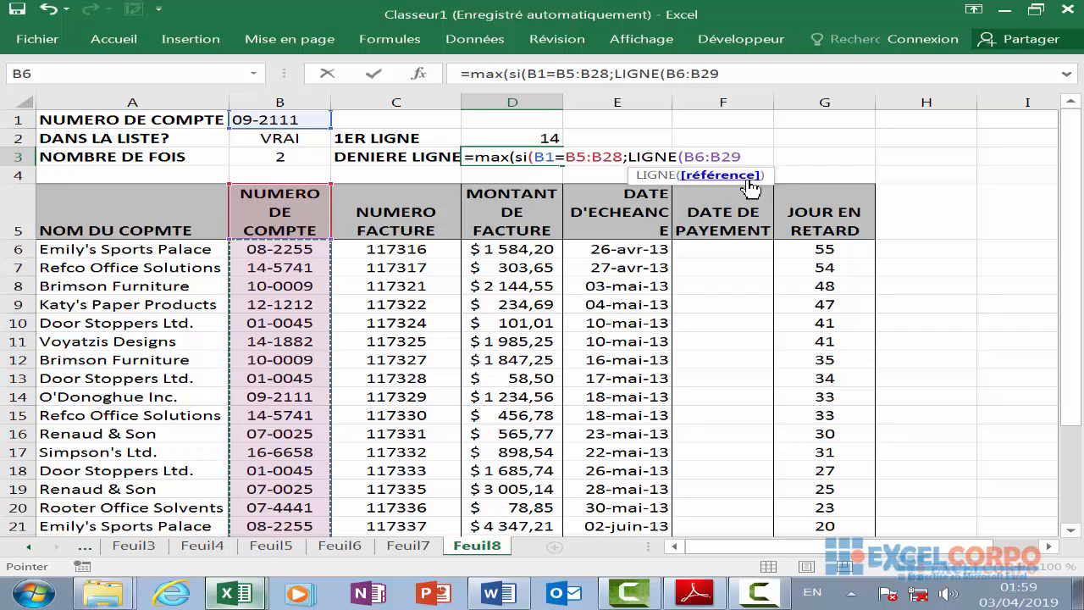
text())
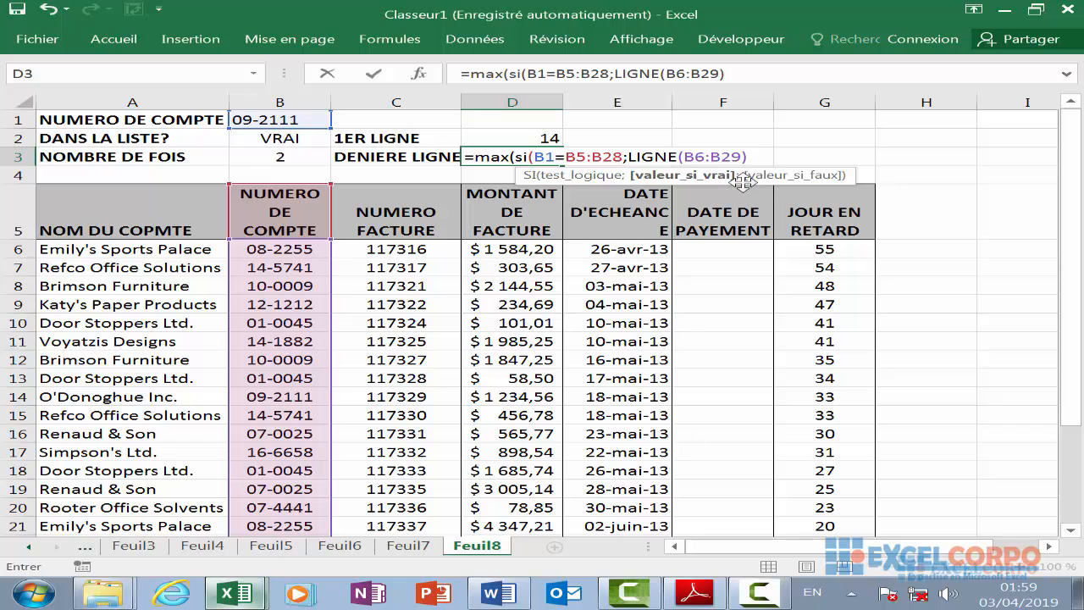
text(;"")
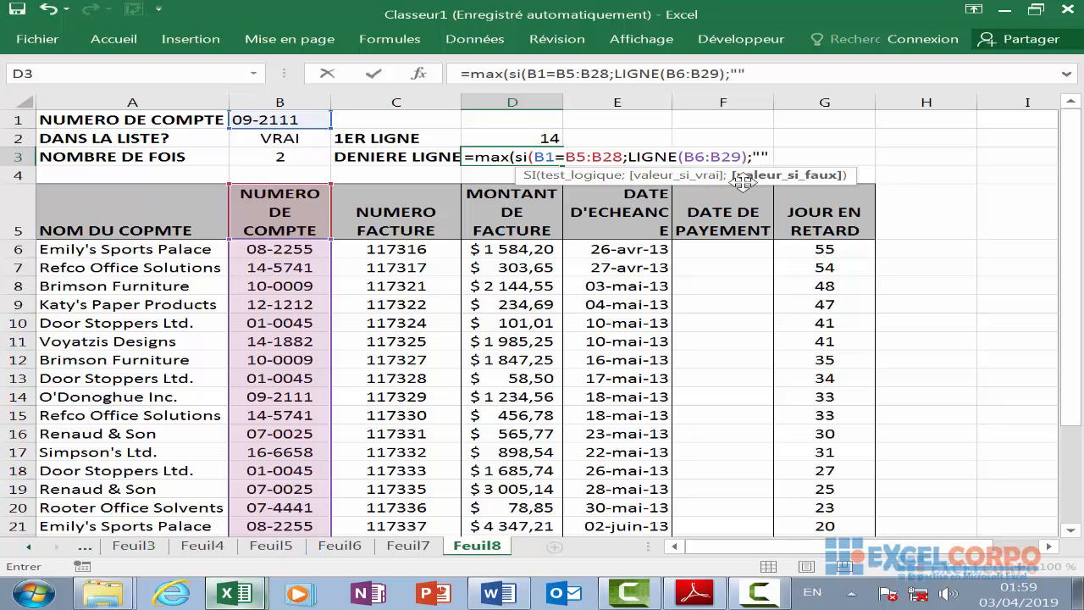
text())
Correct the logical test's range to B6:B29 in the D3 MAX formula, and enter it as an array formula.
click(582, 160)
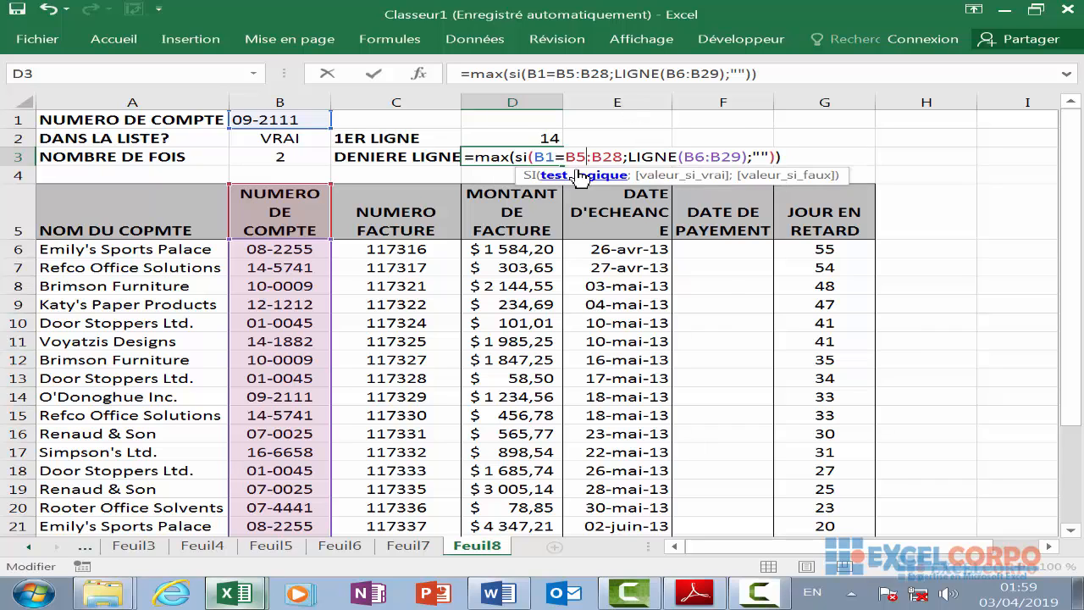
key(BackSpace)
text(6)
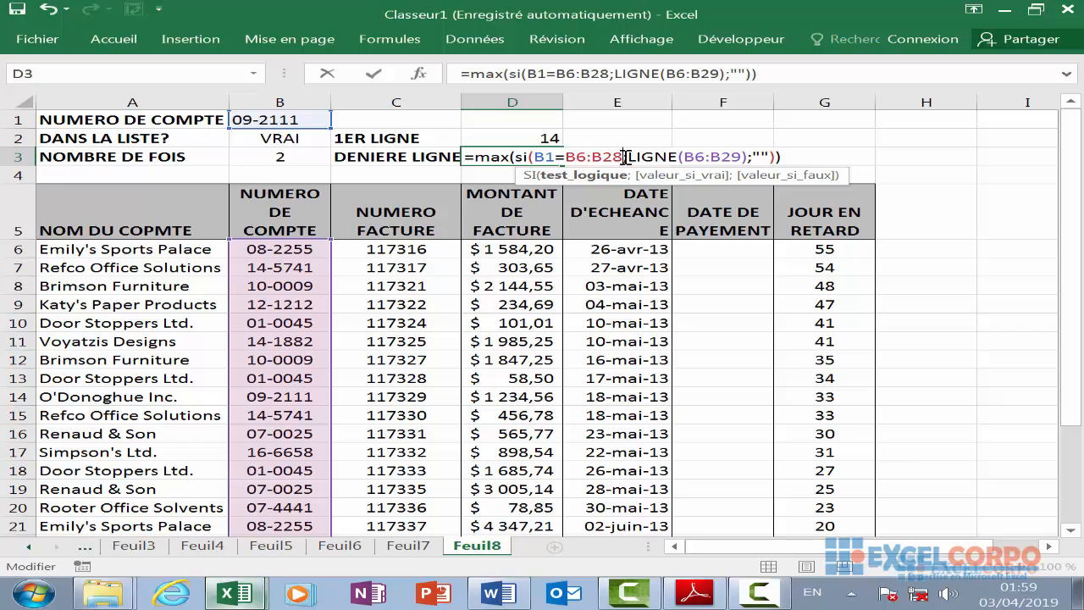
key(BackSpace)
text(9)
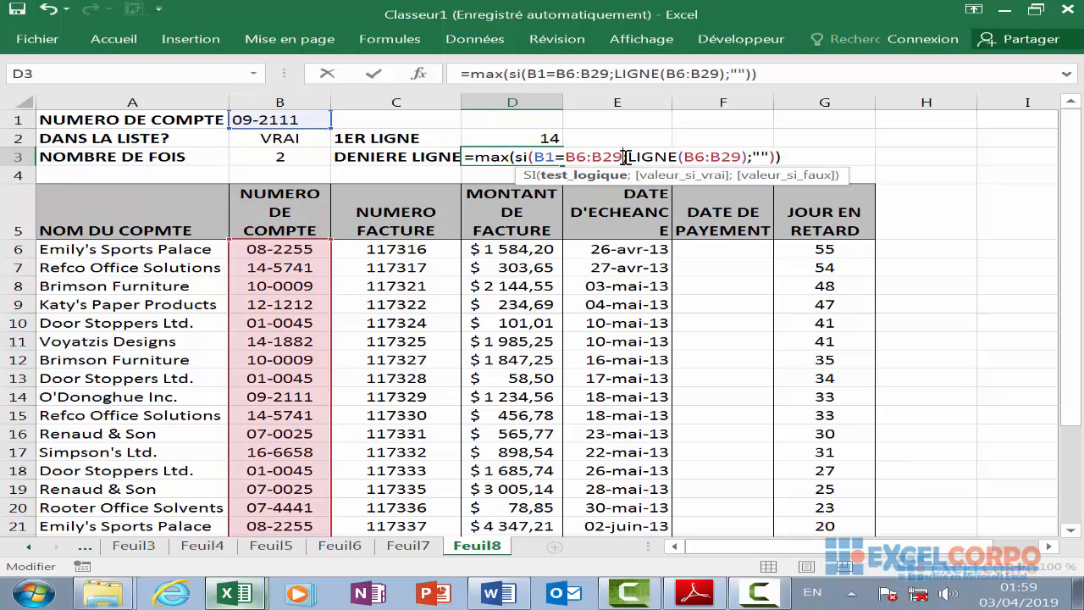
click(787, 158)
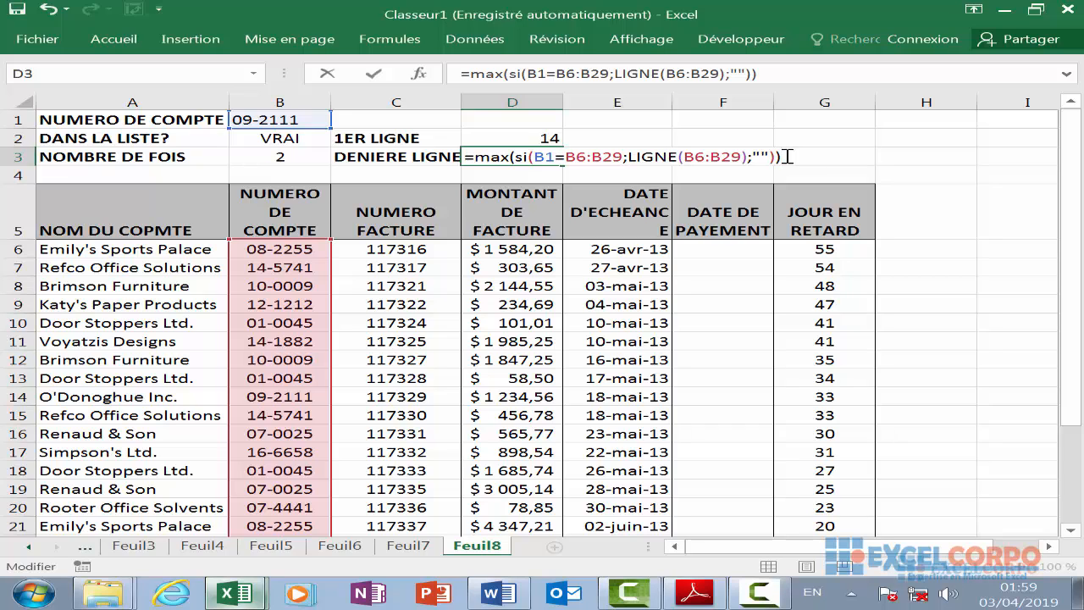
key(ctrl+shift+Return)
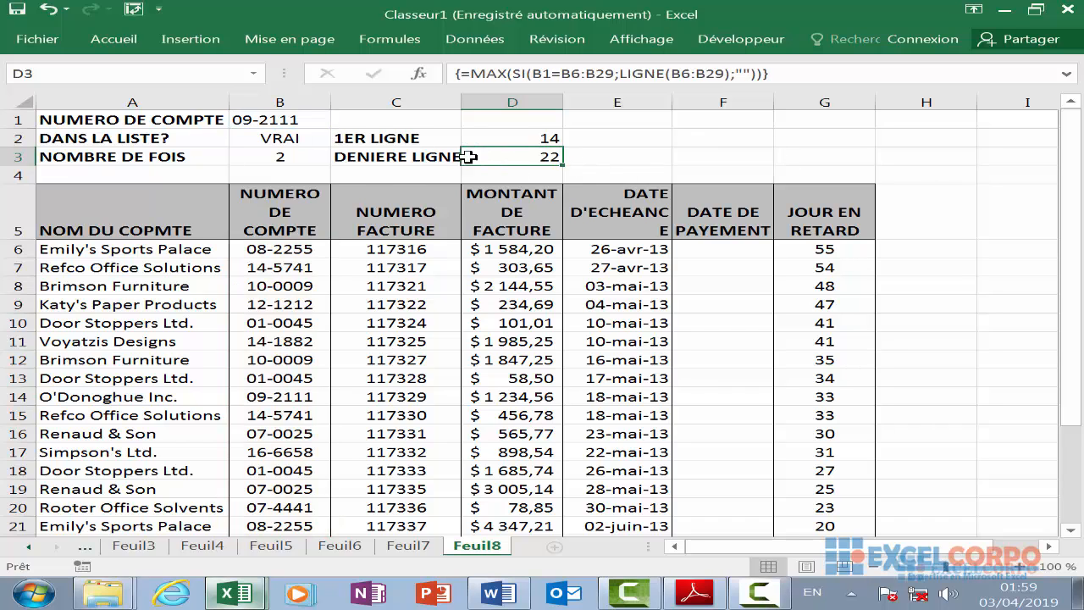
Compare the MIN and MAX array formulas in D2 and D3, and check their results against the rows of the account list.
click(530, 140)
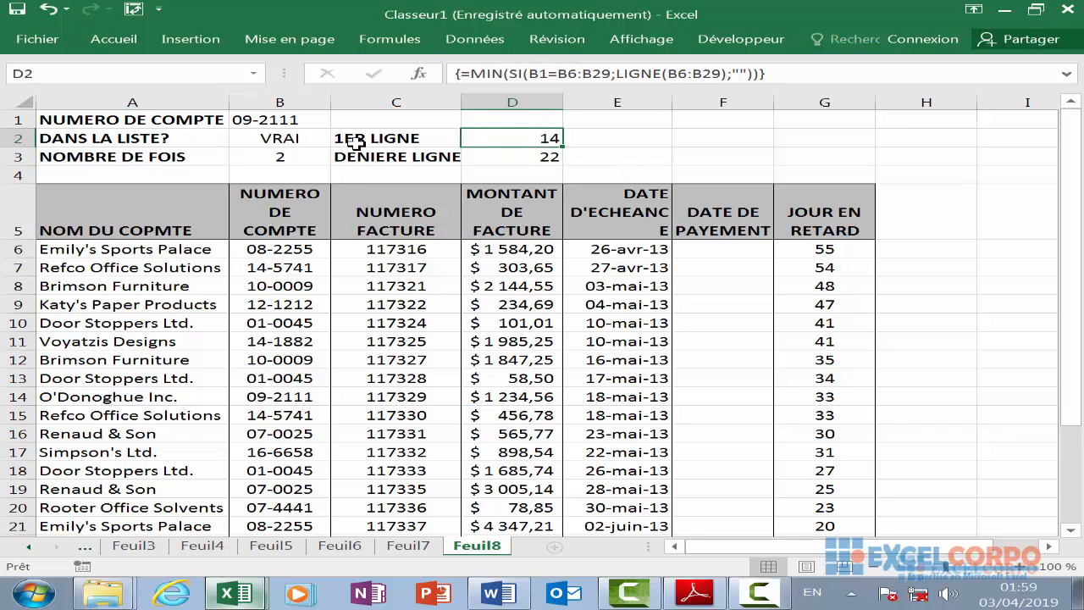
click(502, 74)
click(760, 593)
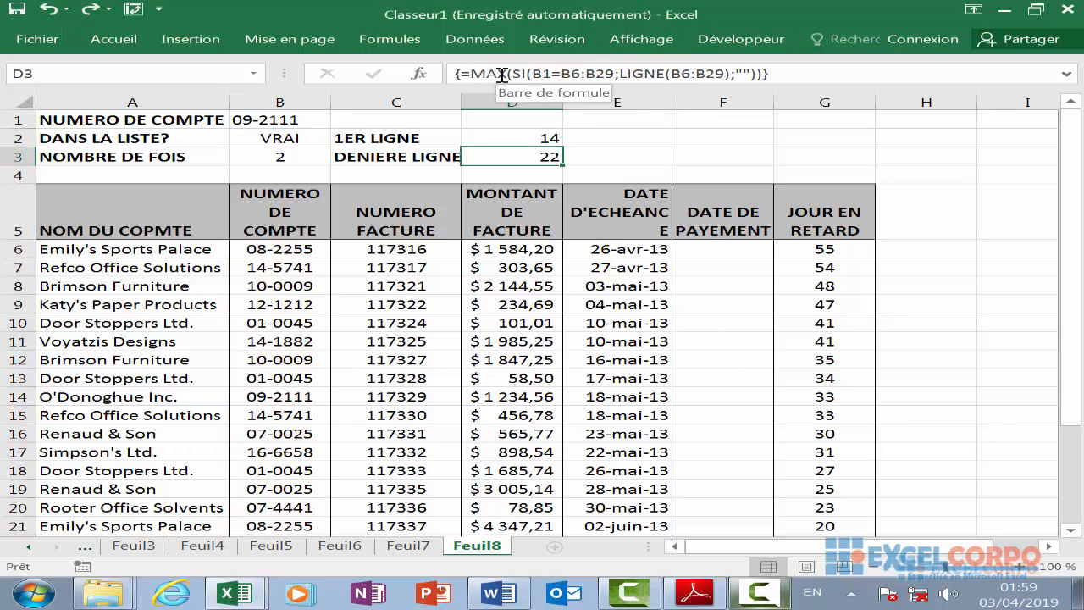
click(602, 160)
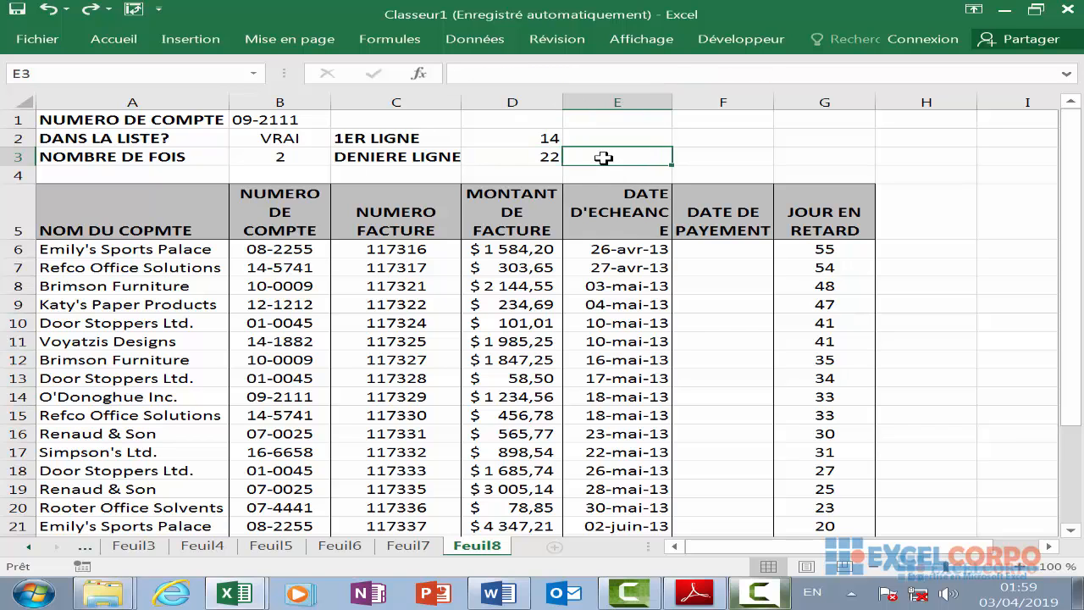
click(991, 537)
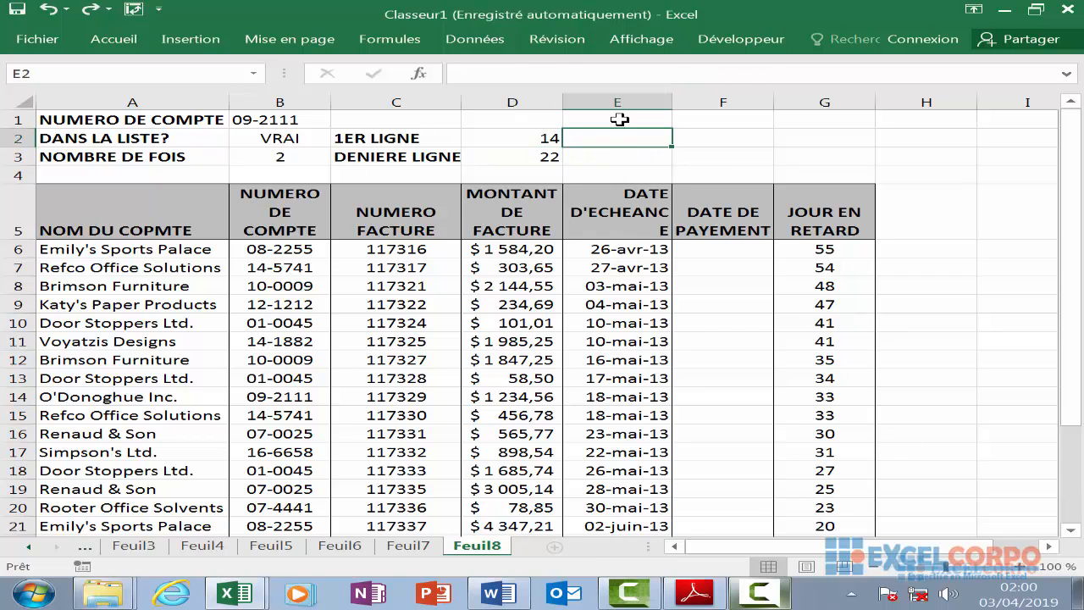
click(527, 143)
click(540, 156)
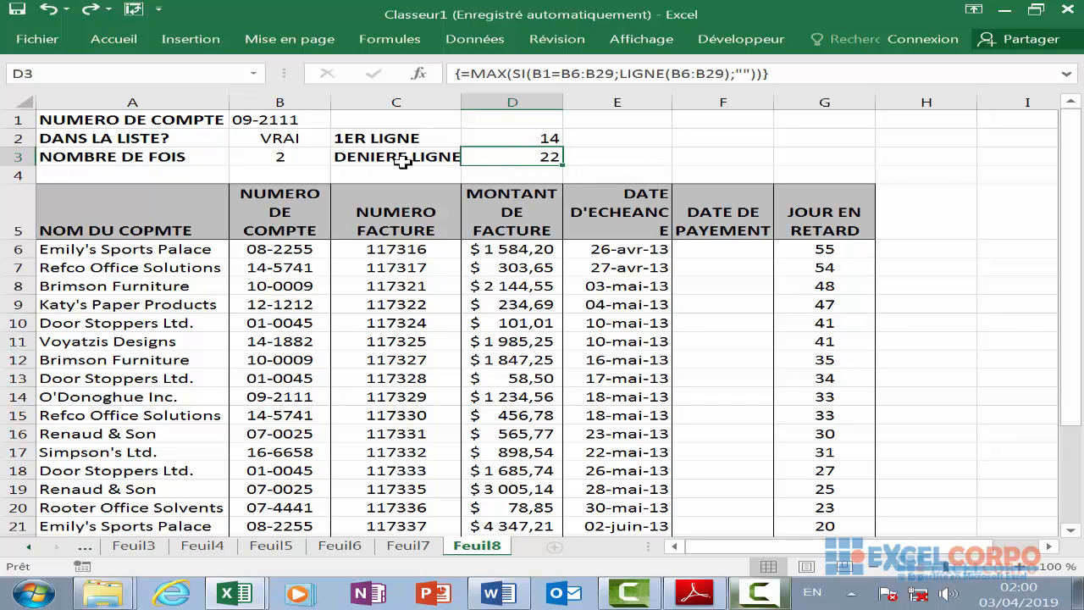
click(521, 138)
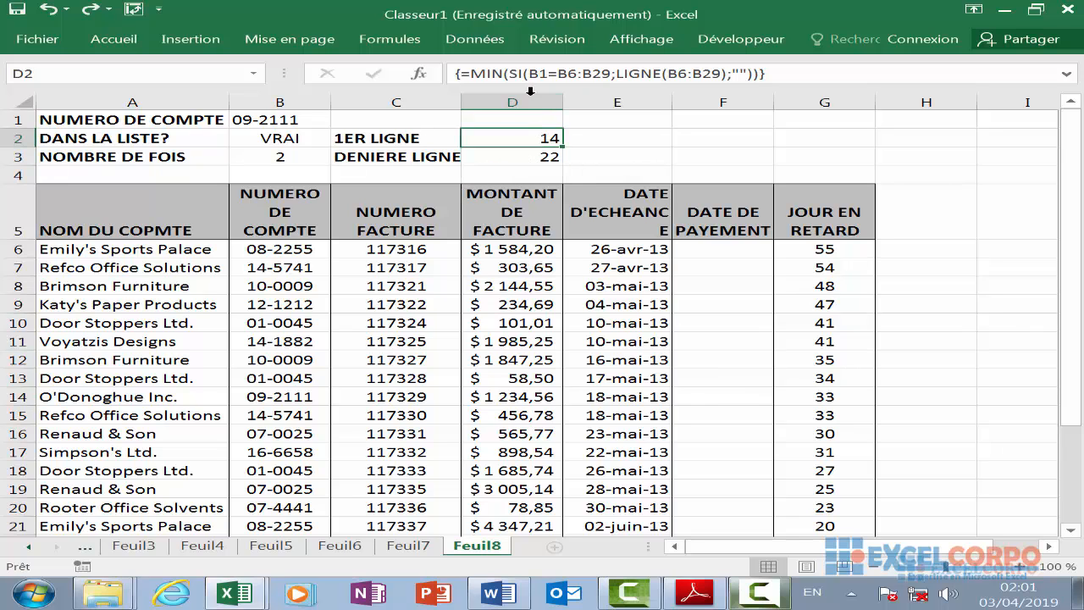
click(546, 154)
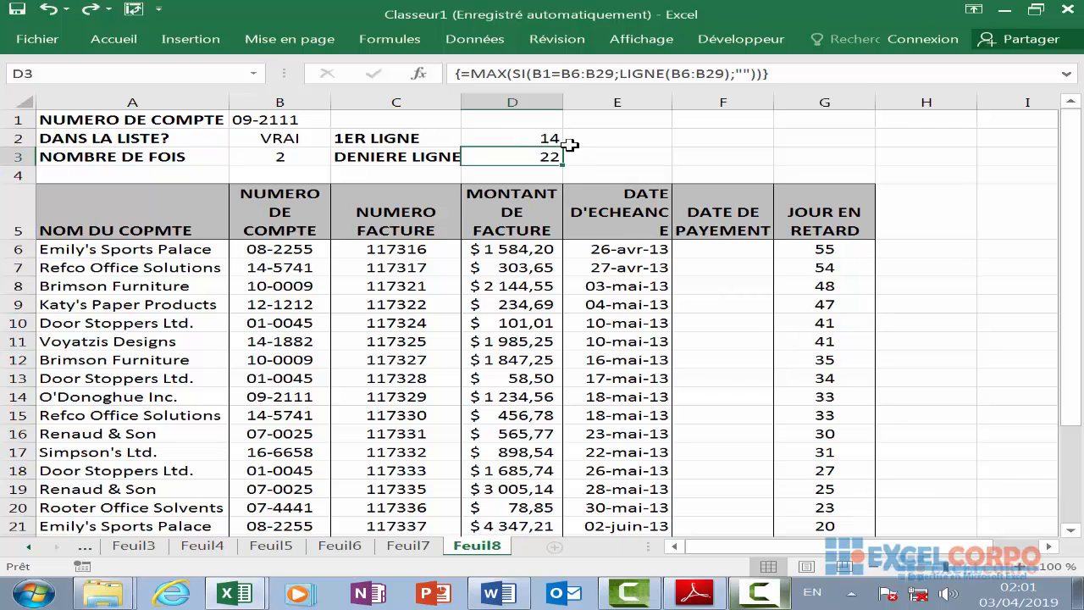
click(542, 140)
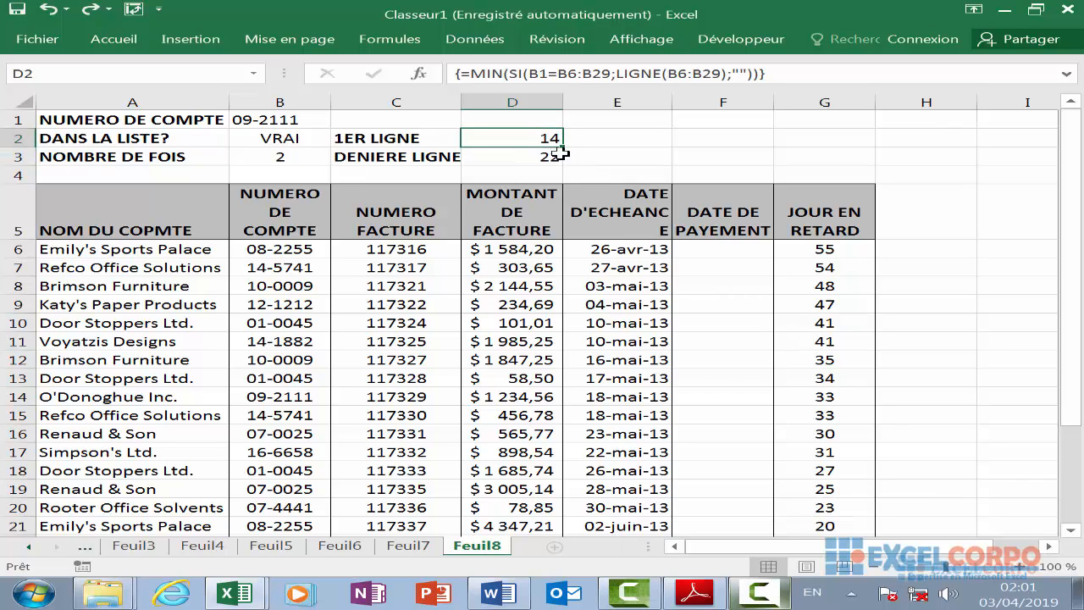
click(515, 160)
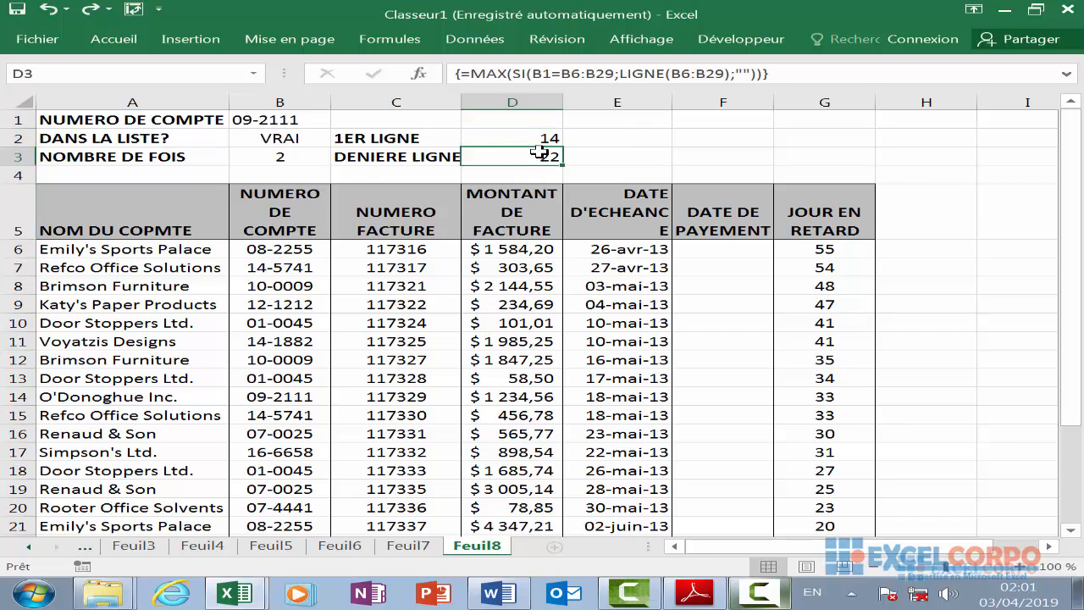
scroll(616, 219, down, 2)
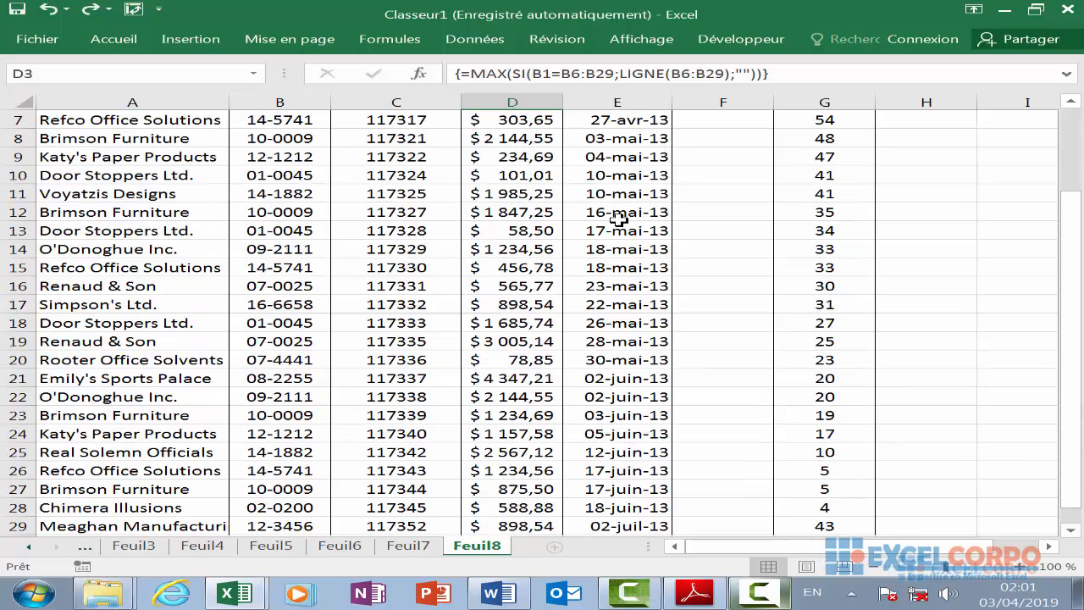
scroll(617, 218, up, 2)
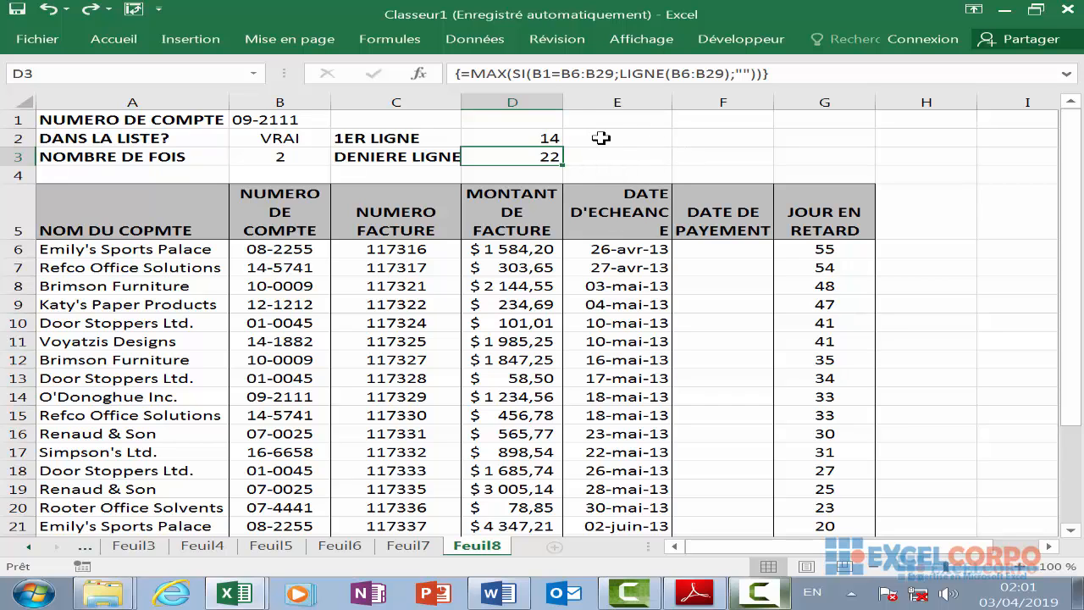
Enter the label ADRESSE() in E1, above the cell next to the first-row result.
click(645, 136)
click(700, 132)
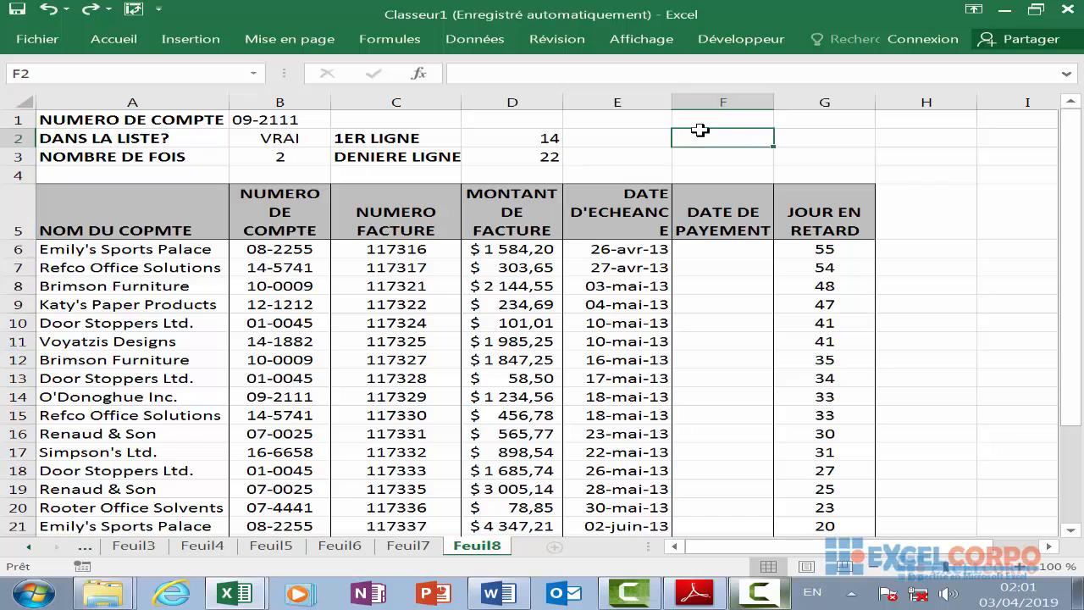
click(708, 121)
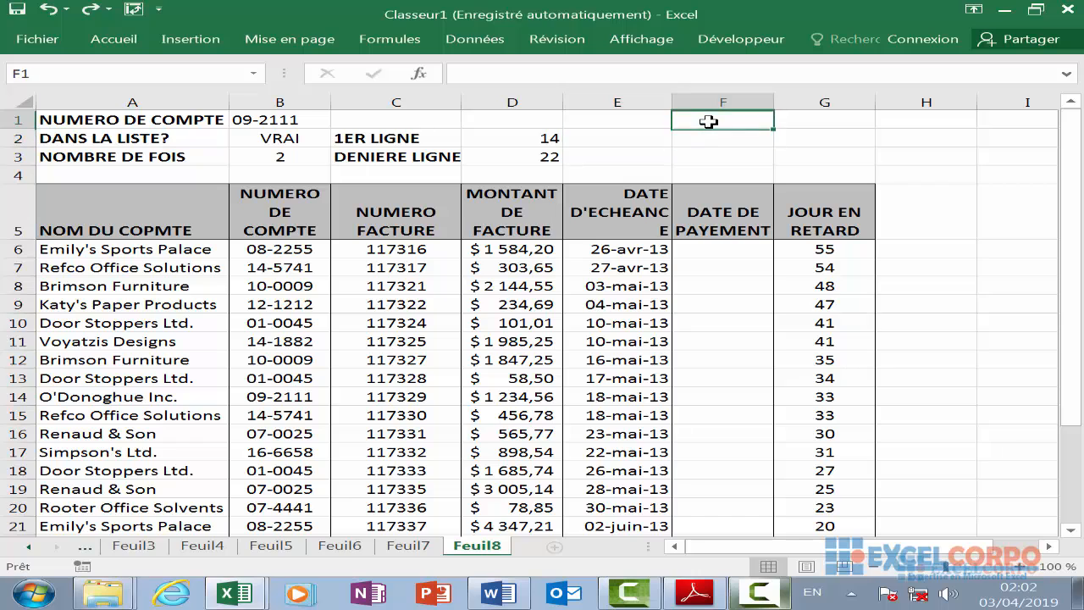
click(652, 121)
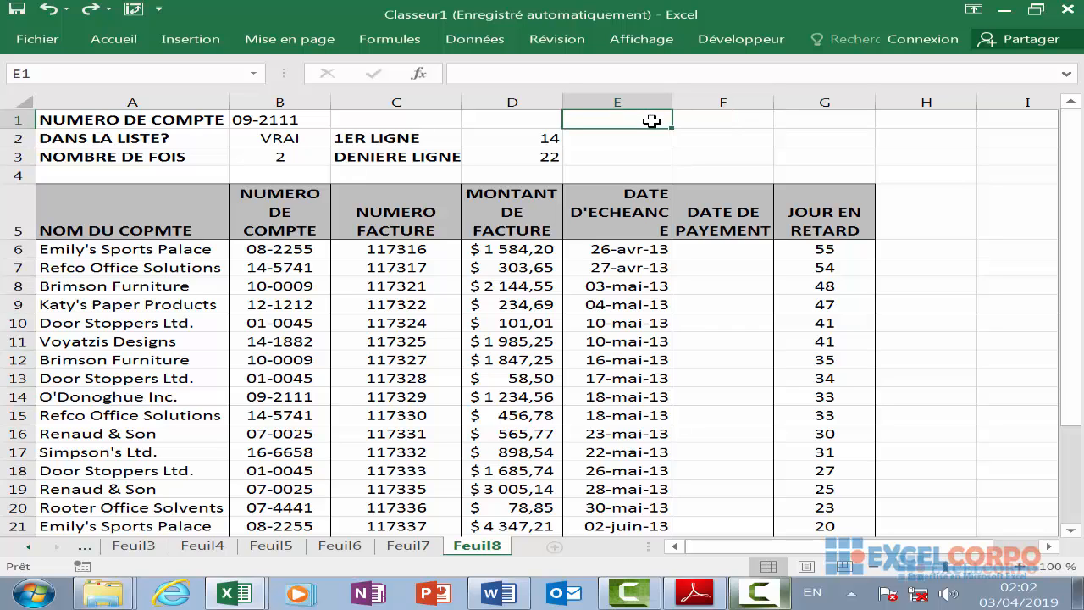
key(BackSpace)
text(A)
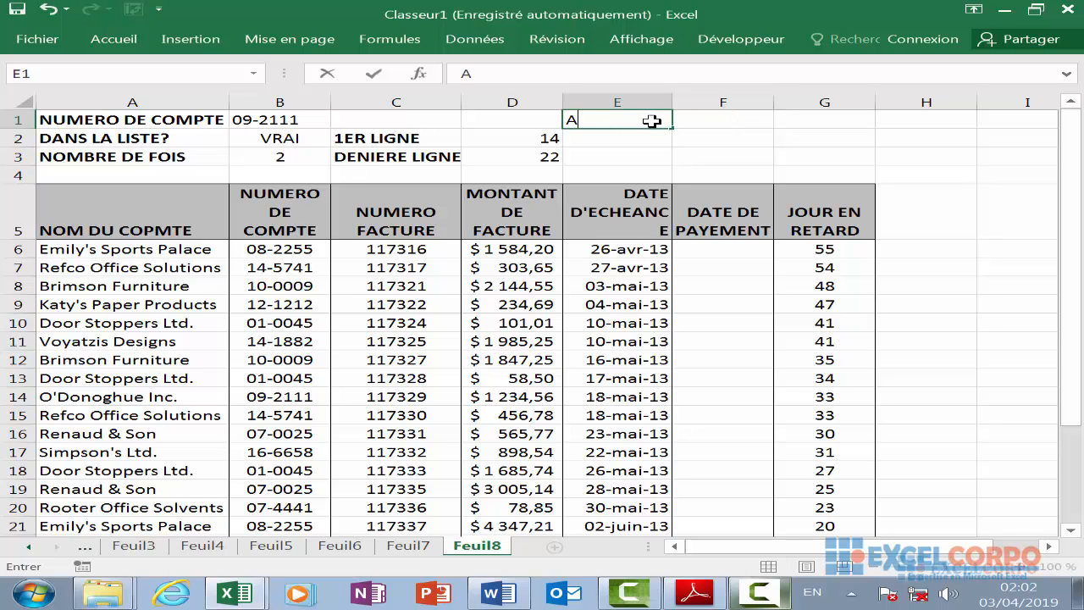
text(DRESSE)
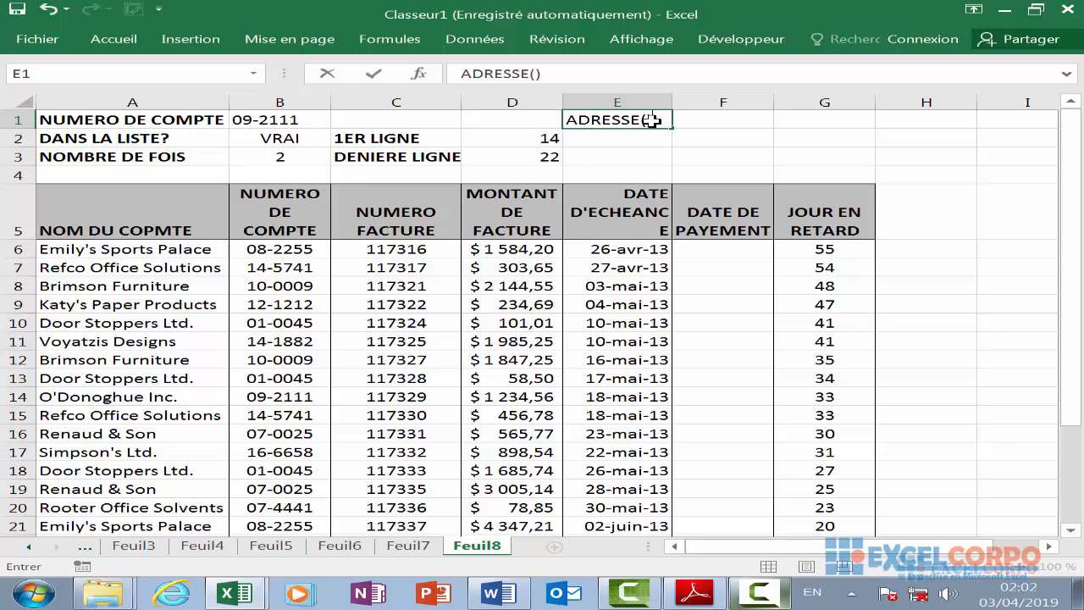
text(())
key(Return)
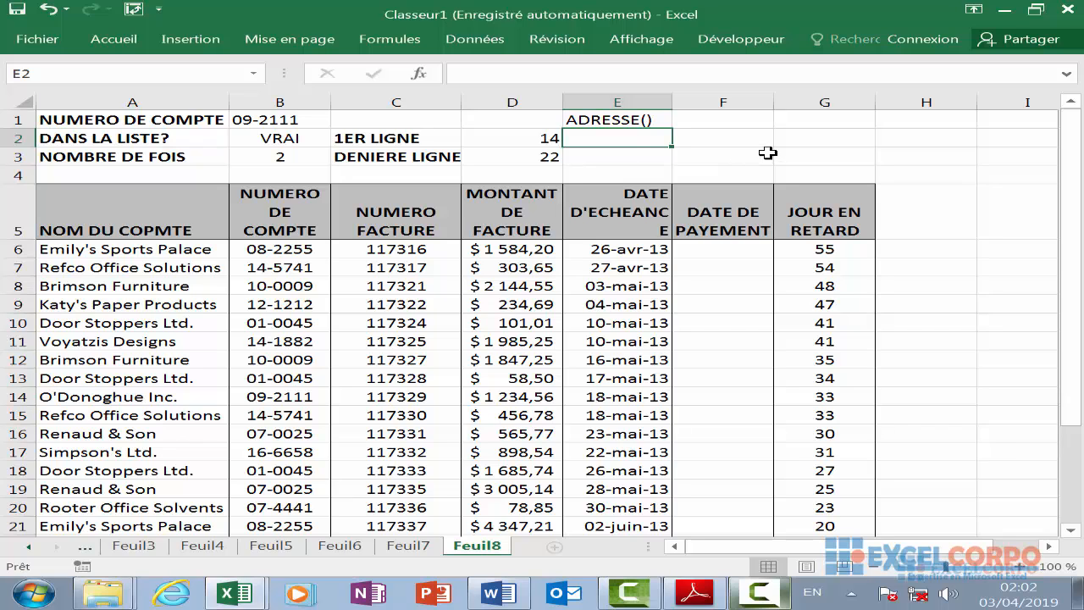
Begin the formula =ADRESSE(MIN( in E2, under the ADRESSE() label.
double_click(627, 139)
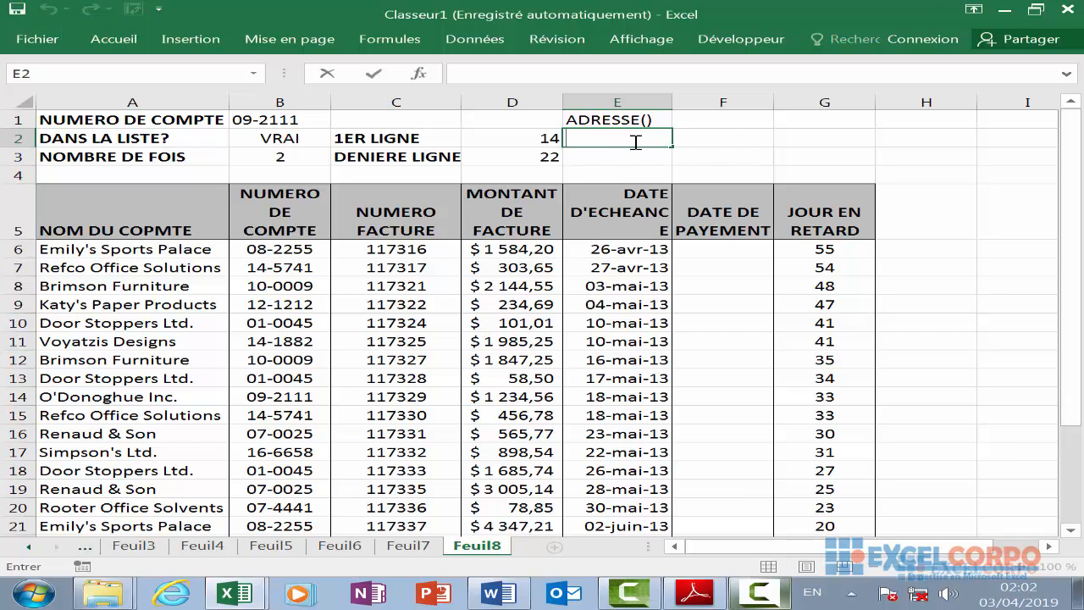
text(=ADRE)
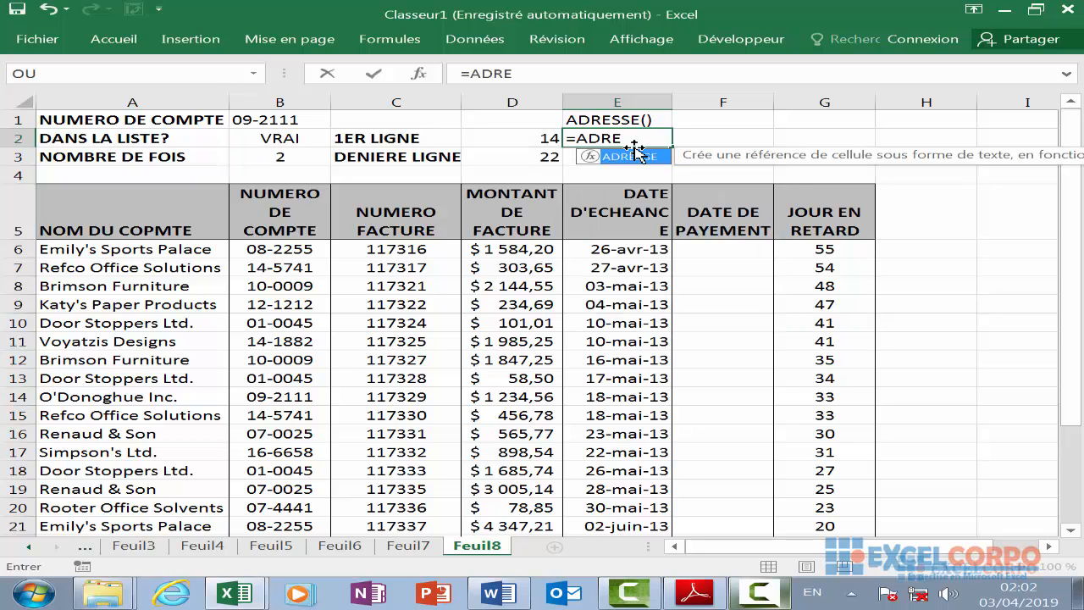
double_click(646, 156)
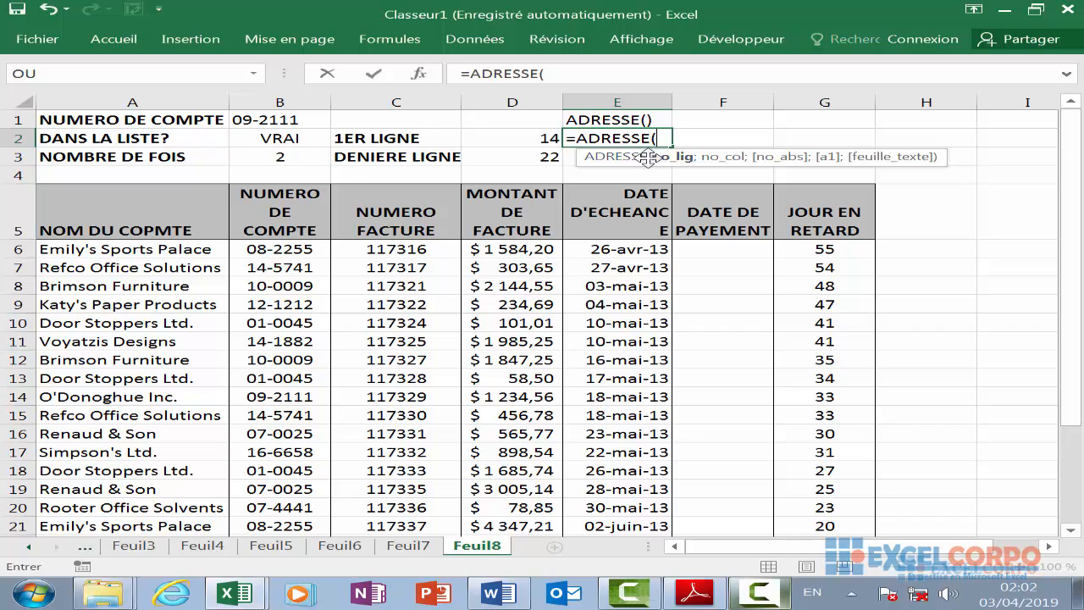
text(MIB)
key(BackSpace)
text(N)
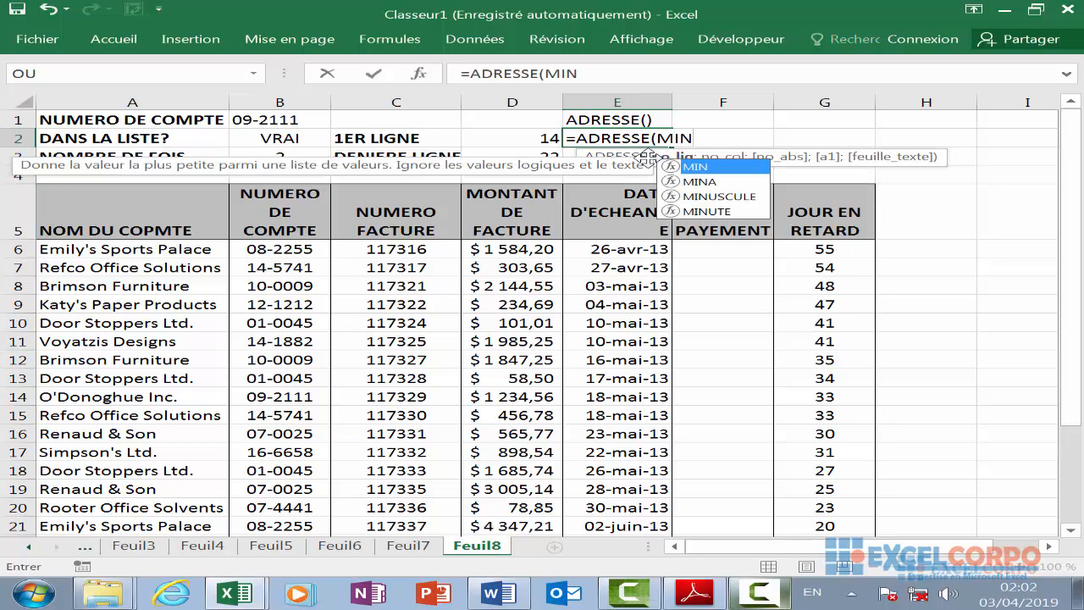
double_click(724, 167)
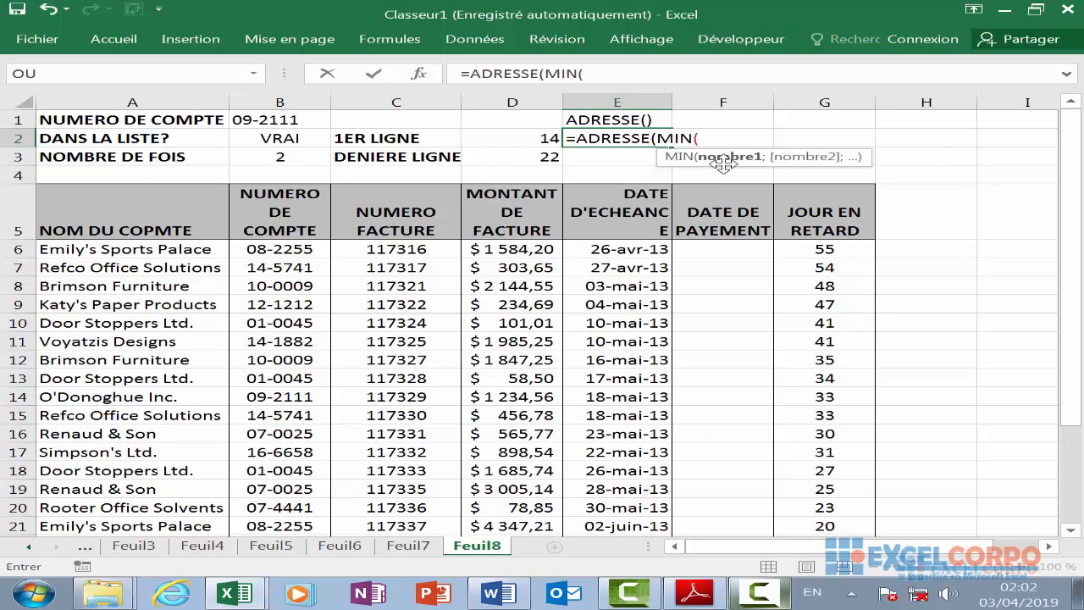
Nest a SI function inside MIN in the E2 formula, with B1=B6:B29 as its logical test.
text(si)
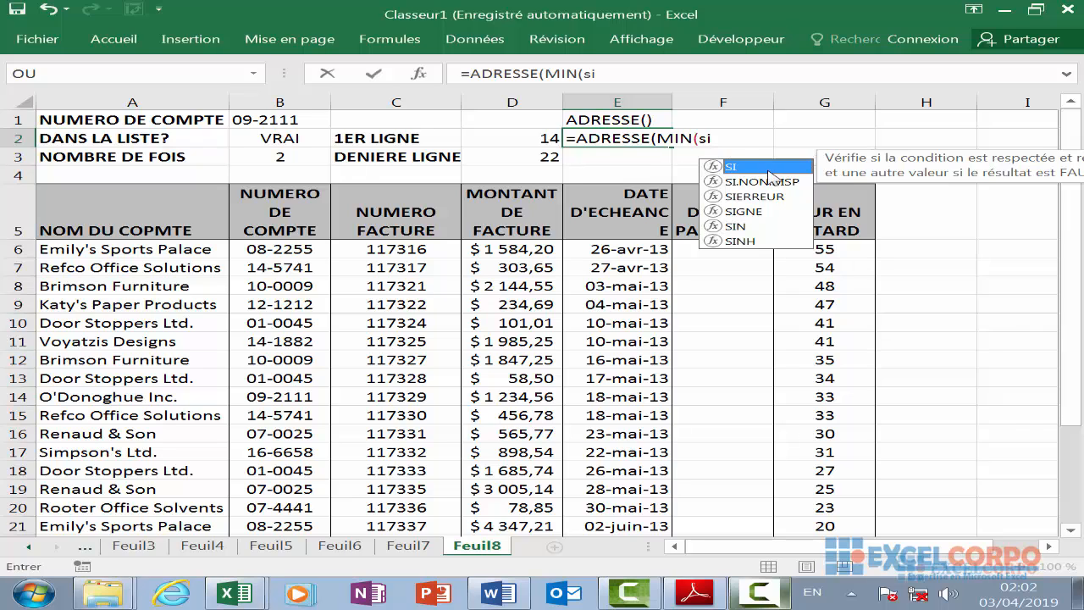
double_click(767, 167)
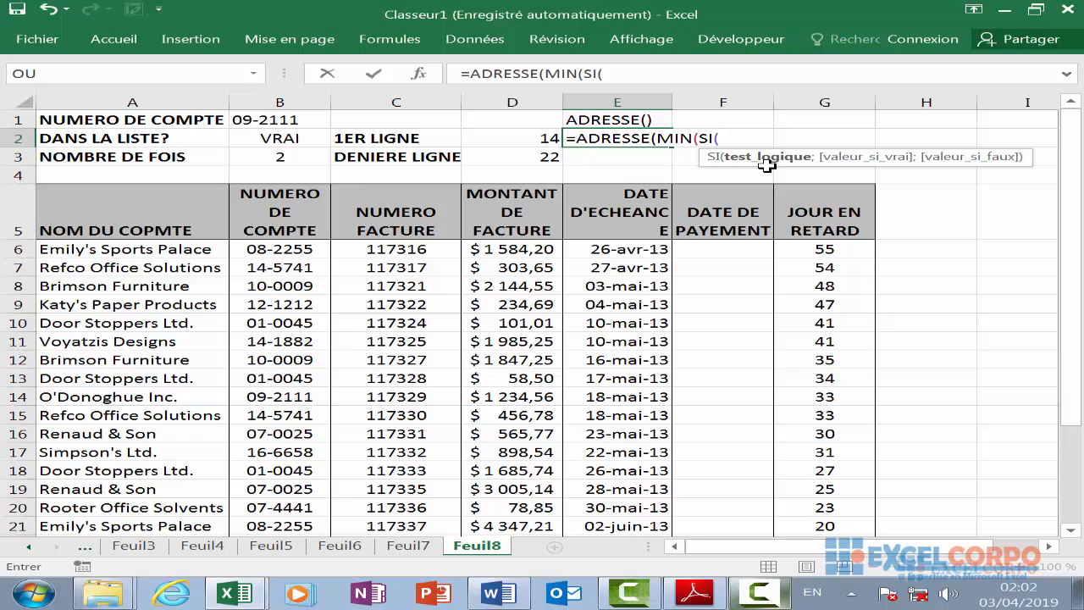
click(293, 120)
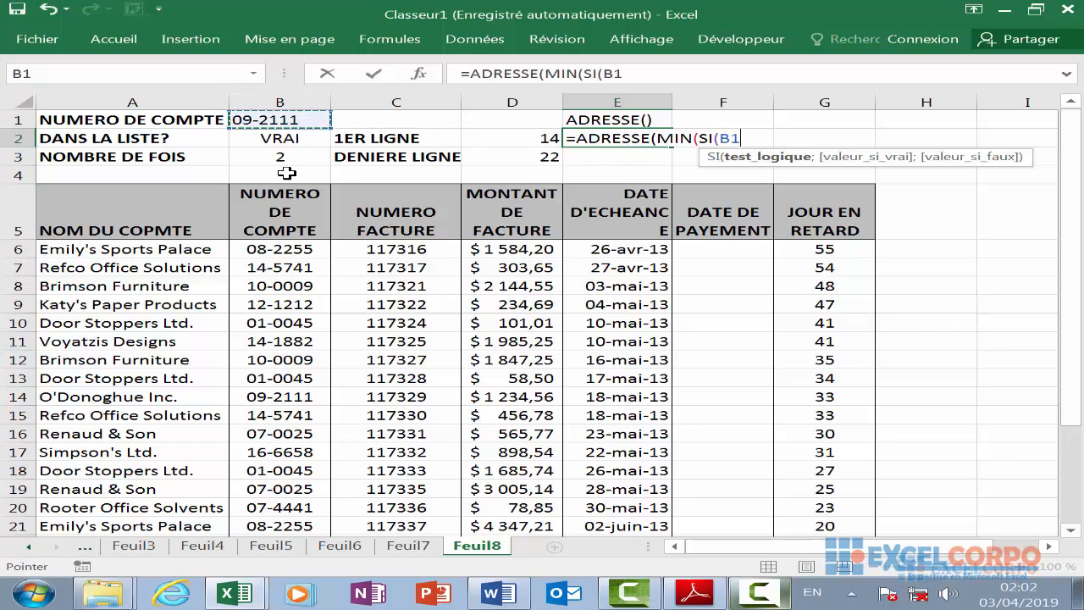
text(=)
drag(284, 248, 302, 541)
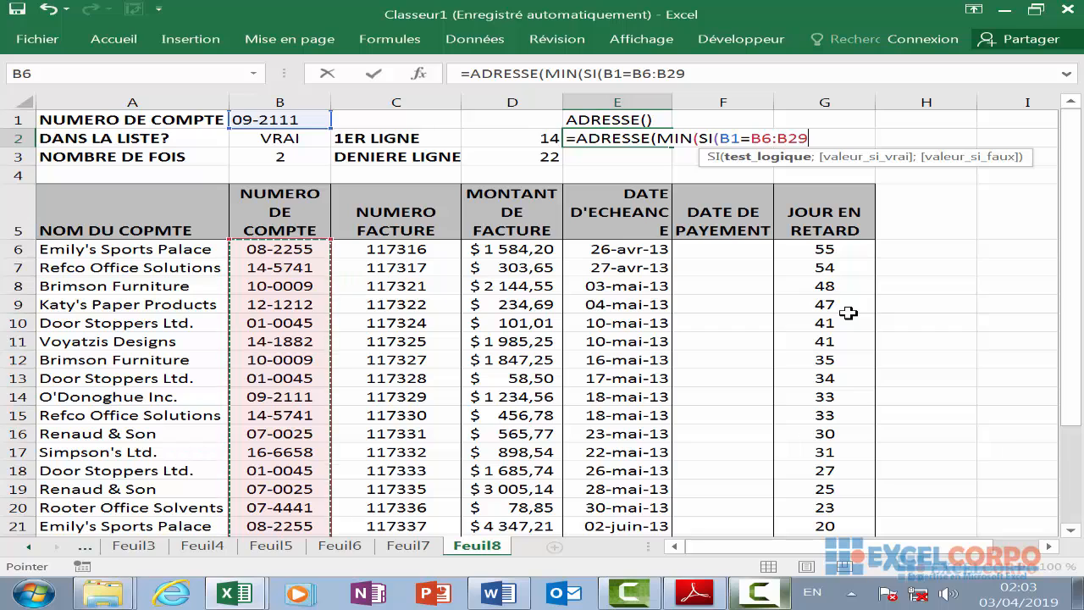
text(;)
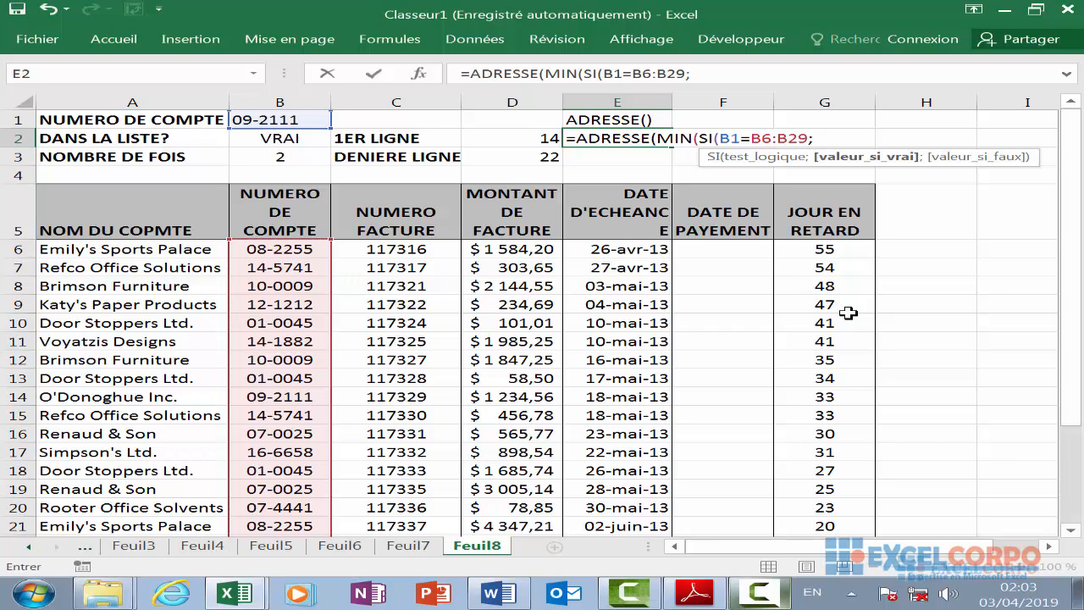